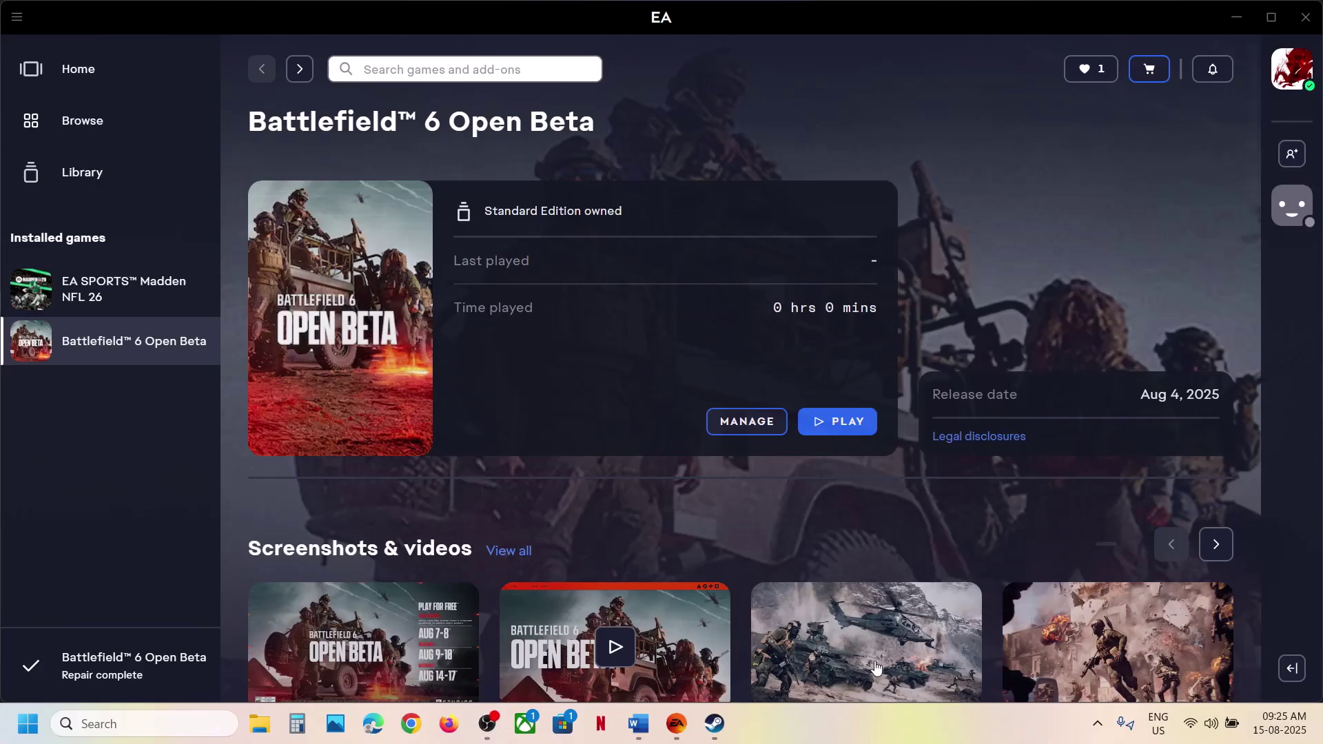
# - Check the Steam Users heading in the Word notes, then return to Battlefield 6 Open Beta in Steam
pyautogui.click(715, 724)
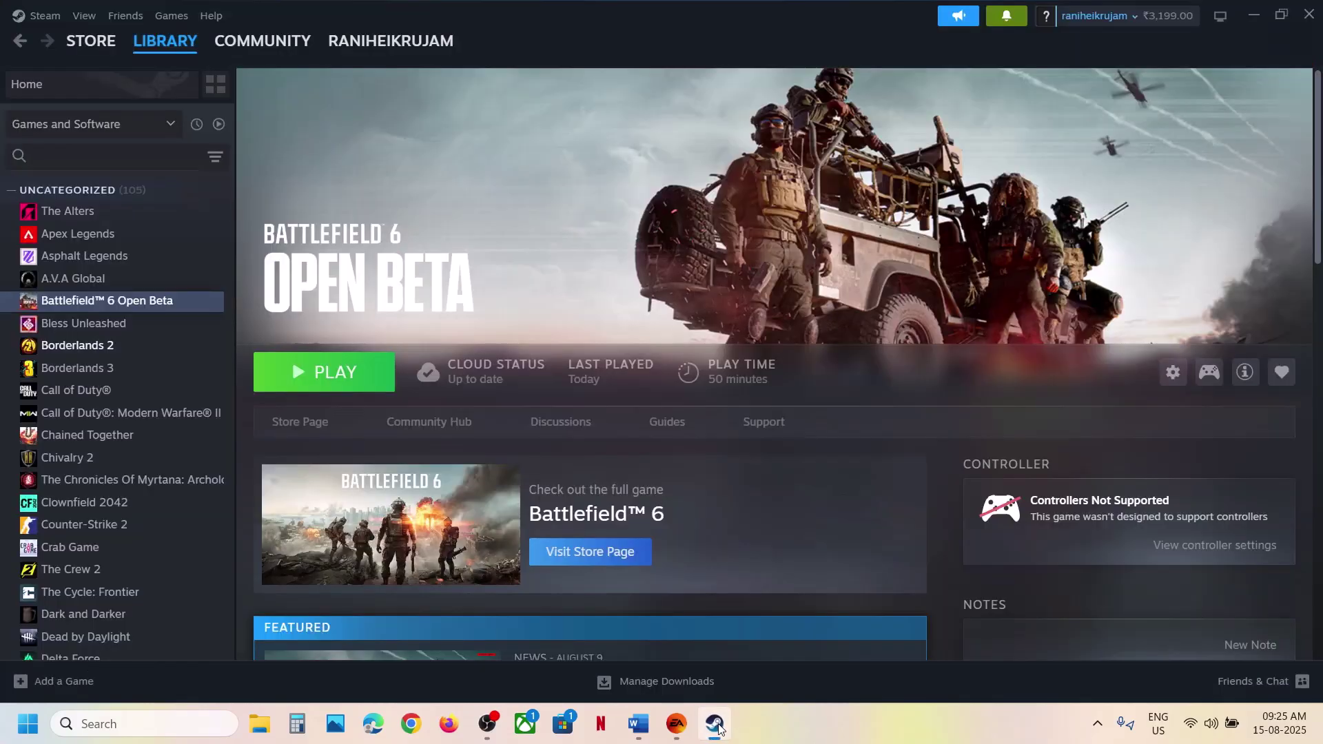
pyautogui.click(677, 729)
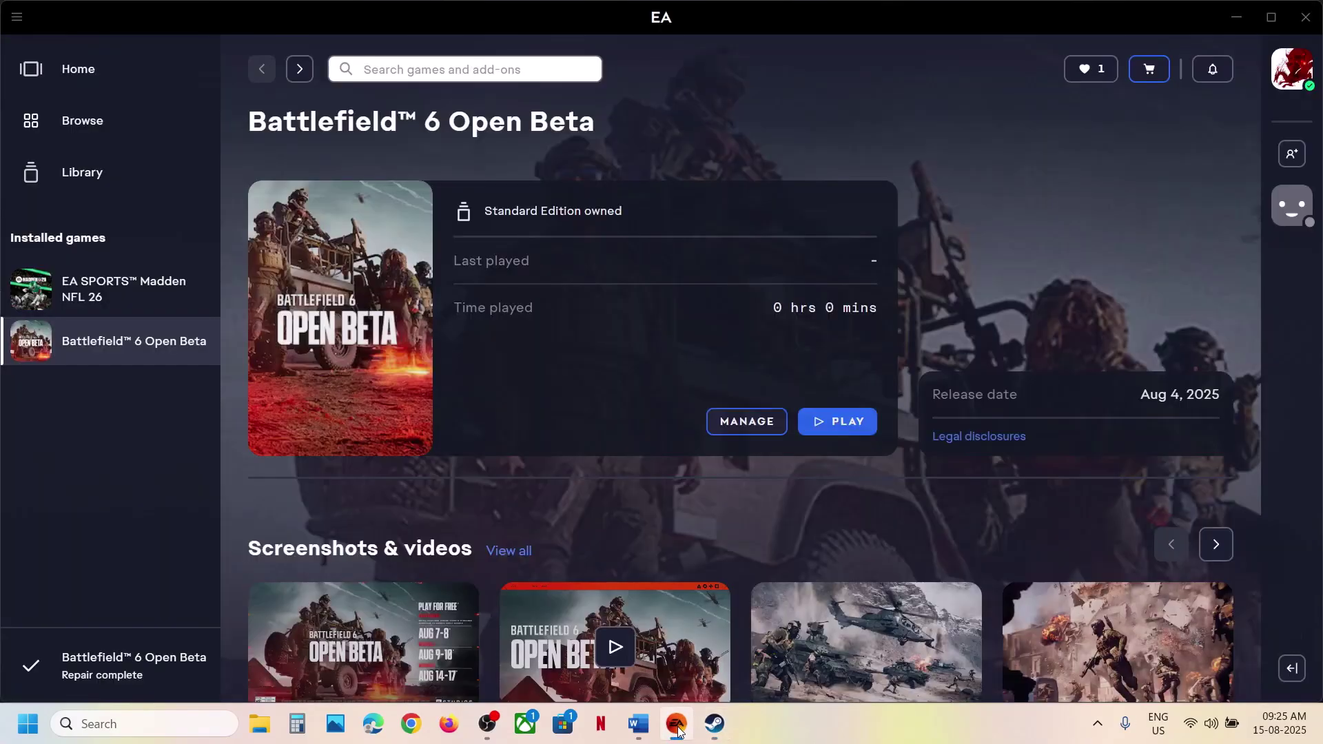
pyautogui.click(638, 724)
pyautogui.moveTo(216, 232); pyautogui.dragTo(389, 234)
pyautogui.click(513, 26)
pyautogui.click(721, 726)
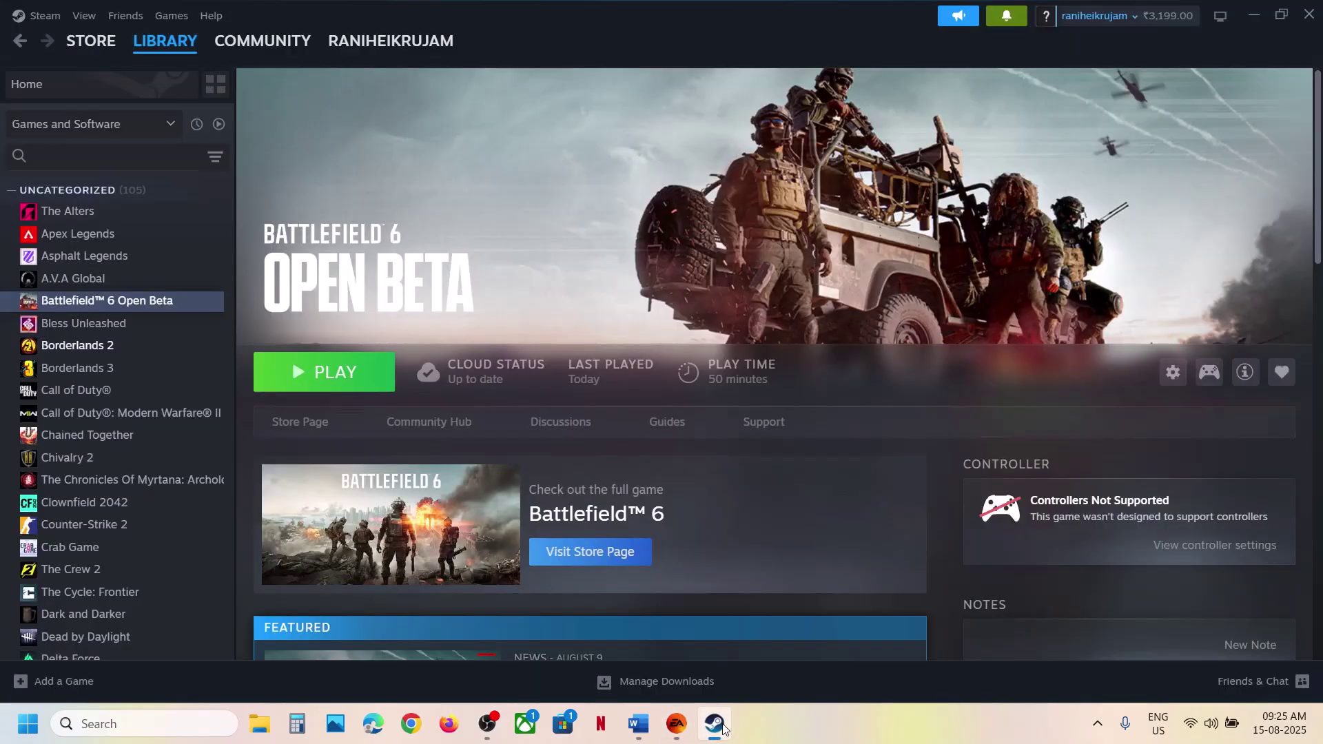
pyautogui.rightClick(112, 301)
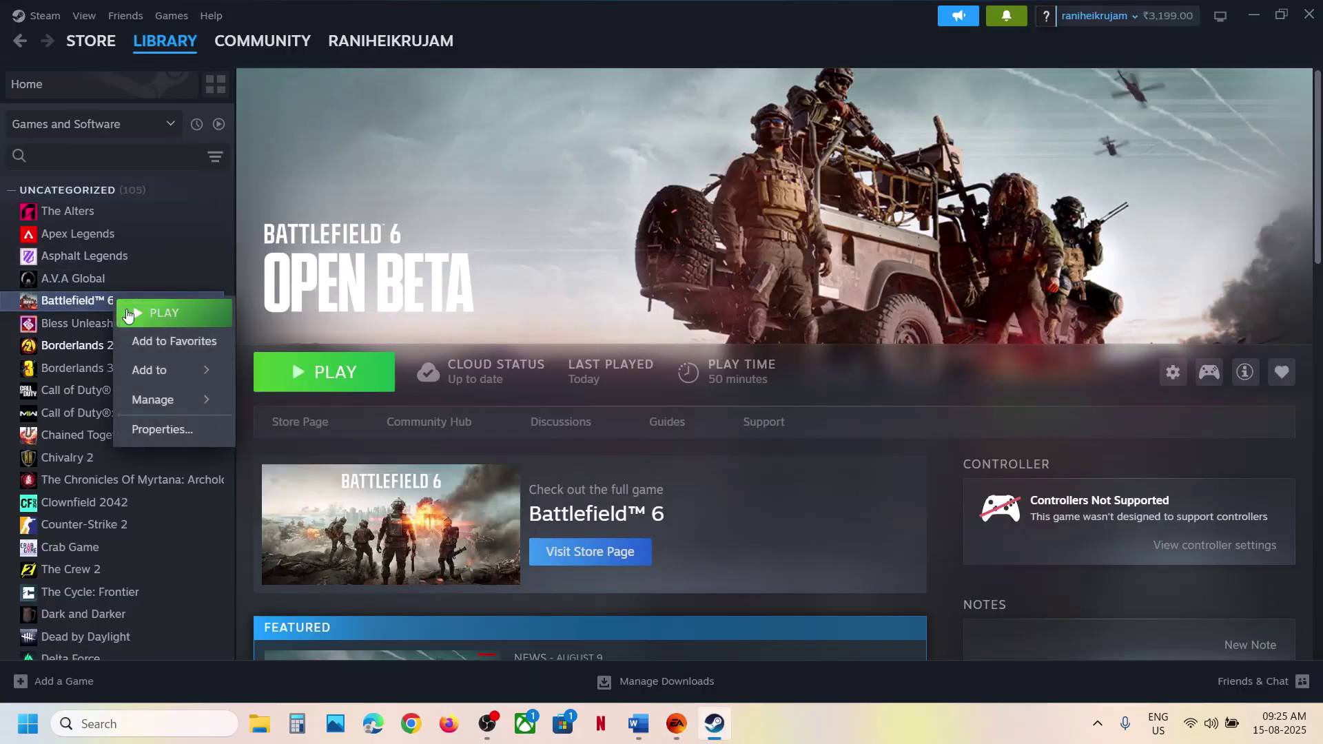
# - Set Battlefield 6 Open Beta's controller override to Disable Steam Input in its Properties
pyautogui.click(163, 430)
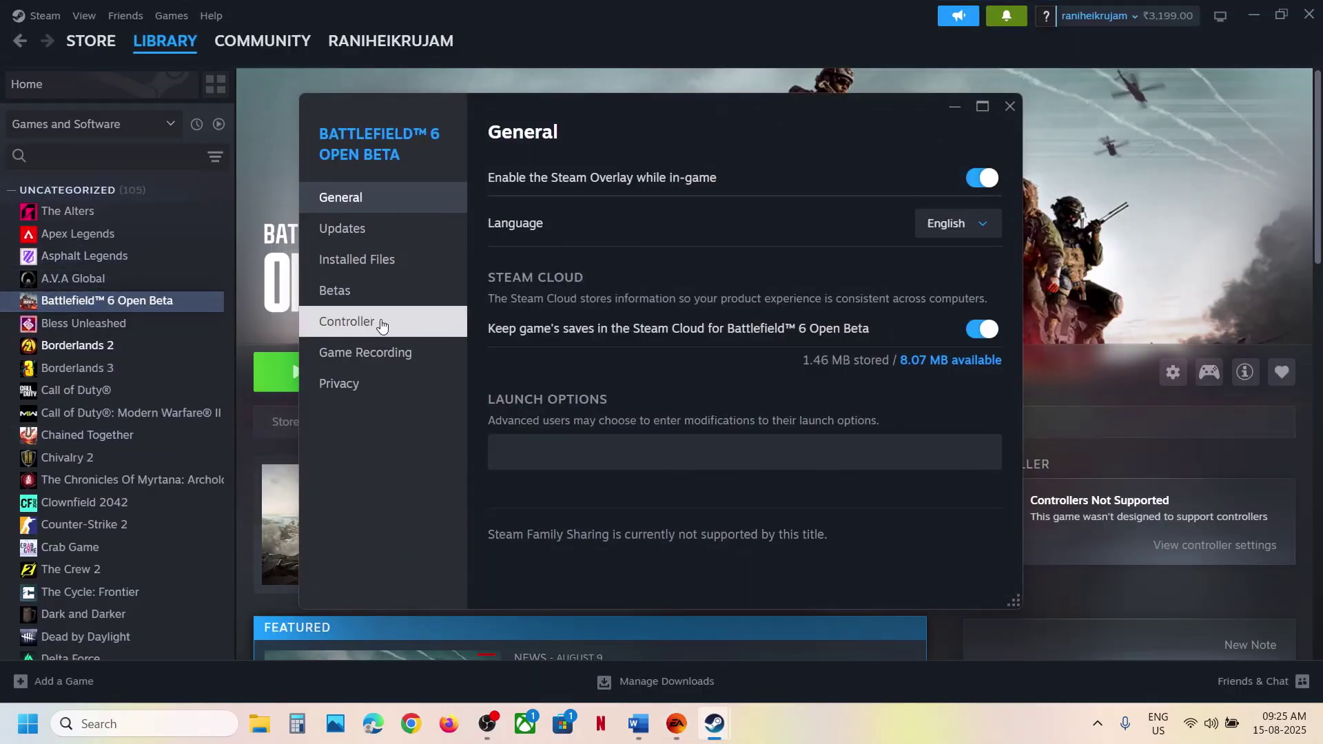
pyautogui.click(382, 324)
pyautogui.click(928, 253)
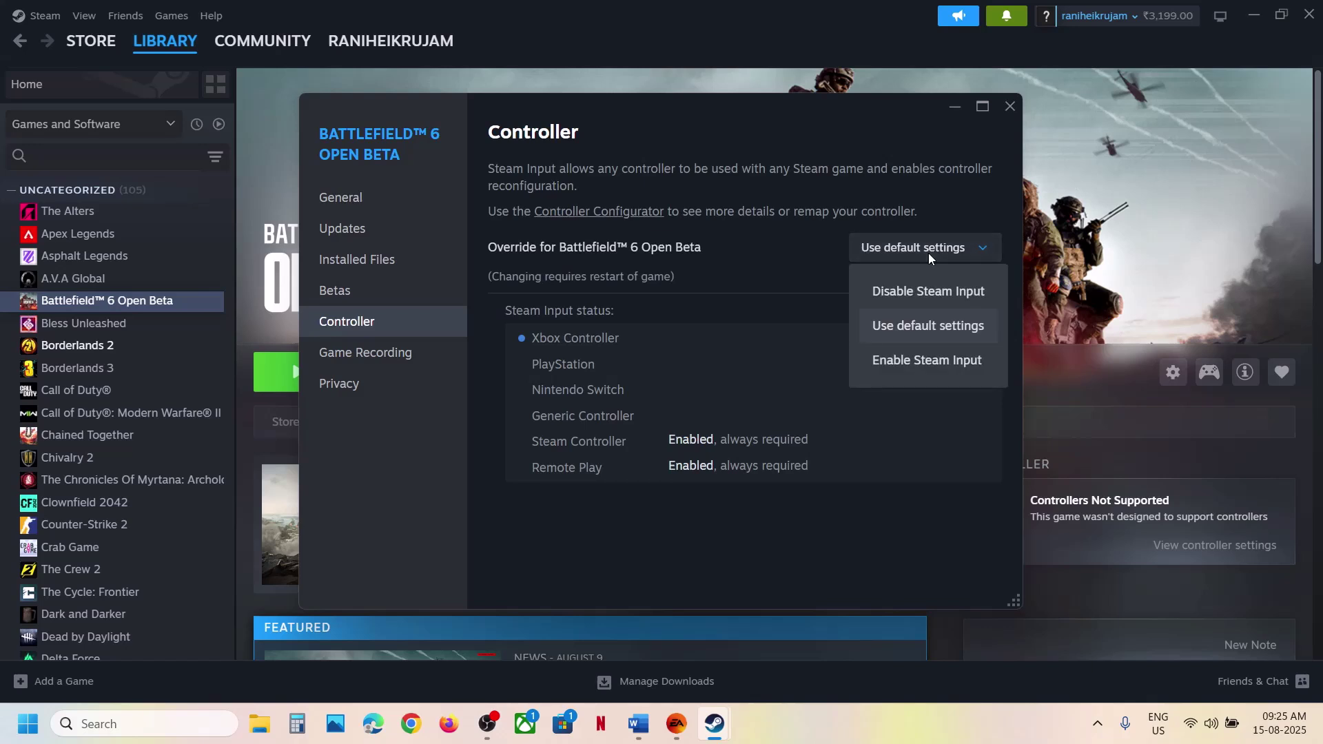
pyautogui.click(925, 292)
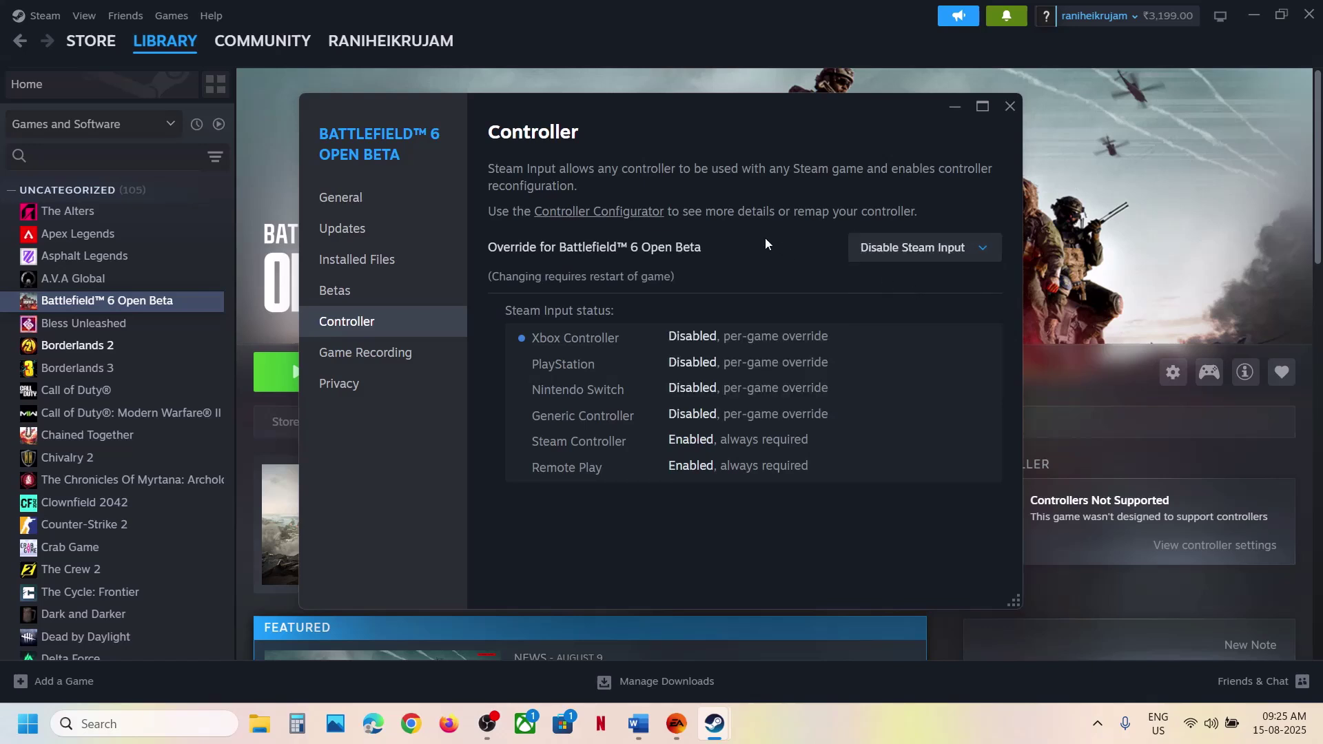
pyautogui.click(920, 255)
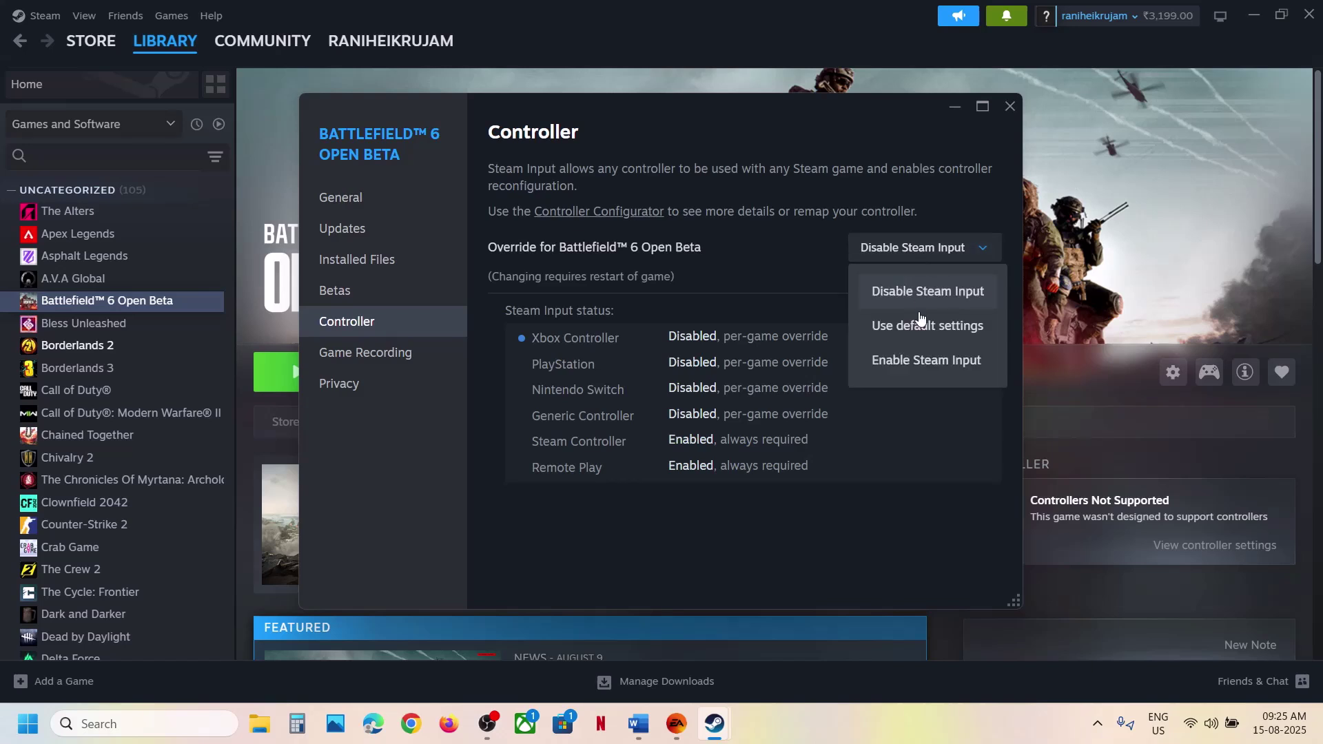
pyautogui.click(916, 366)
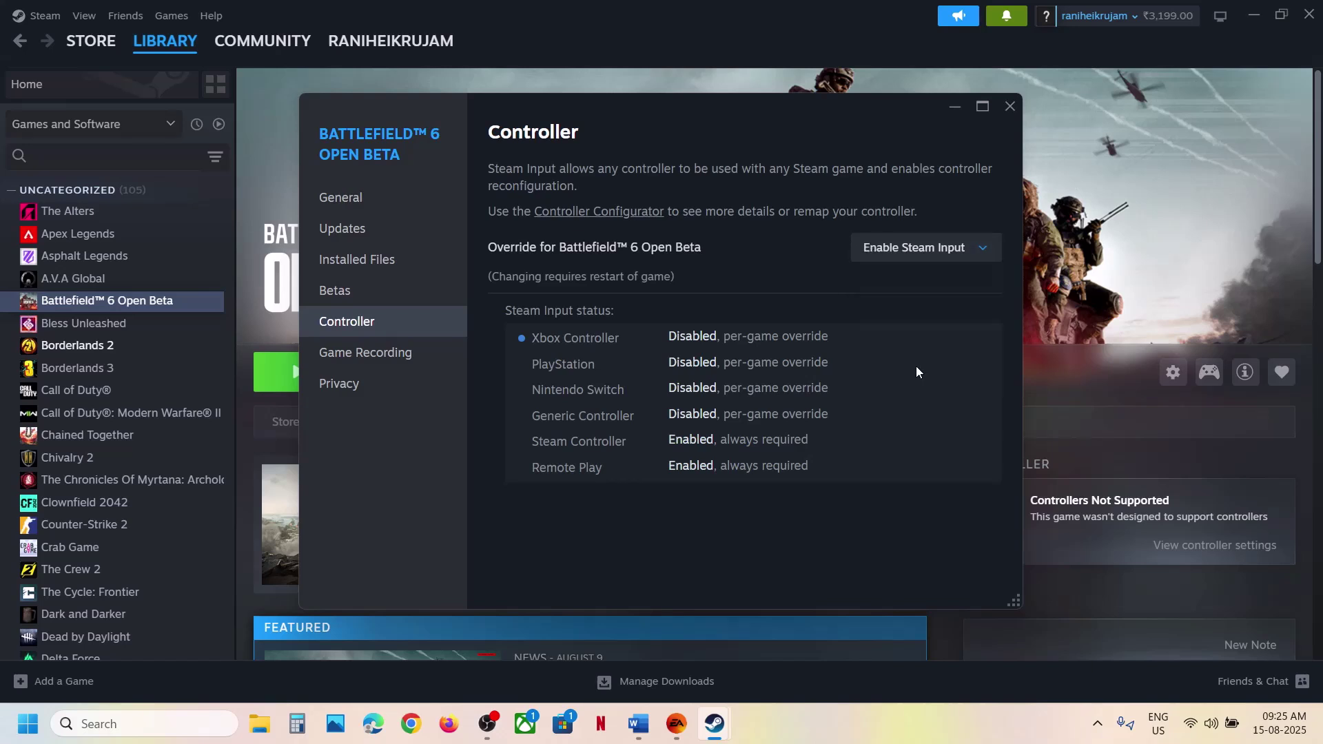
pyautogui.click(922, 253)
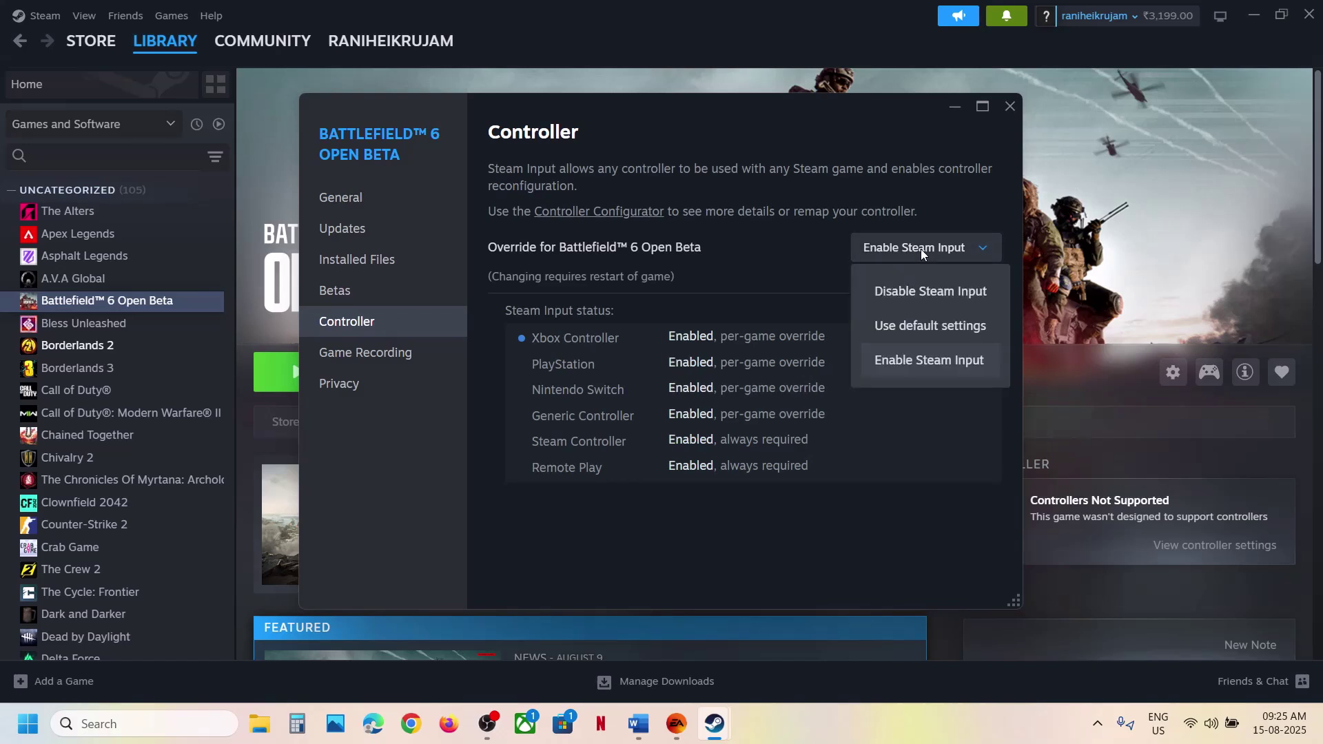
pyautogui.click(907, 295)
pyautogui.click(1009, 103)
# - Review the Step 2 'Add Battlefield 6' instruction in the Word notes, then return to Steam
pyautogui.click(638, 723)
pyautogui.moveTo(243, 355); pyautogui.dragTo(401, 358)
pyautogui.moveTo(487, 360); pyautogui.dragTo(793, 365)
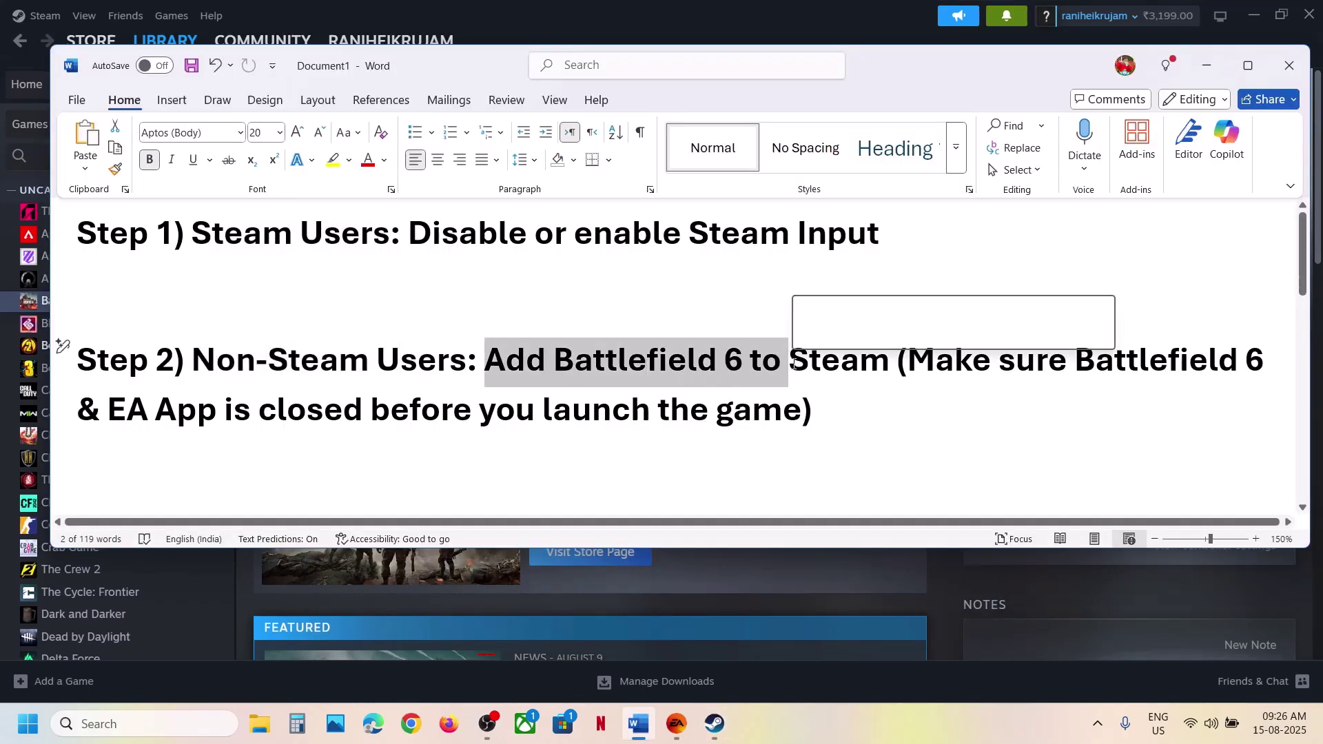
pyautogui.click(792, 26)
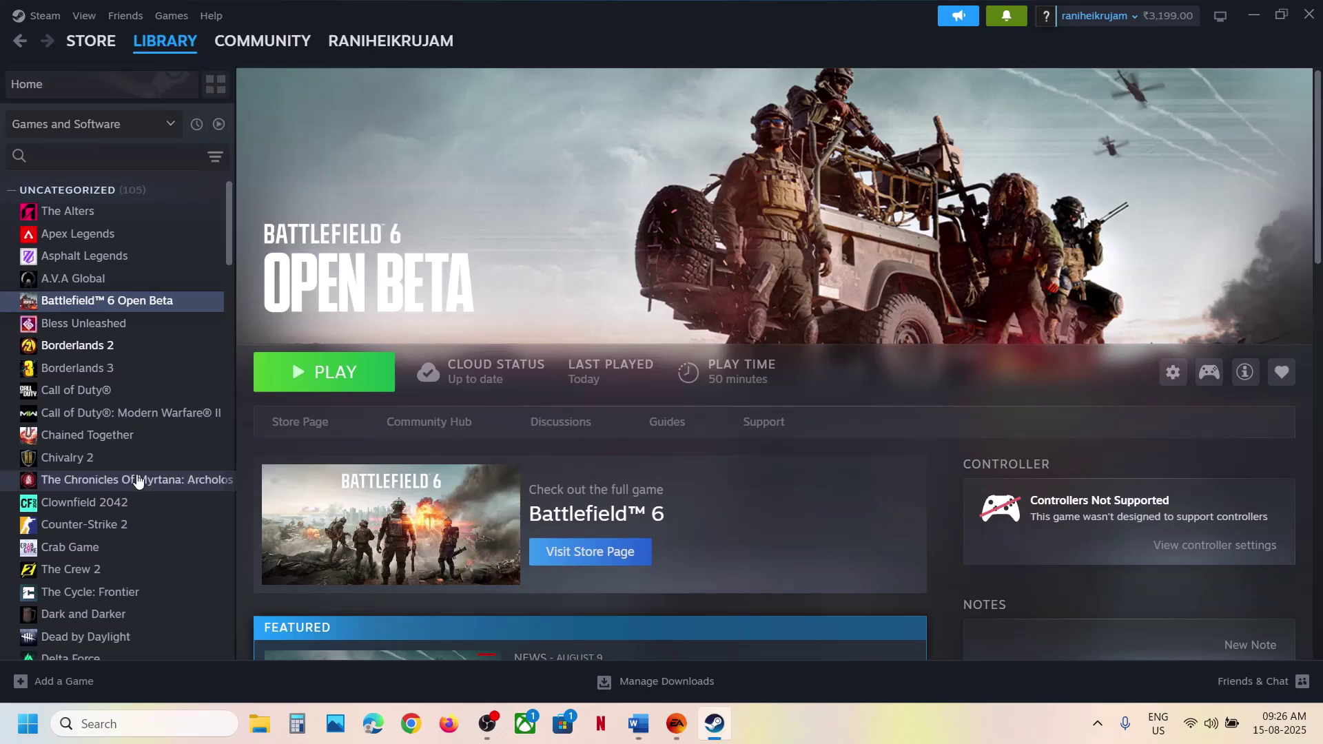
# - Start adding a non-Steam game and browse to C:\Program Files\EA Games
pyautogui.click(42, 689)
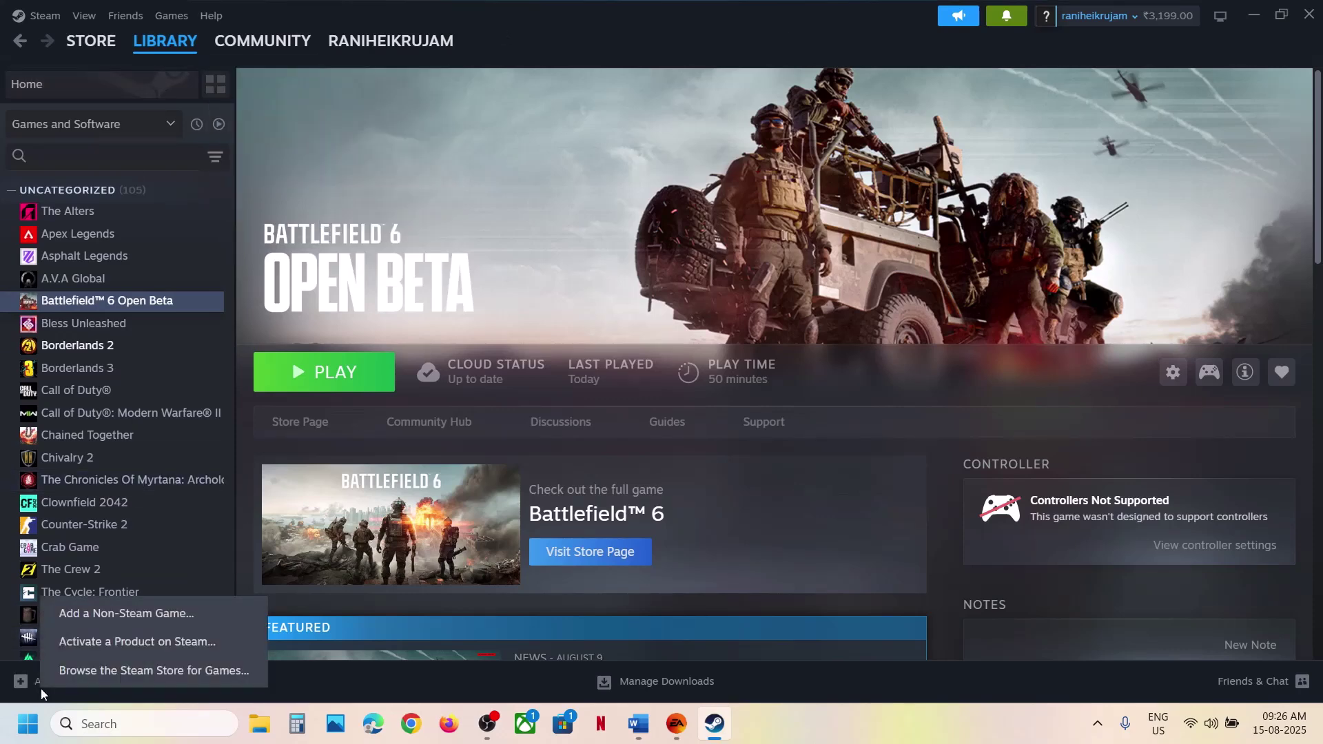
pyautogui.click(138, 614)
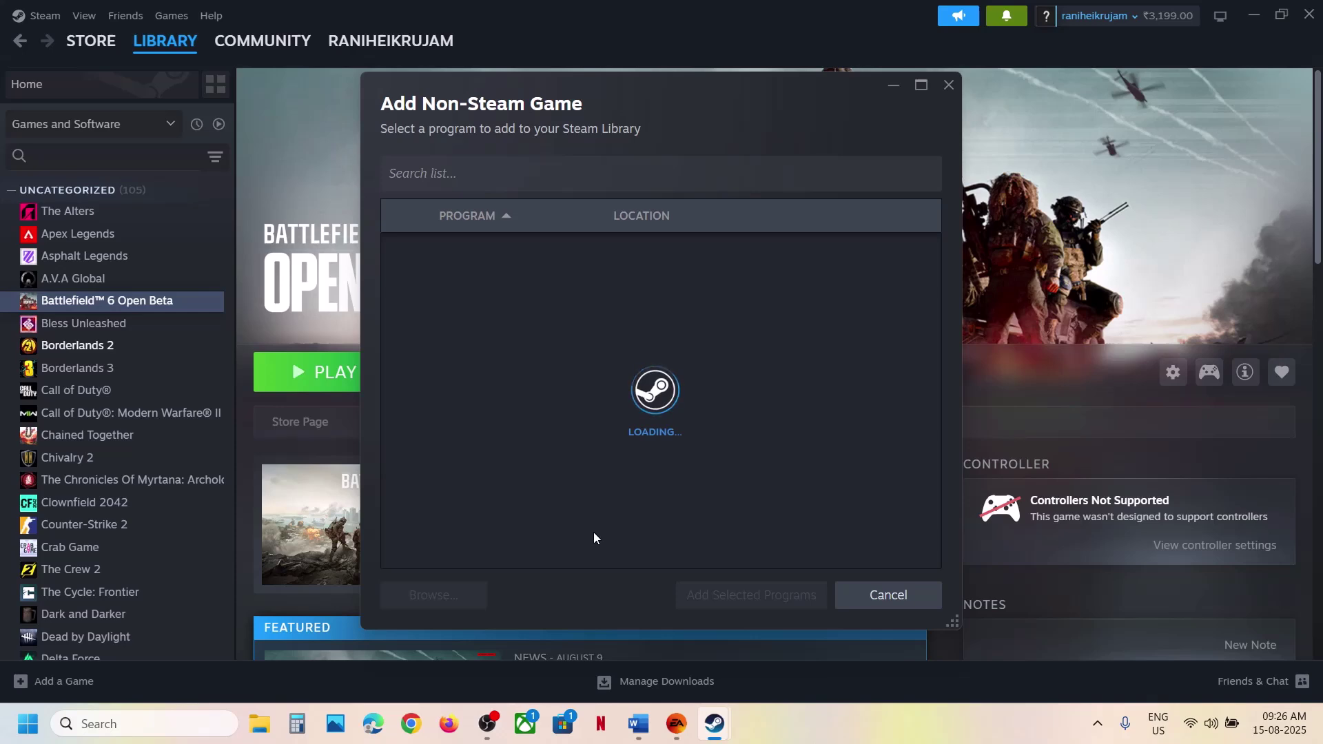
pyautogui.click(435, 605)
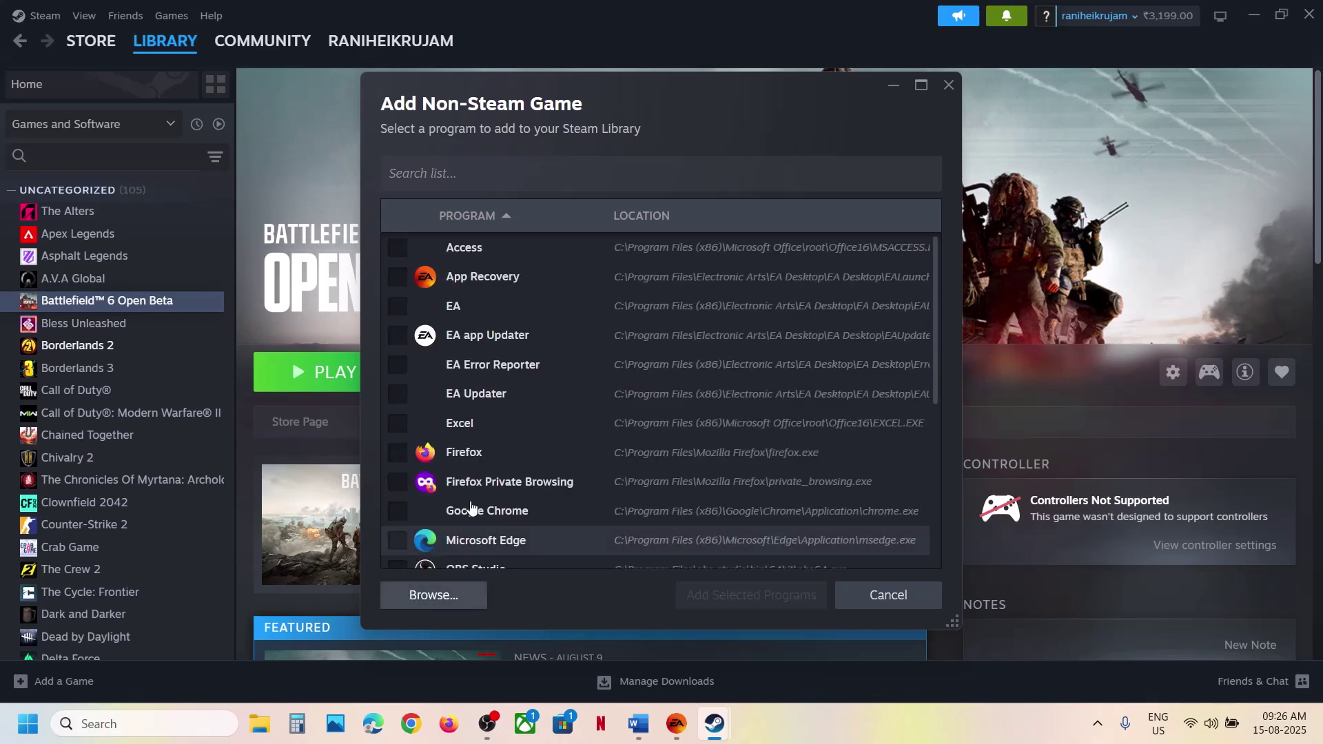
pyautogui.click(65, 280)
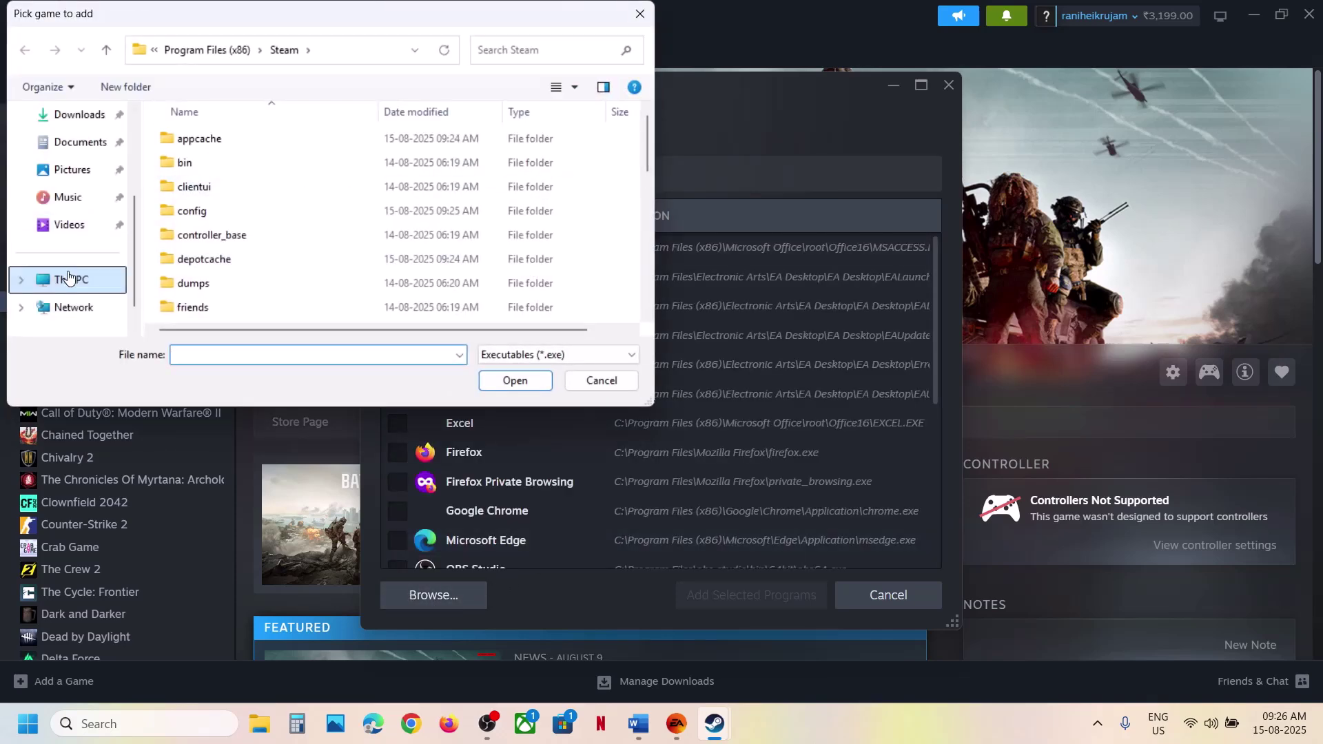
pyautogui.doubleClick(264, 166)
pyautogui.scroll(-1, 263, 172)
pyautogui.doubleClick(238, 196)
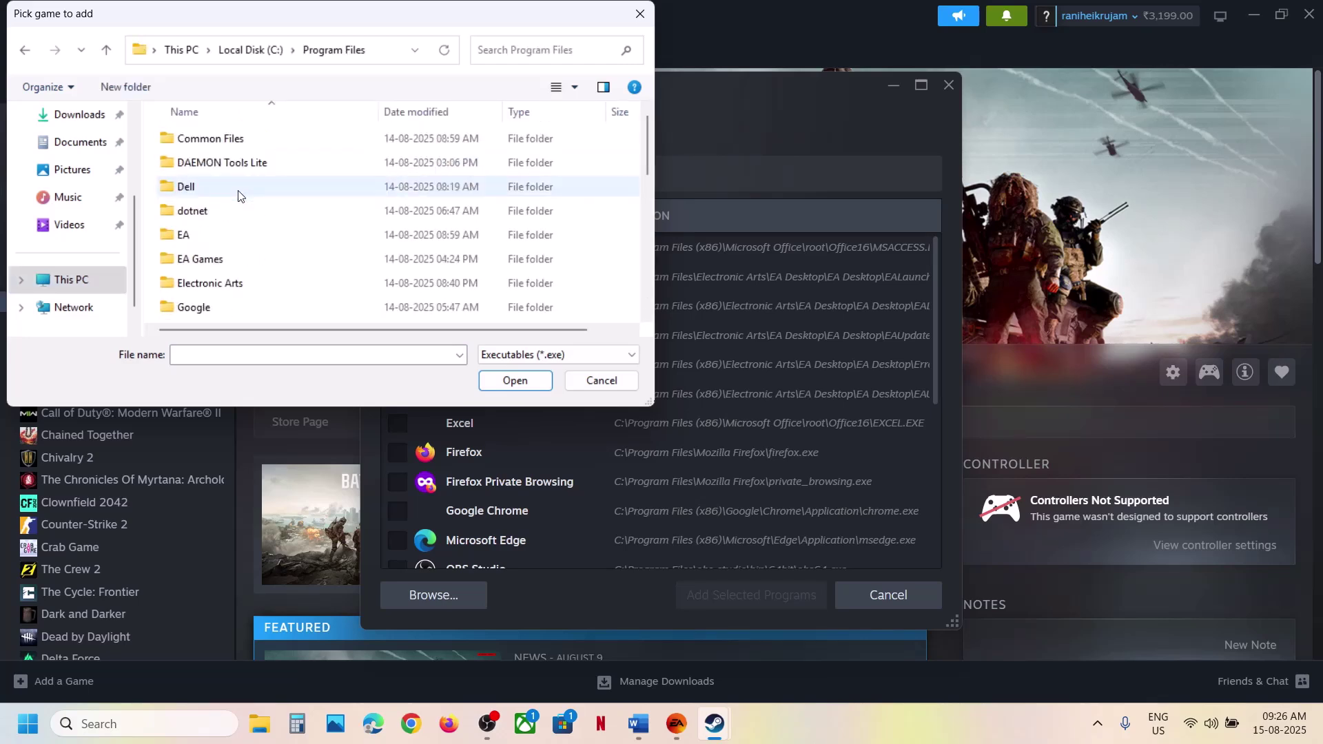
pyautogui.click(206, 258)
pyautogui.doubleClick(205, 258)
# - Add bf6event from the Battlefield 6 Event folder to the library and view its page
pyautogui.doubleClick(231, 138)
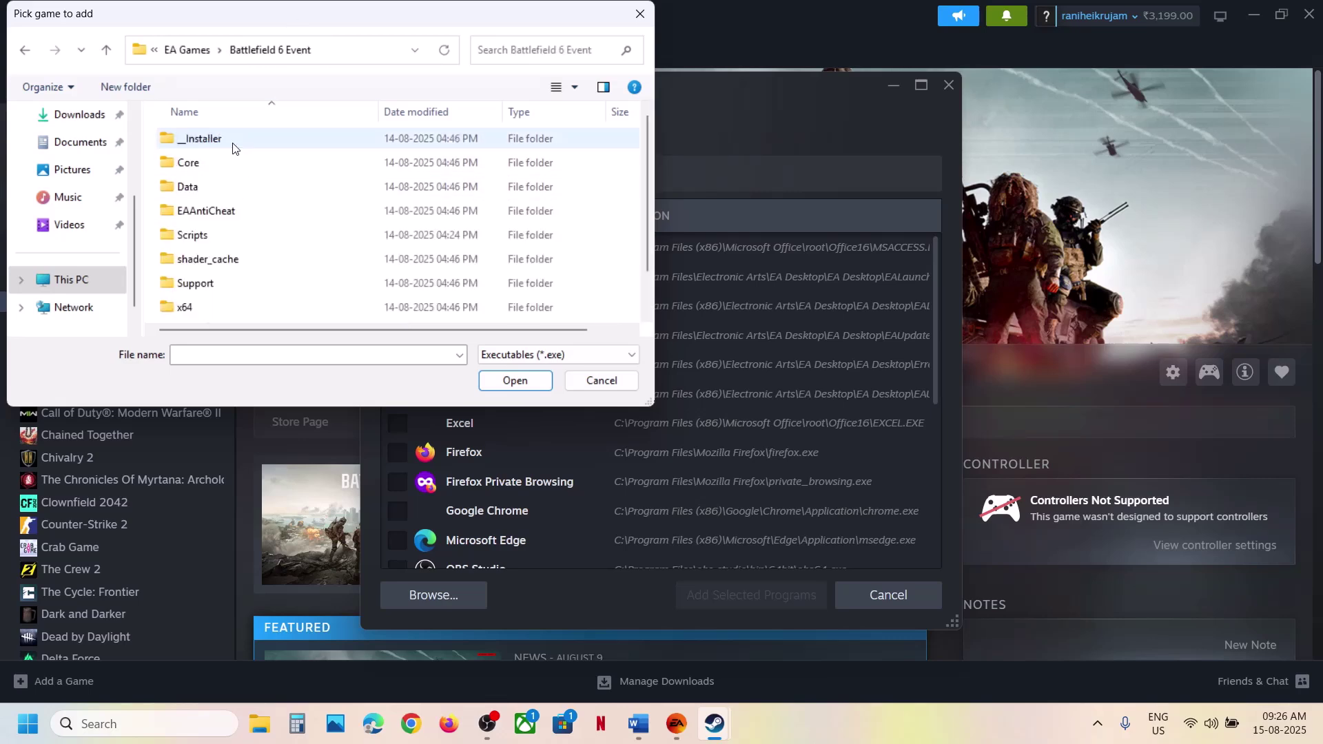
pyautogui.scroll(-1, 218, 301)
pyautogui.click(213, 294)
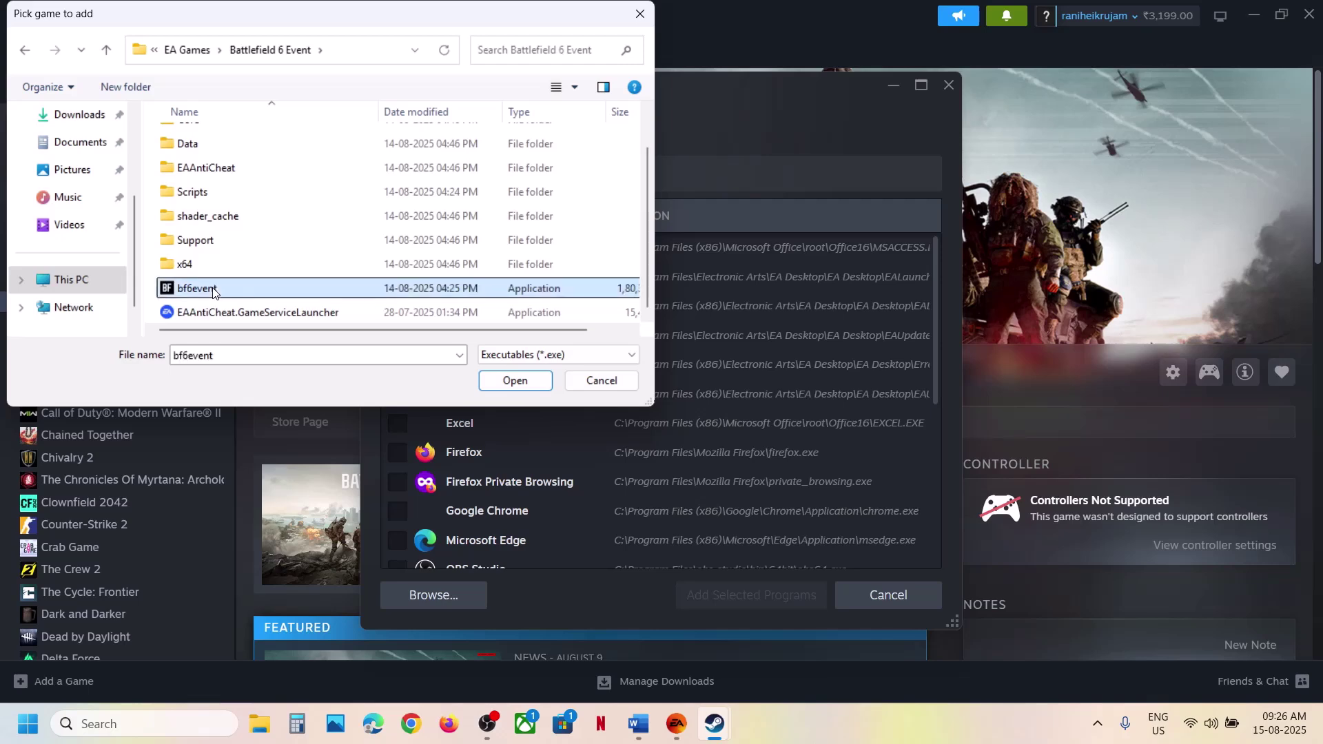
pyautogui.click(524, 383)
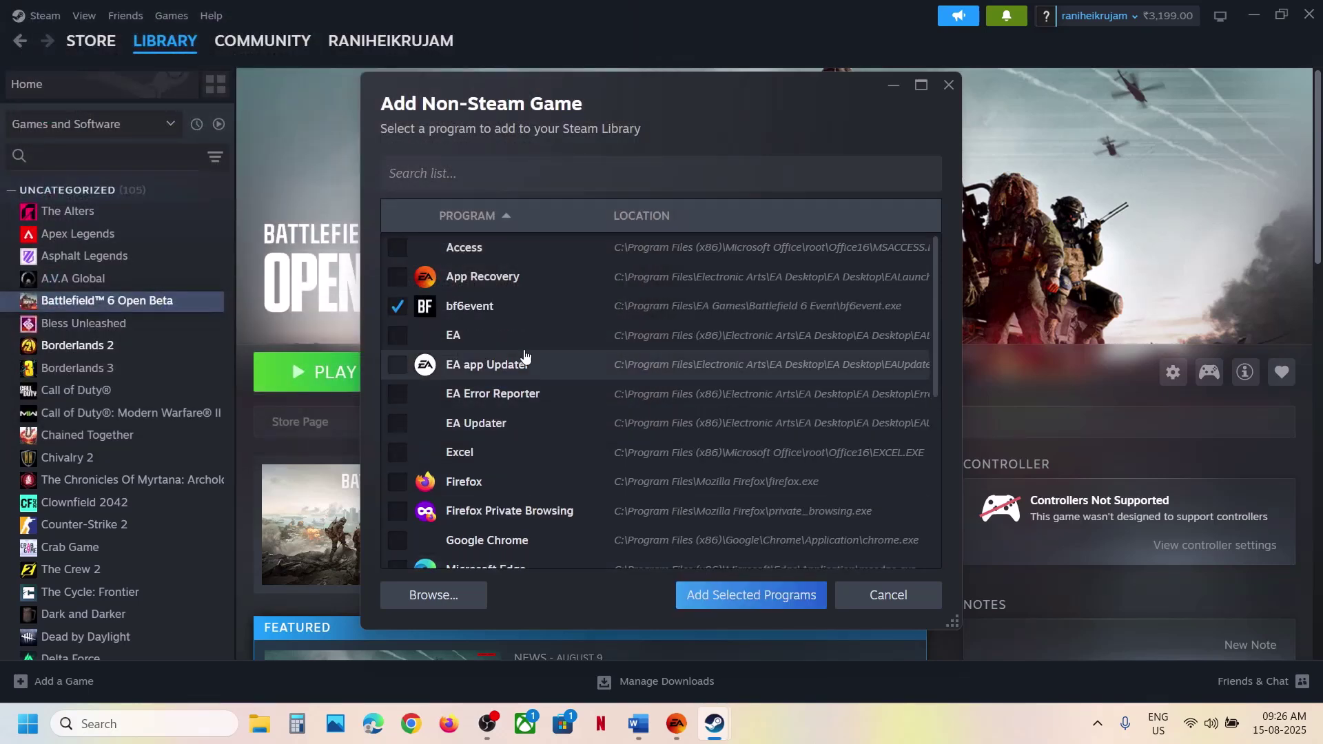
pyautogui.click(754, 597)
pyautogui.click(90, 324)
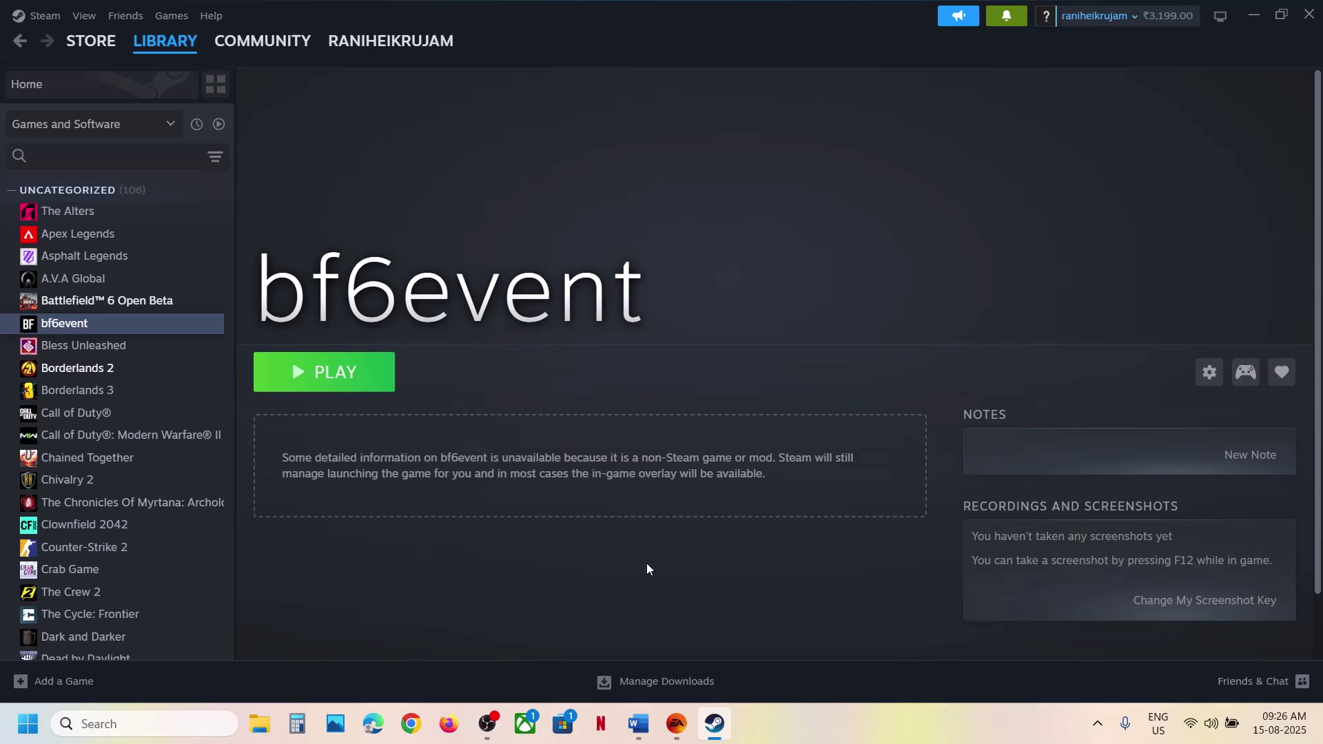
pyautogui.click(638, 725)
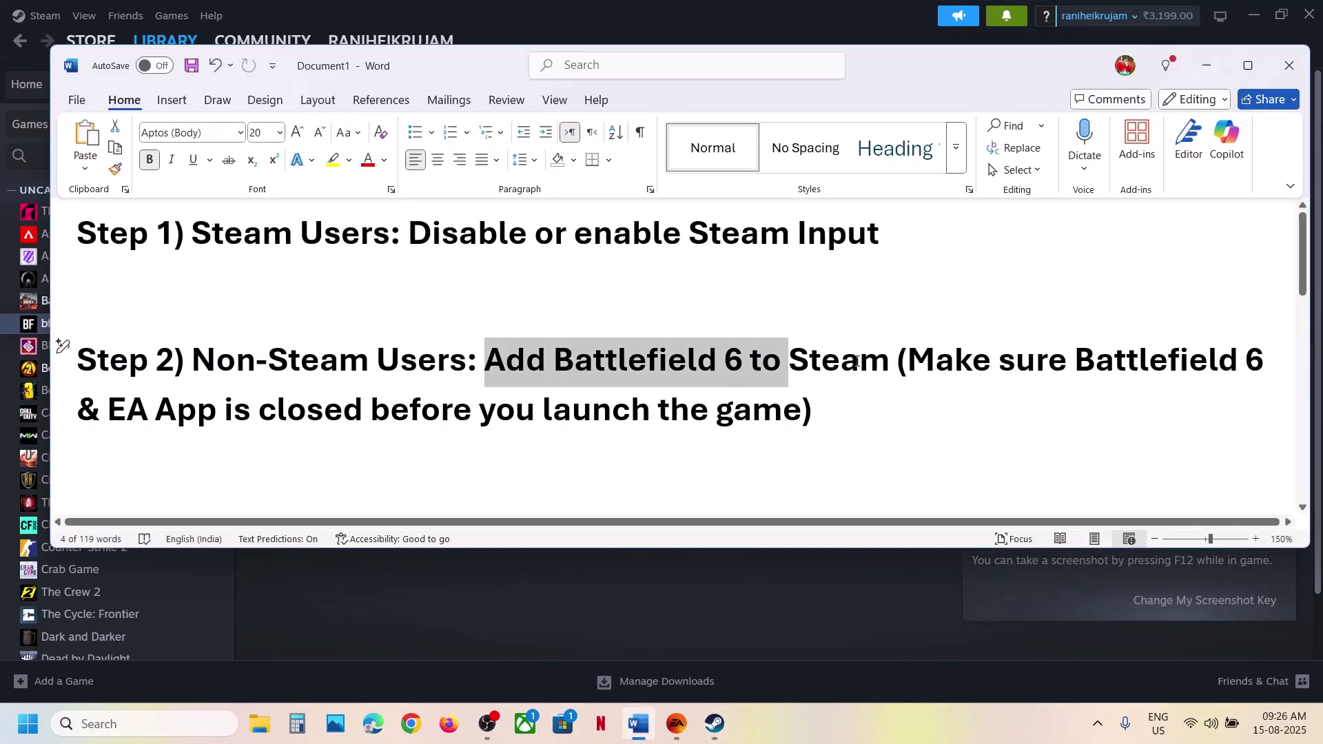
pyautogui.moveTo(905, 361); pyautogui.dragTo(776, 416)
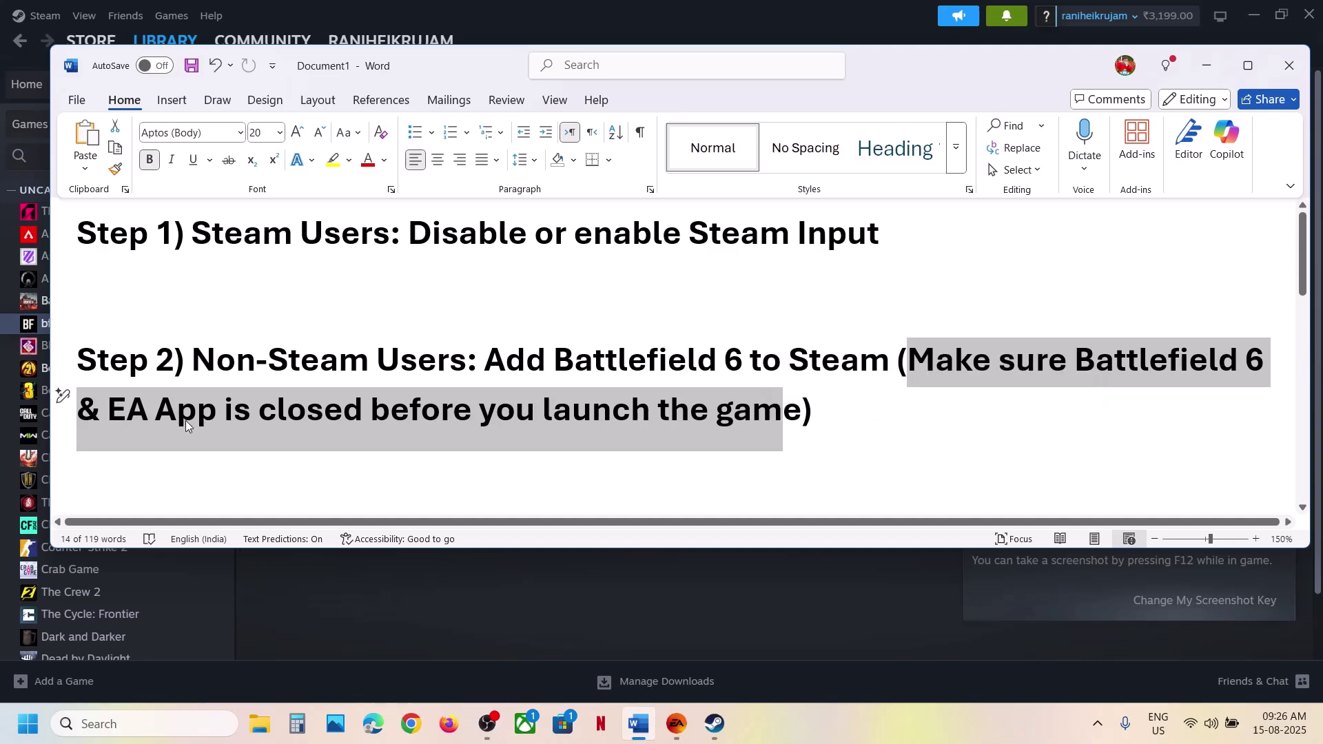
pyautogui.click(542, 20)
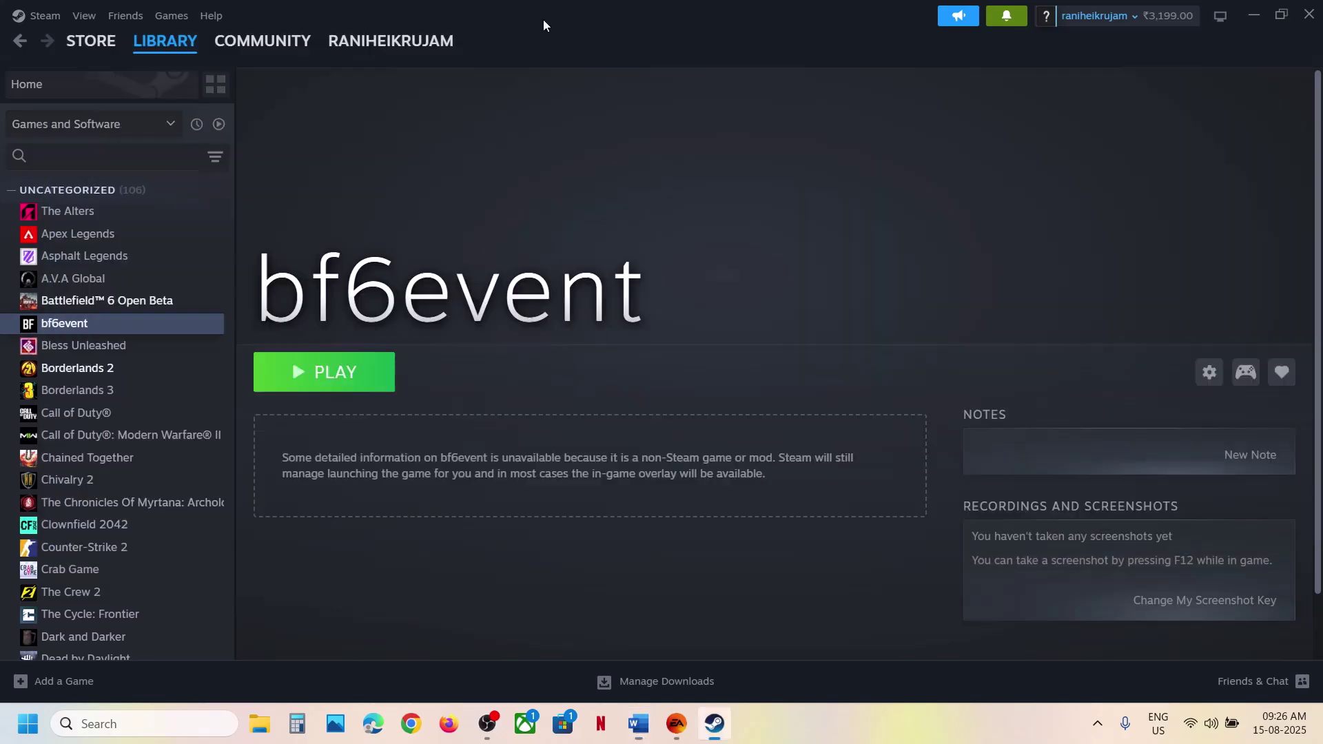
pyautogui.click(638, 724)
pyautogui.scroll(-3, 498, 460)
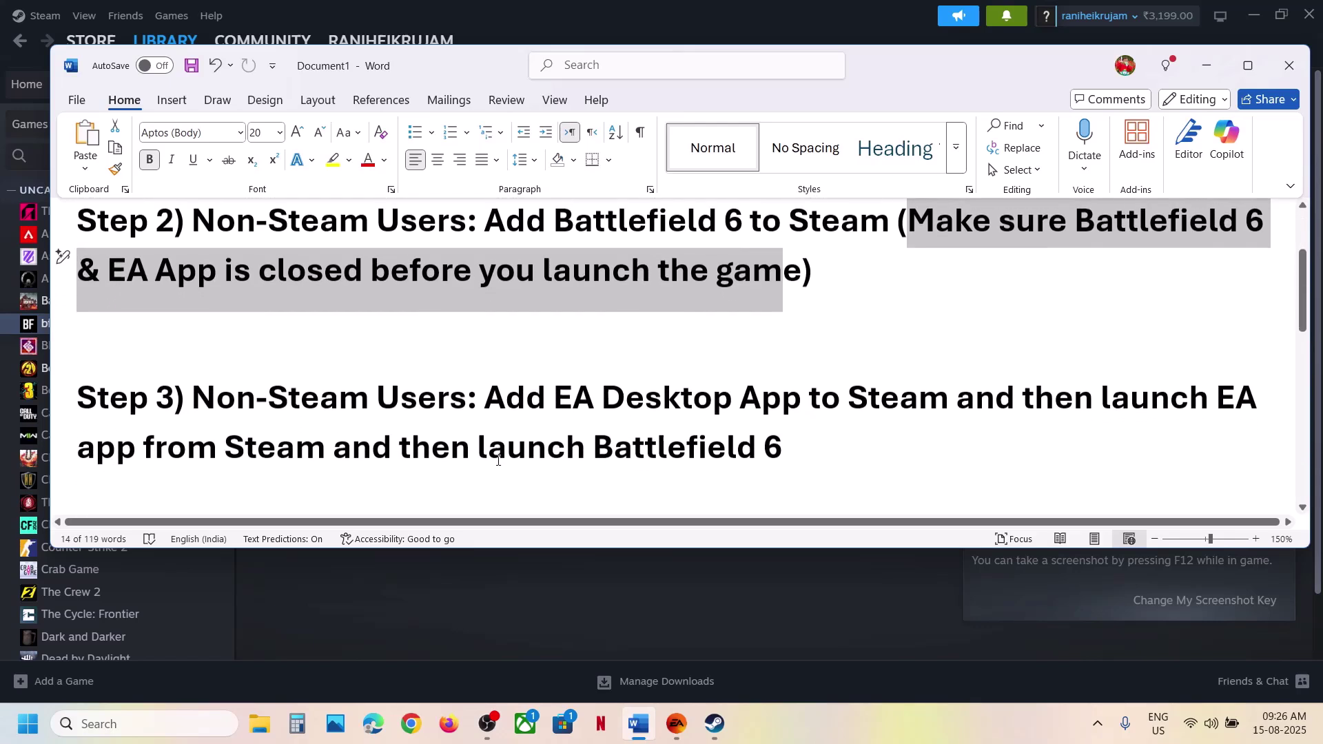
pyautogui.moveTo(507, 392); pyautogui.dragTo(723, 442)
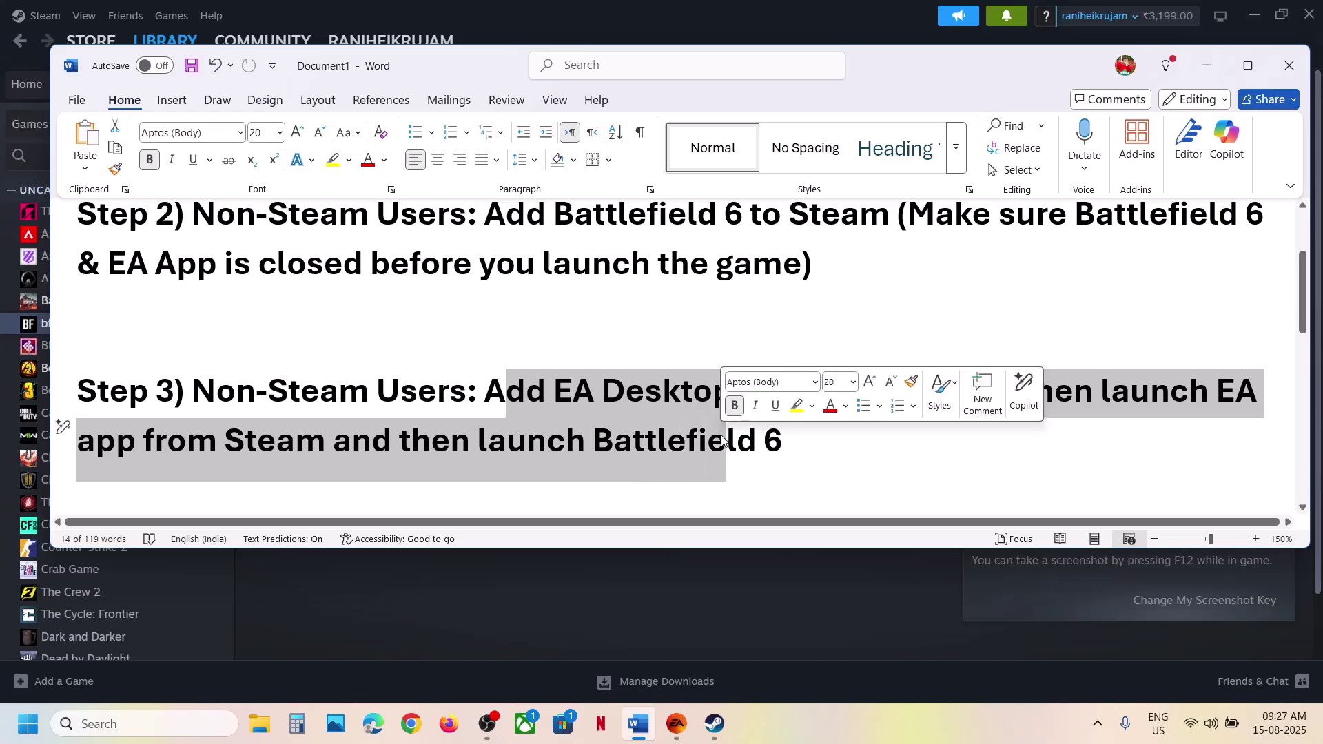
pyautogui.click(783, 14)
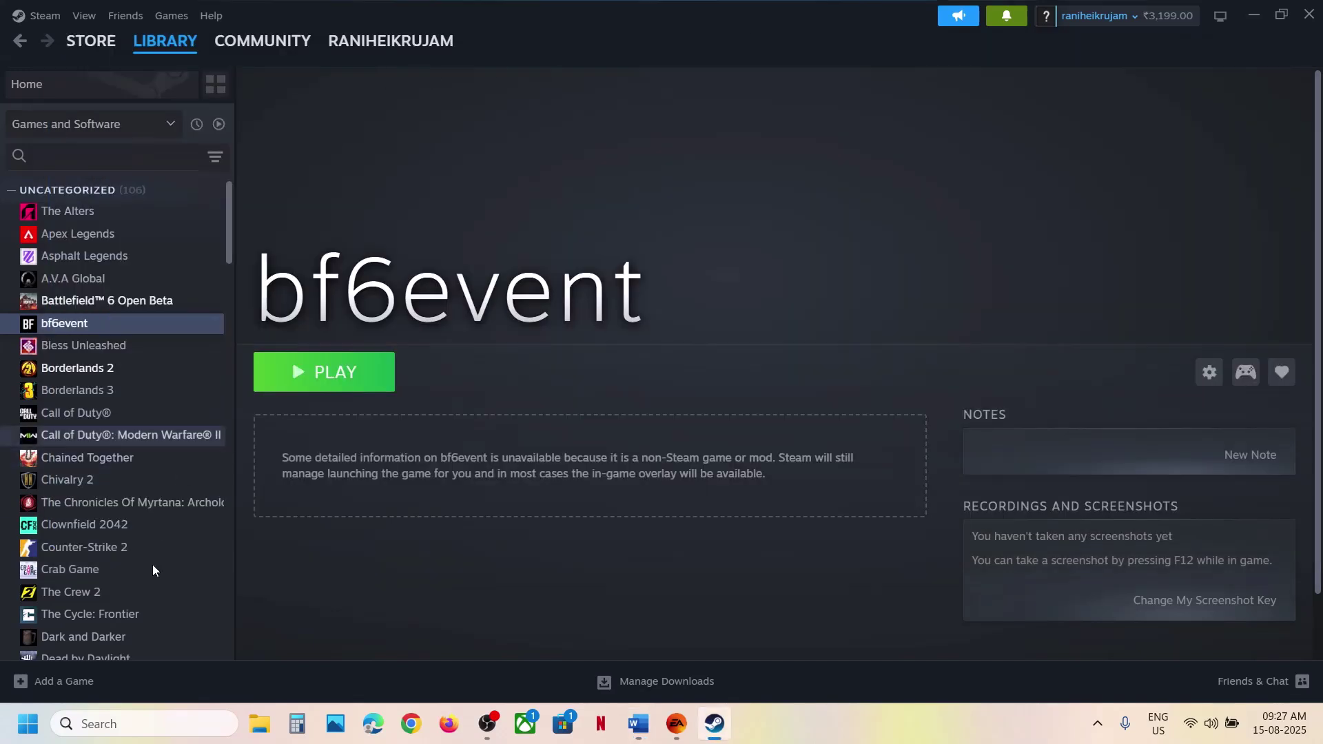
# - Start adding another non-Steam game and browse the C: drive's Program Files (x86) folder
pyautogui.click(26, 685)
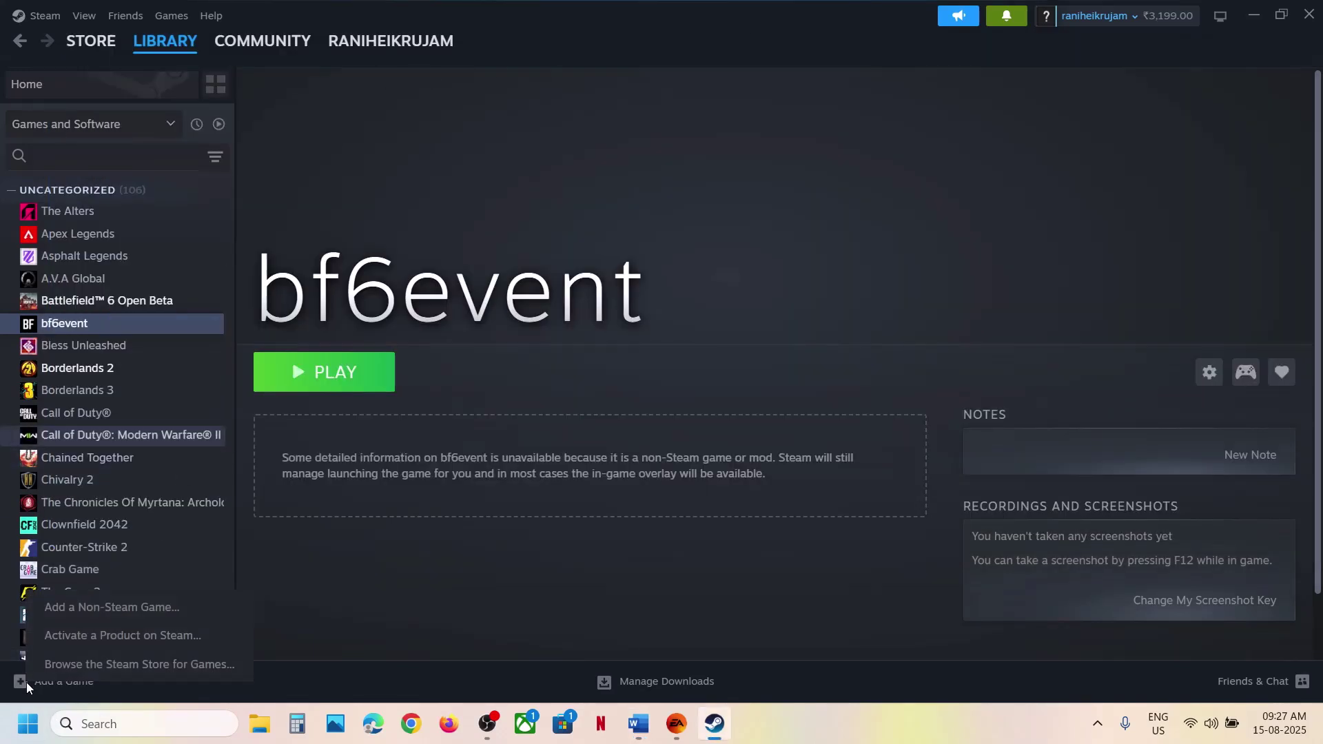
pyautogui.click(78, 619)
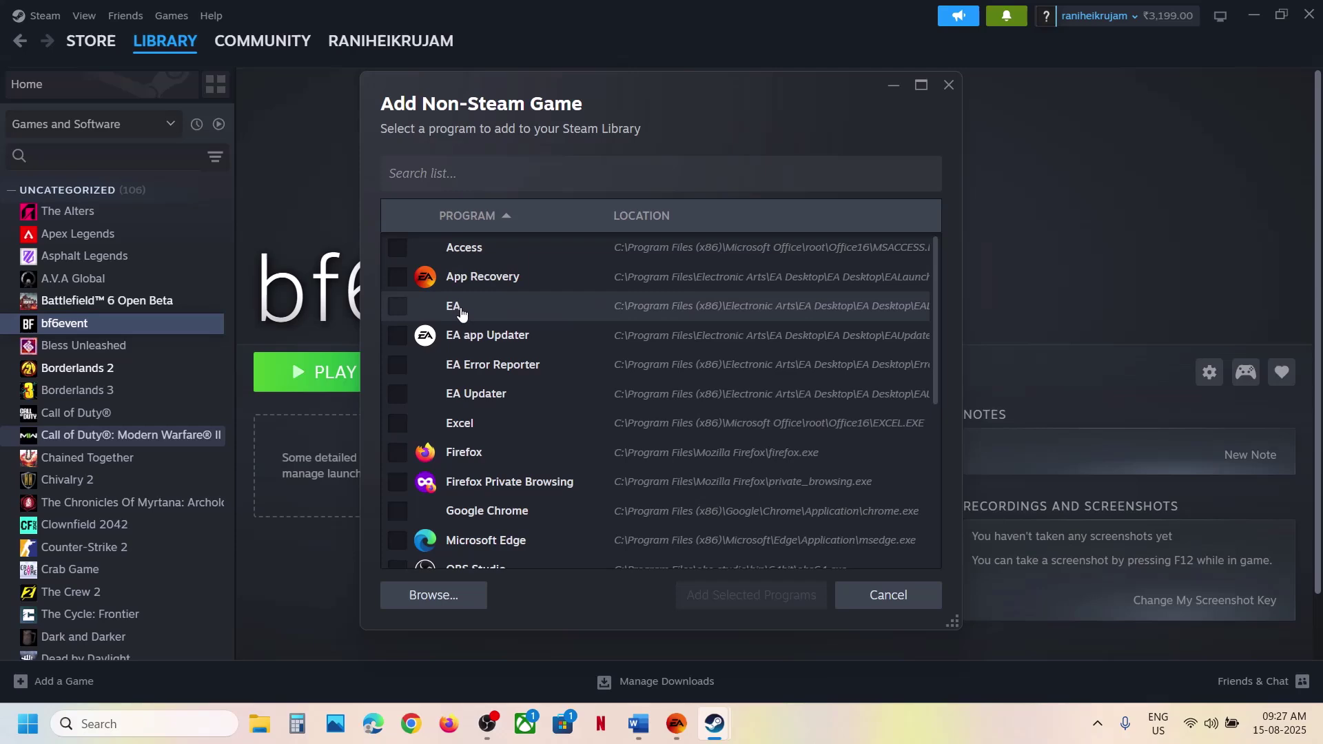
pyautogui.click(466, 610)
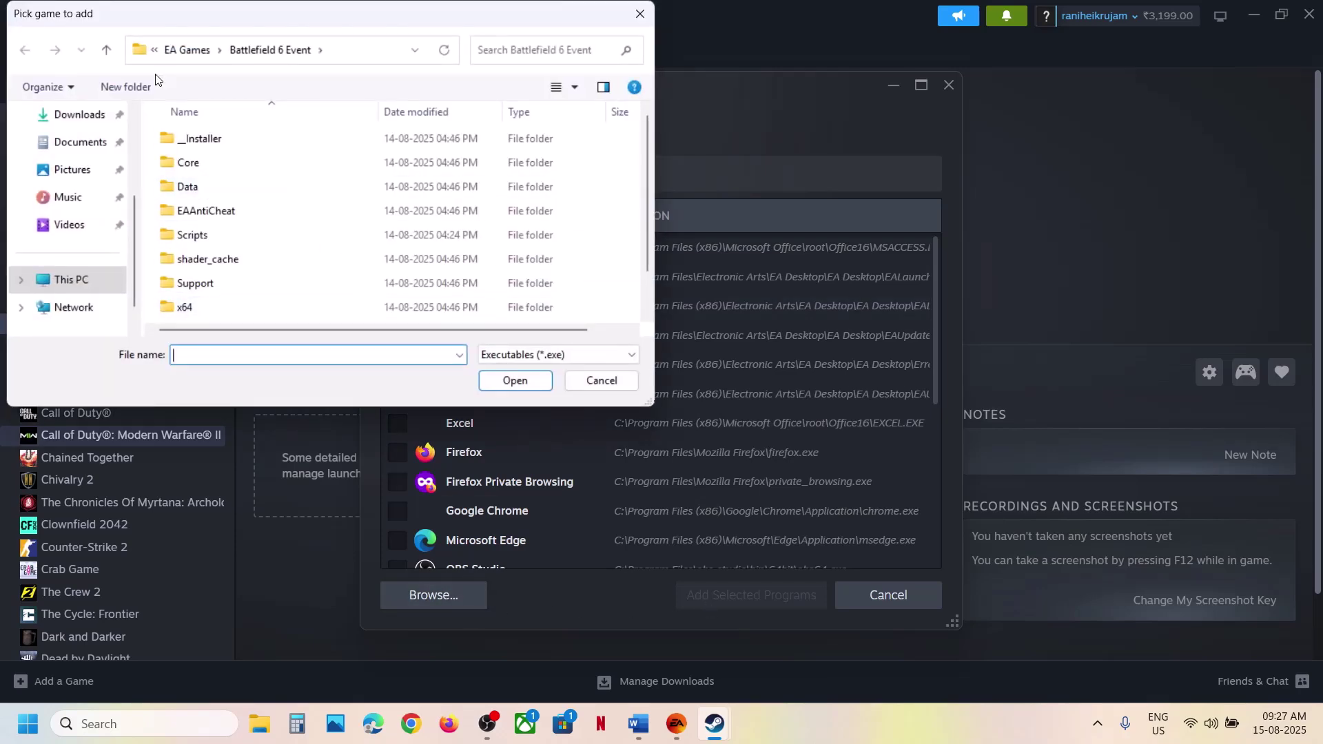
pyautogui.click(82, 283)
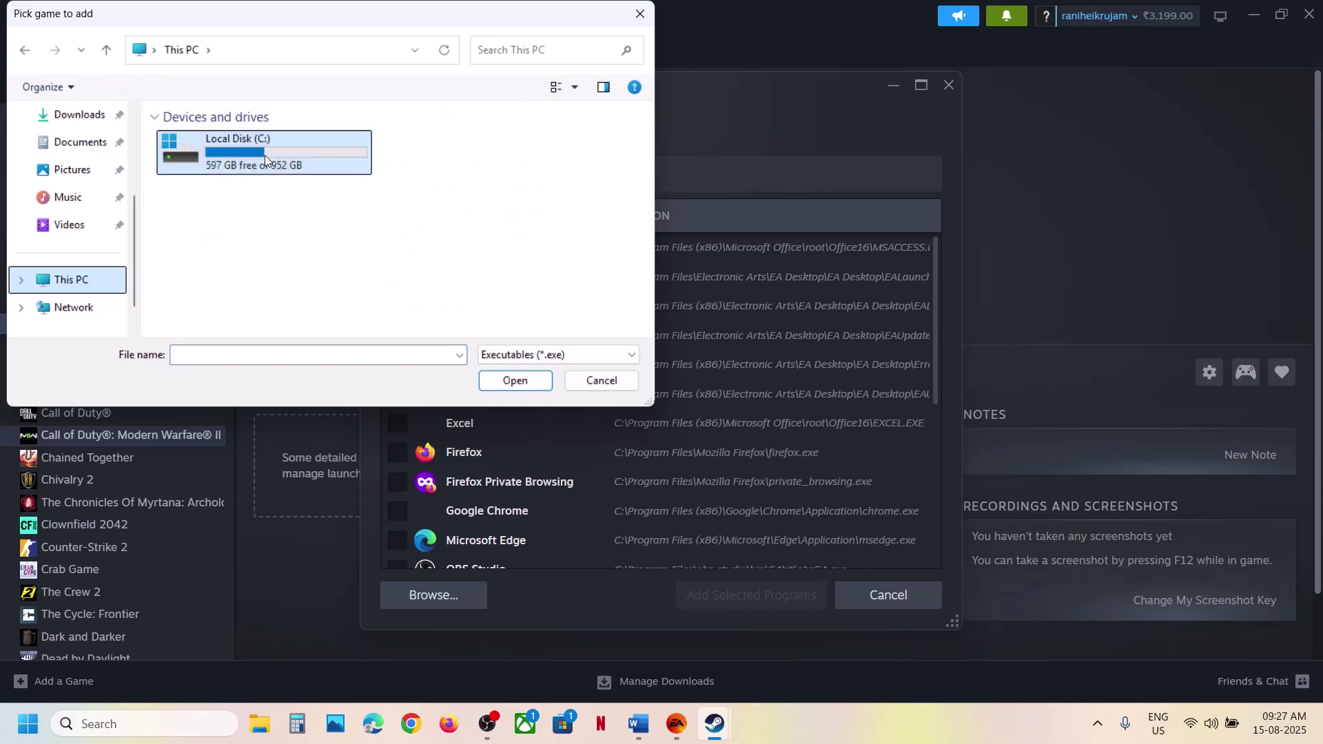
pyautogui.doubleClick(264, 155)
pyautogui.scroll(-1, 255, 220)
pyautogui.doubleClick(241, 213)
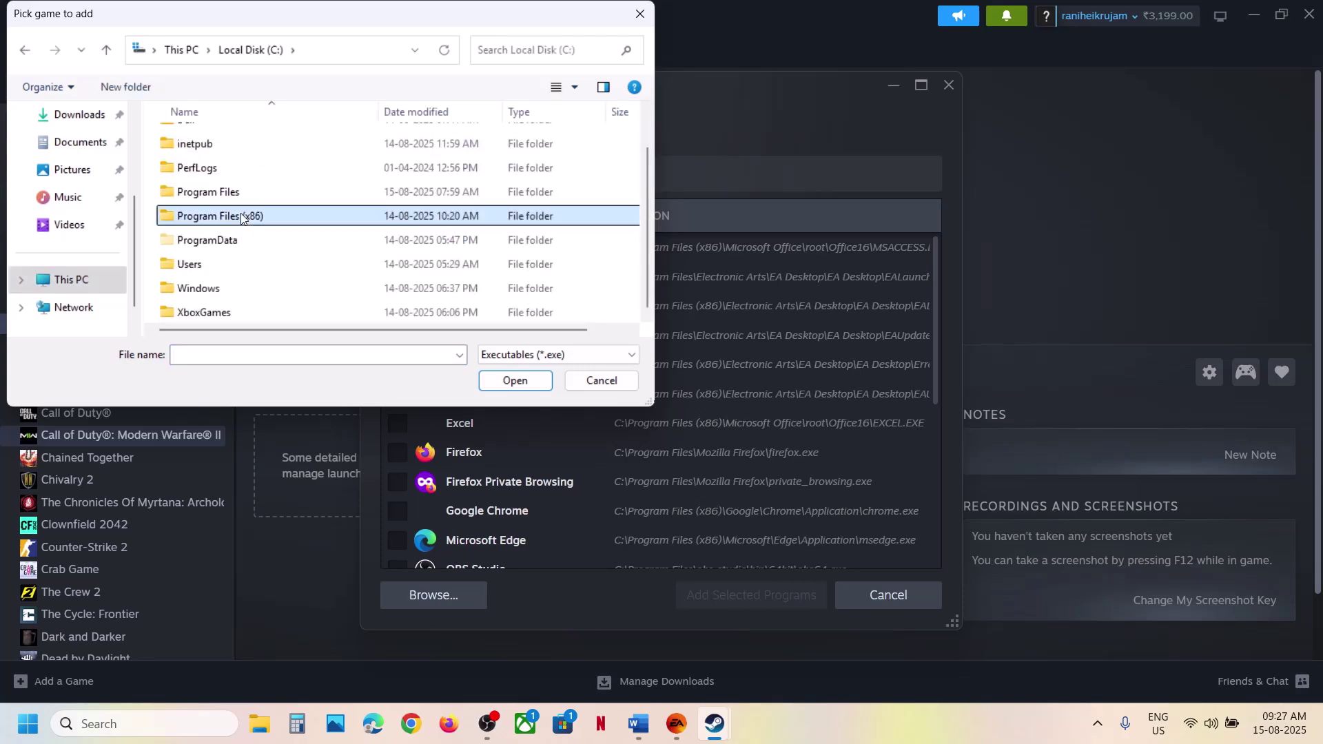
pyautogui.scroll(-2, 242, 218)
pyautogui.scroll(-2, 241, 217)
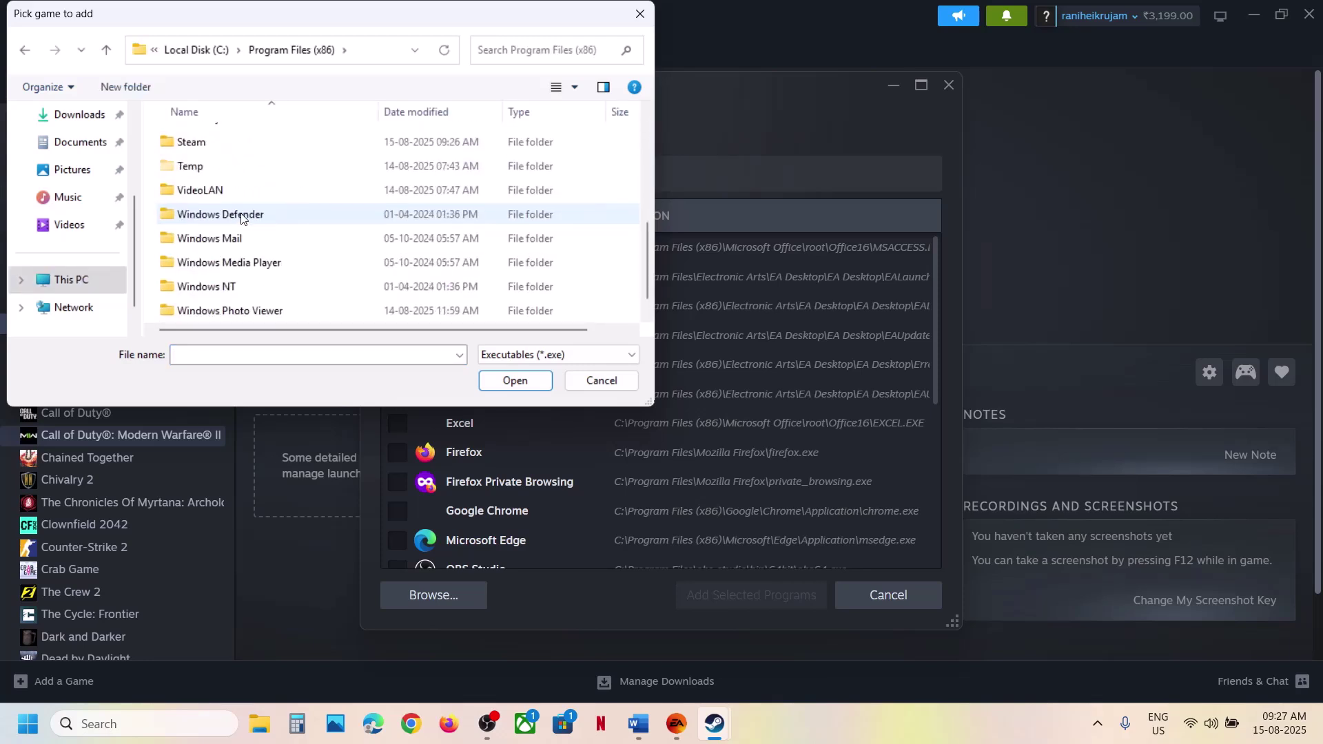
# - Navigate to C:\Program Files\Electronic Arts\EA Desktop\EA Desktop in the file browser
pyautogui.click(106, 50)
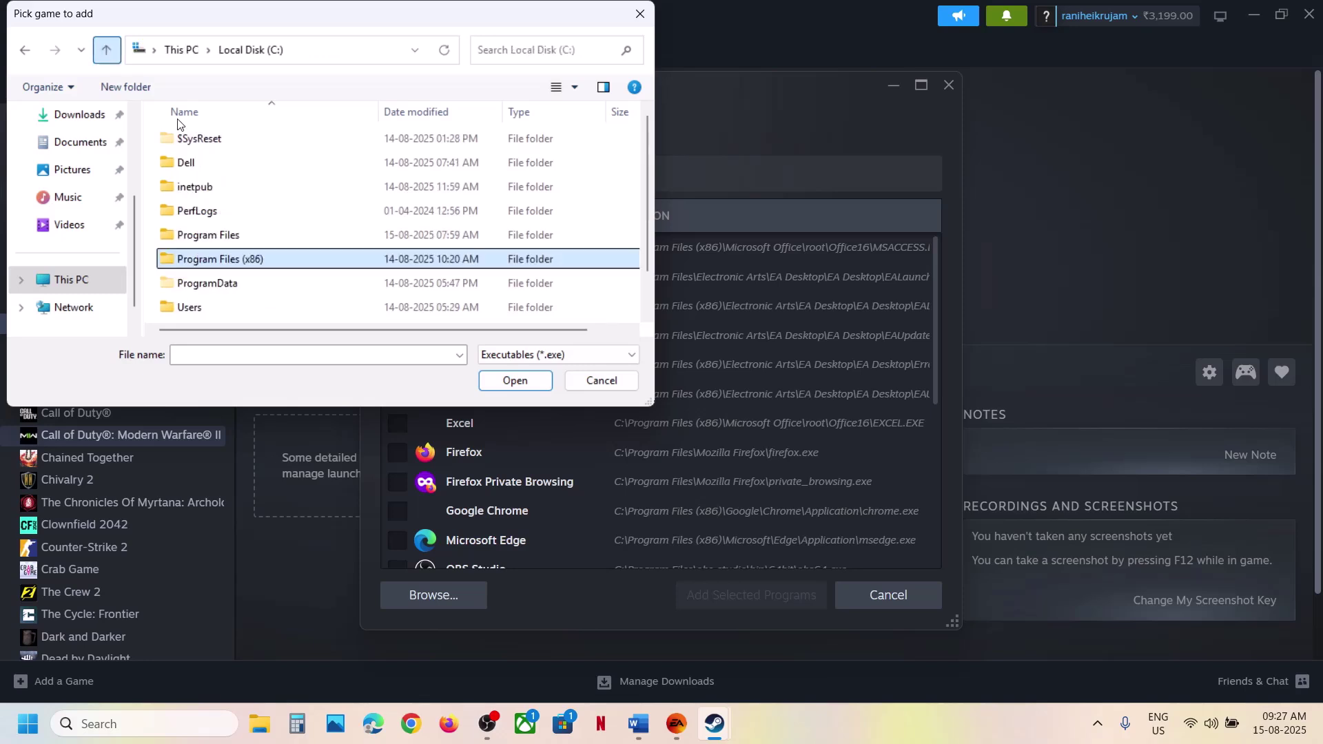
pyautogui.doubleClick(233, 235)
pyautogui.scroll(-1, 233, 233)
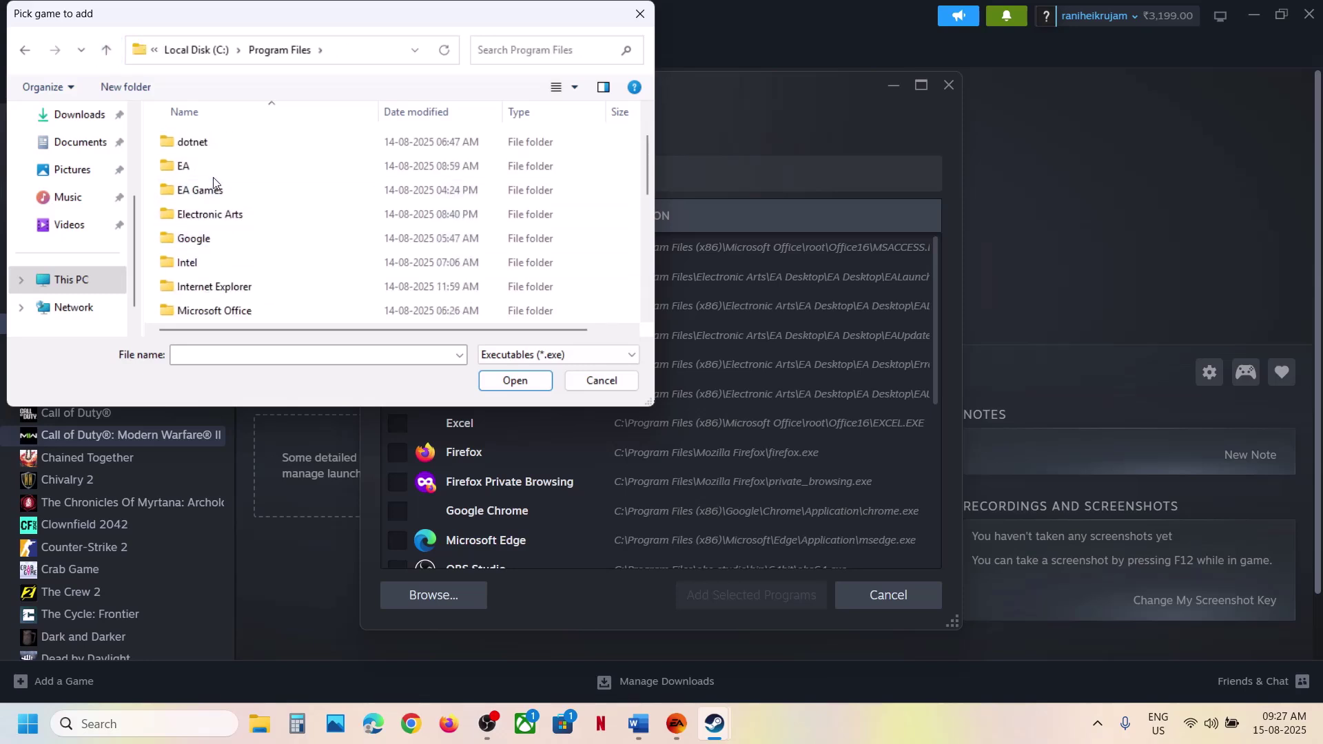
pyautogui.doubleClick(210, 215)
pyautogui.click(220, 145)
pyautogui.doubleClick(221, 140)
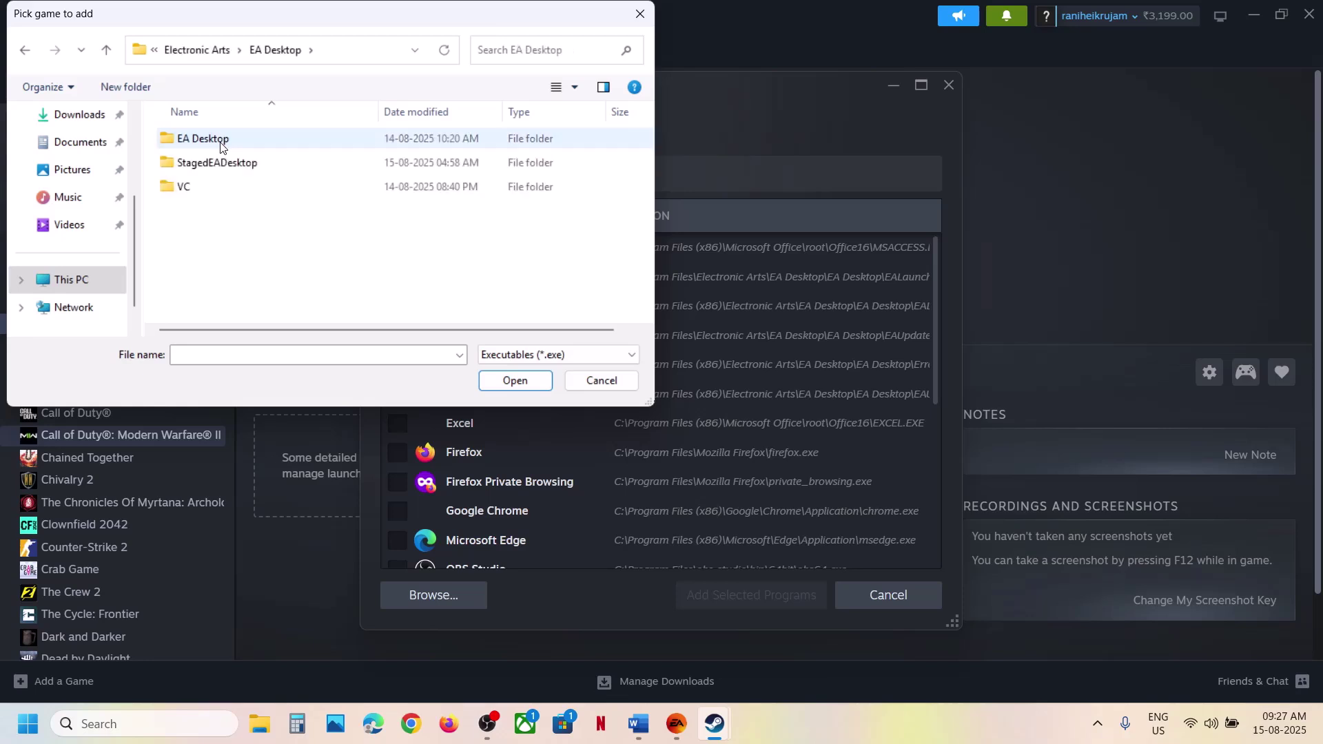
pyautogui.doubleClick(220, 140)
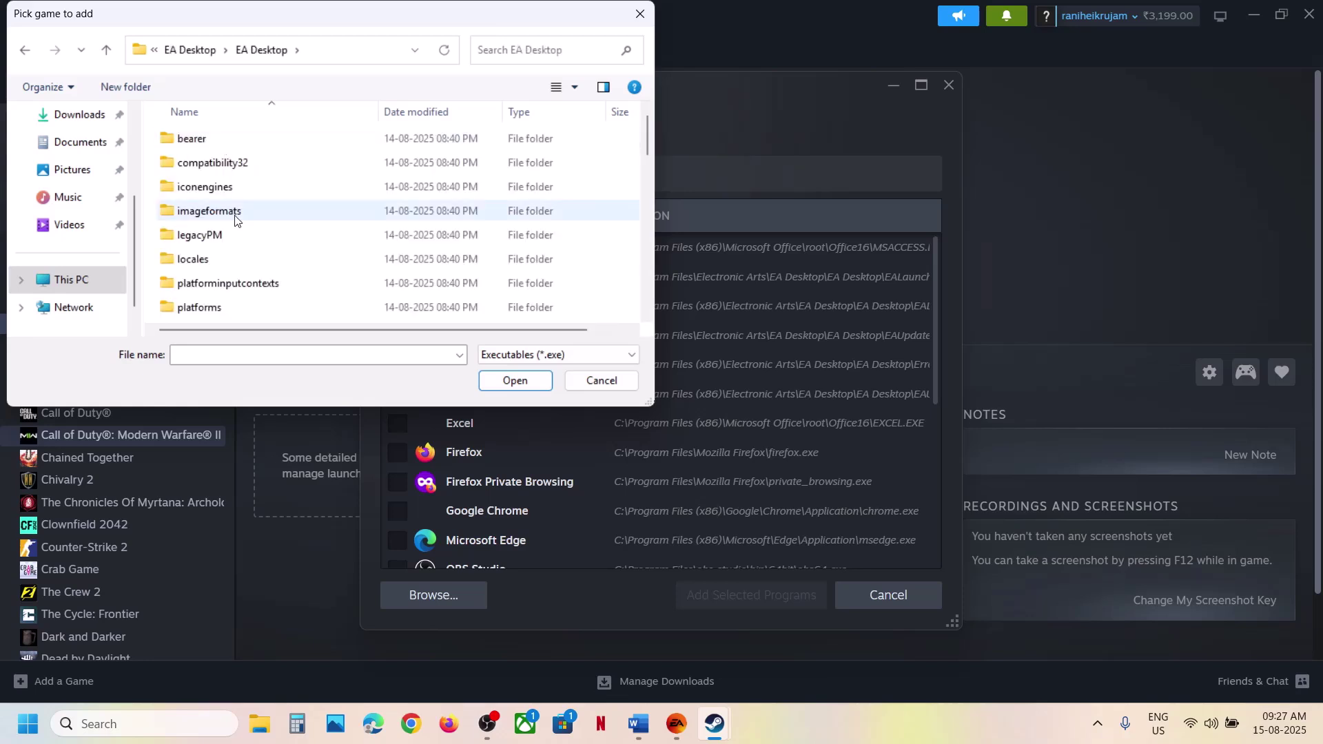
pyautogui.scroll(-3, 231, 213)
pyautogui.scroll(-5, 235, 220)
pyautogui.scroll(1, 236, 213)
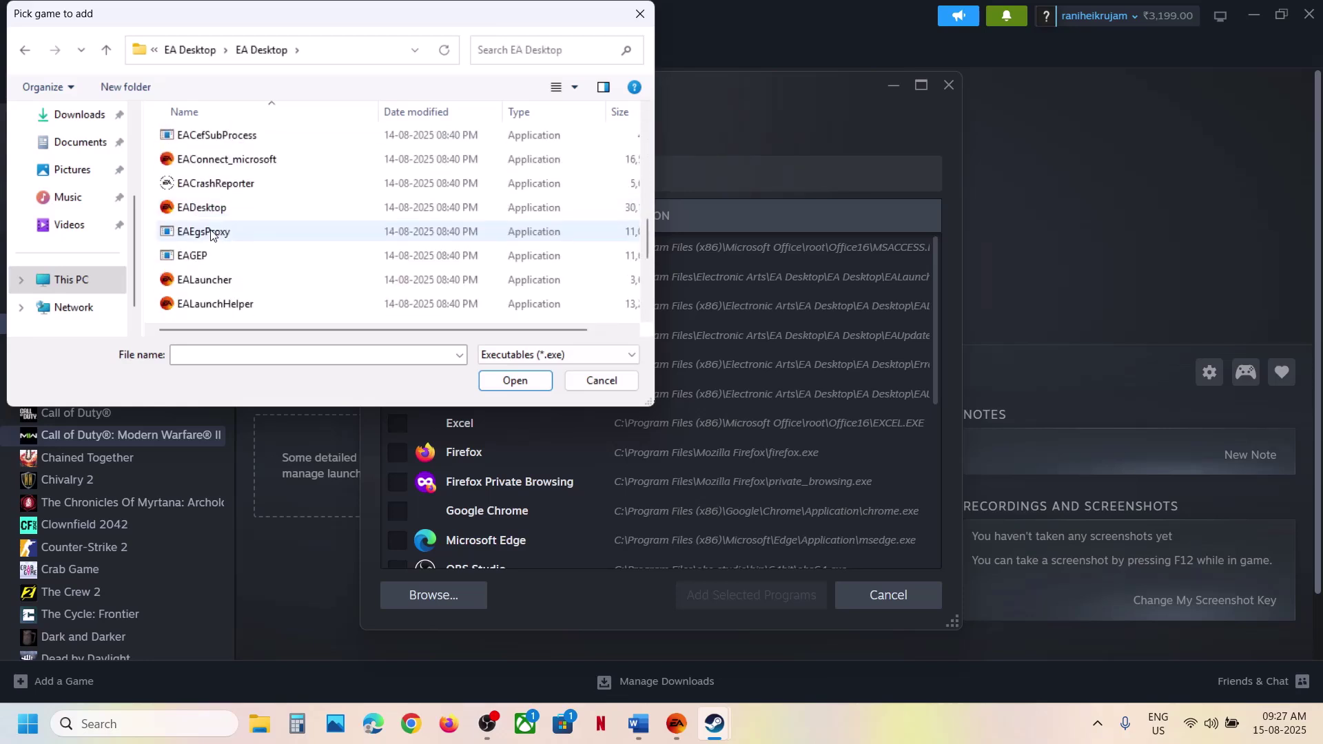
# - Add EADesktop to the Steam library and select its library entry
pyautogui.click(204, 207)
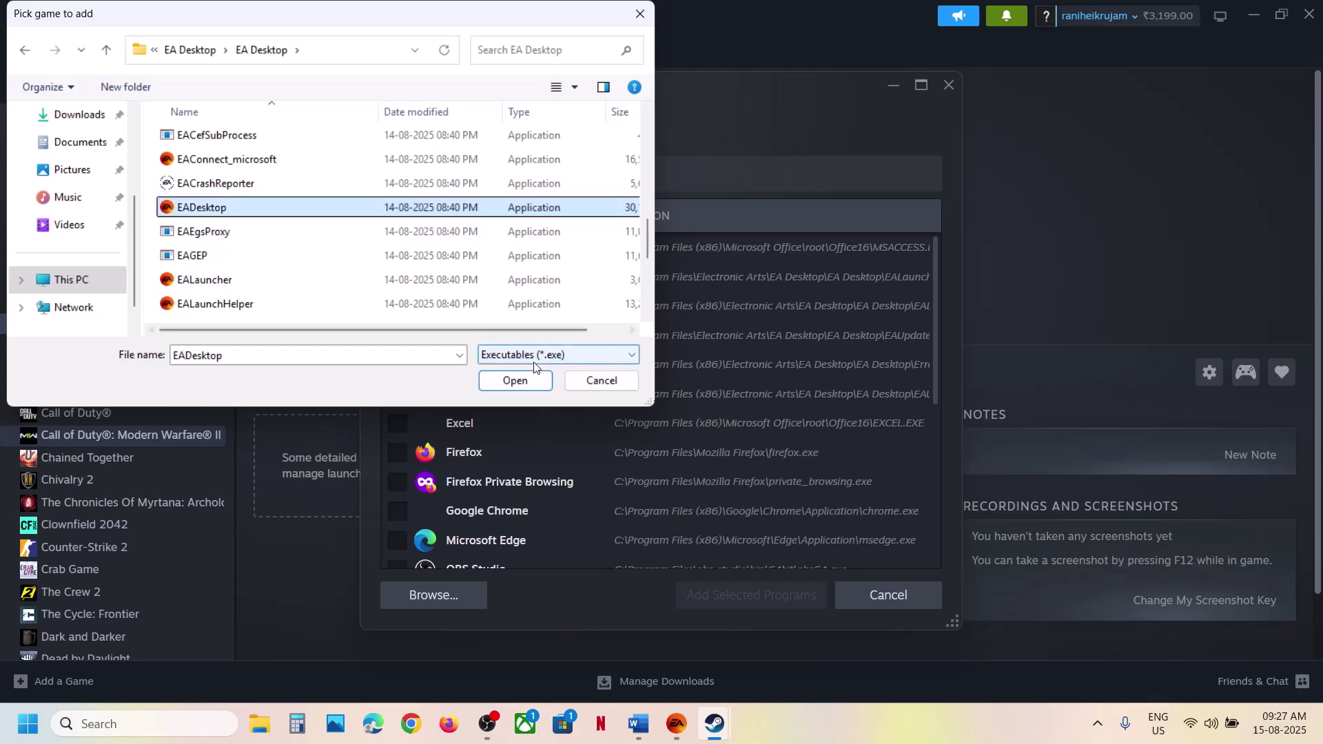
pyautogui.click(526, 380)
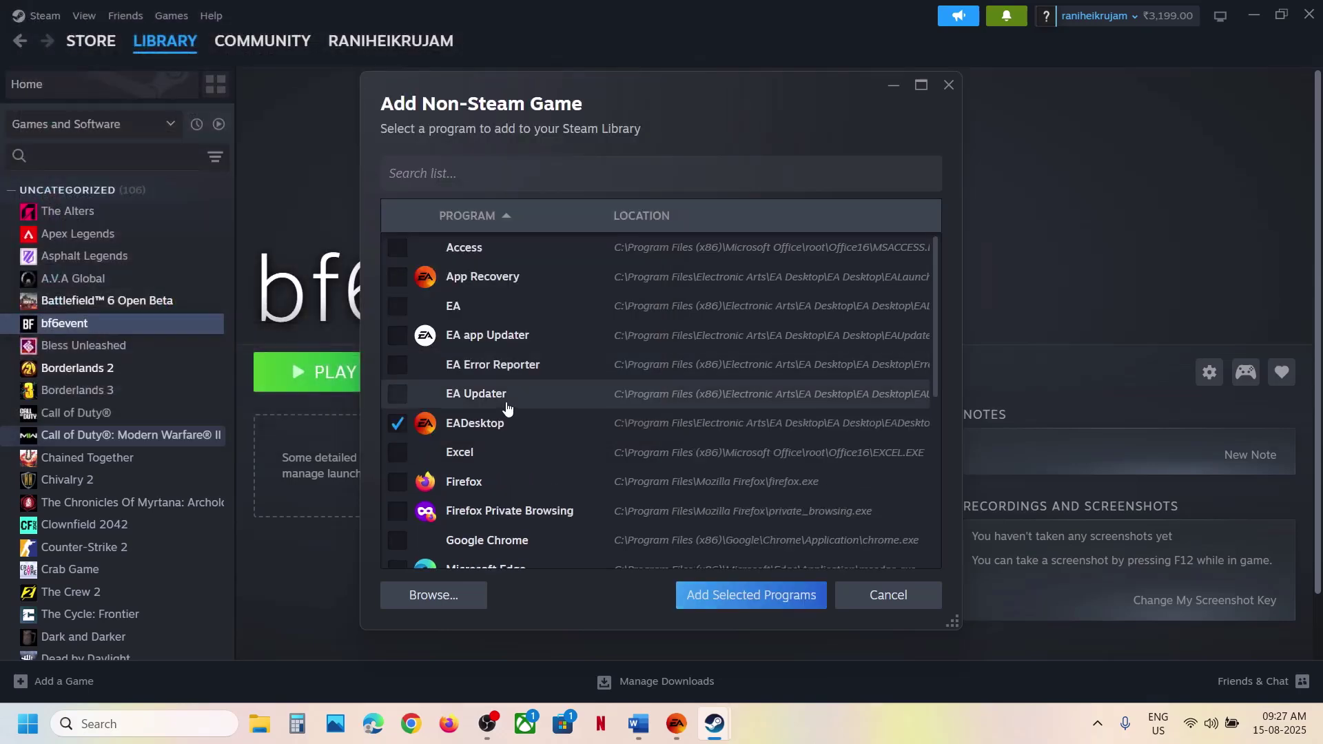
pyautogui.click(727, 592)
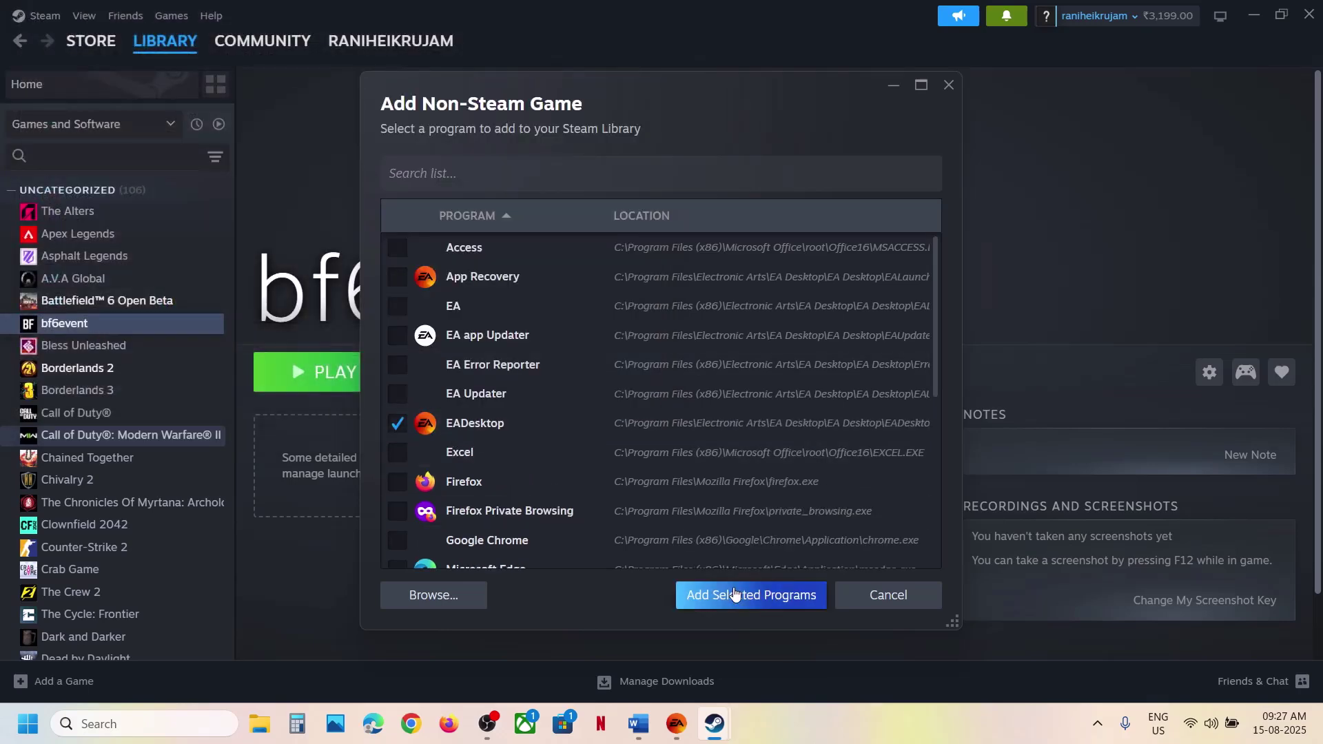
pyautogui.scroll(-5, 91, 414)
pyautogui.scroll(-3, 90, 411)
pyautogui.click(89, 429)
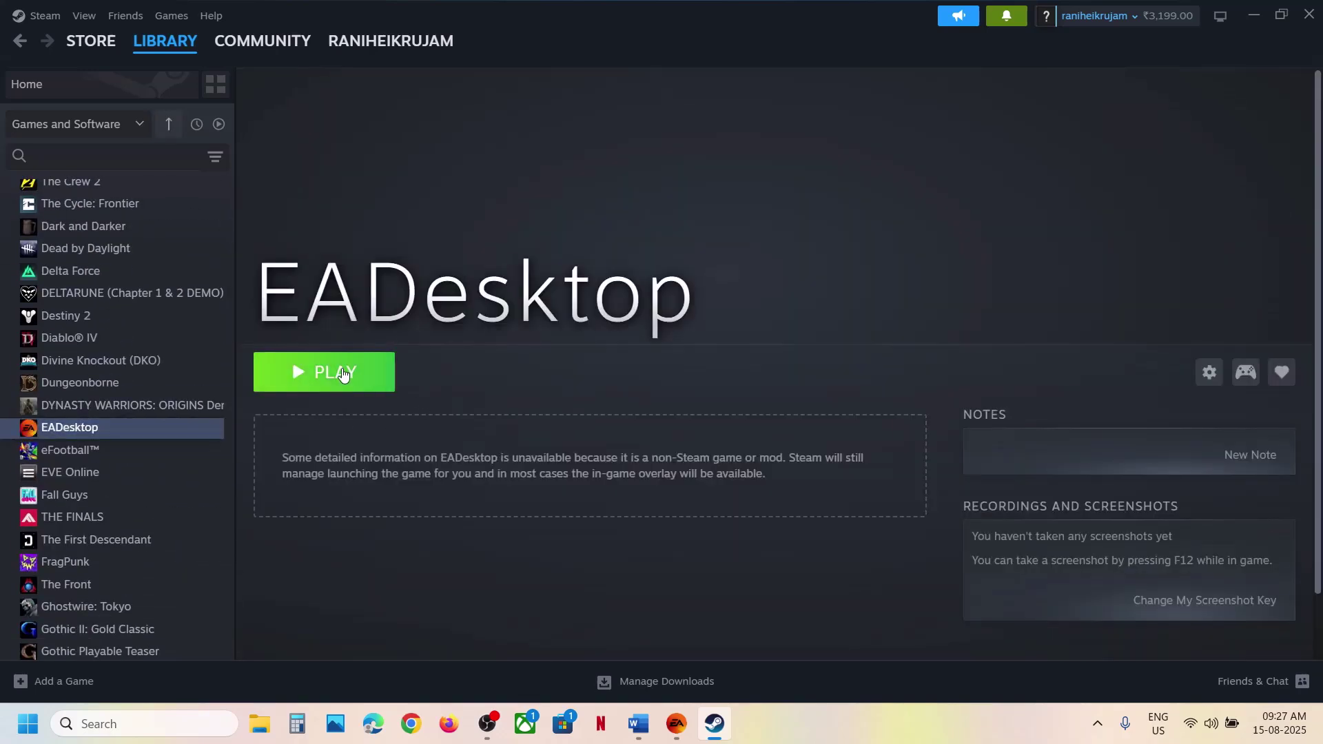
# - Bring the EA app window forward, then the instructions document
pyautogui.click(677, 735)
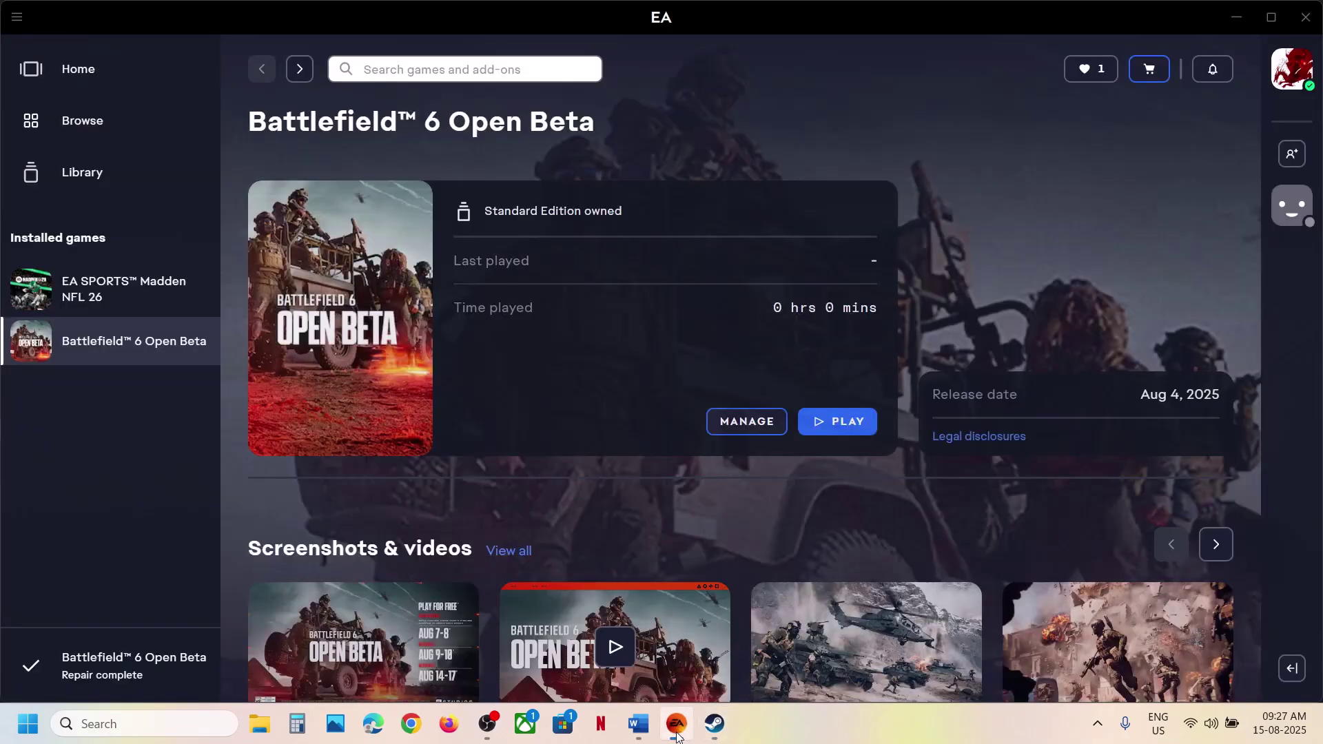
pyautogui.click(677, 734)
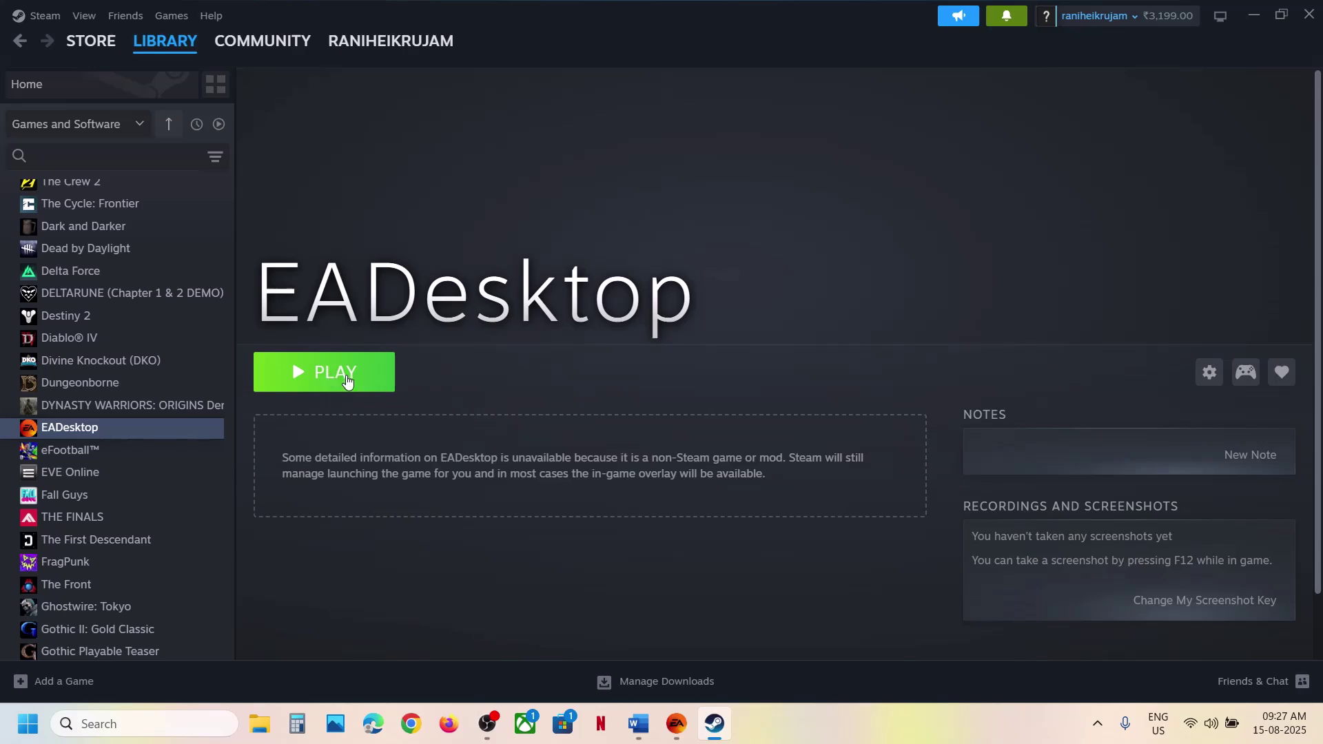
pyautogui.click(684, 713)
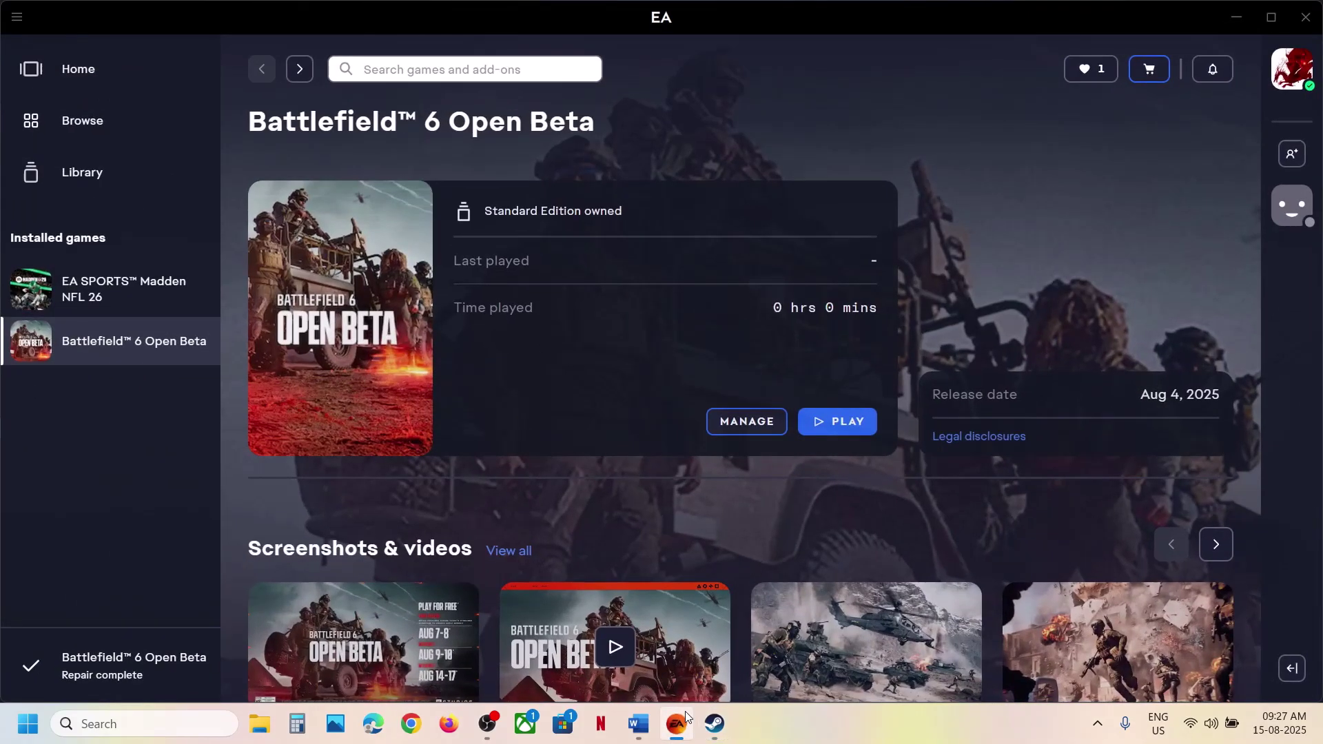
pyautogui.click(647, 726)
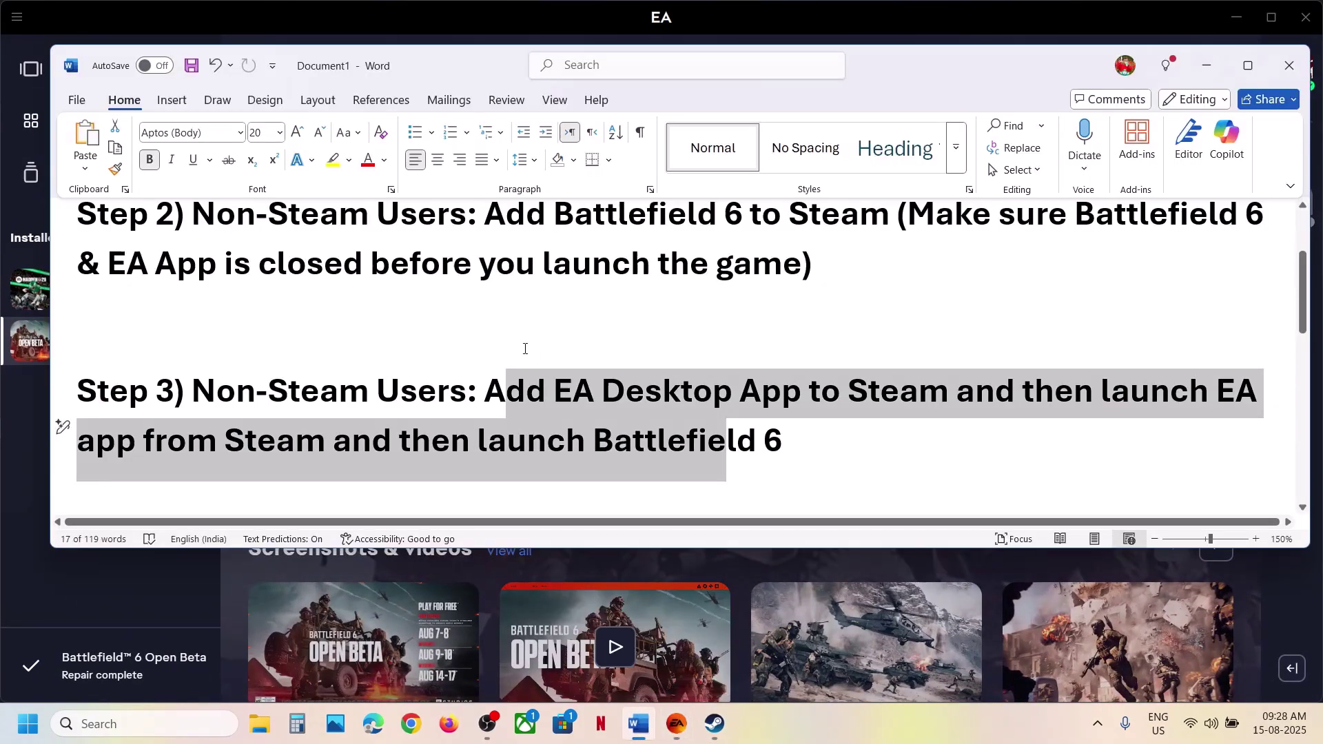
# - Read the Step 4 Big Picture mode instruction in Word, then return to Steam
pyautogui.scroll(-3, 525, 349)
pyautogui.moveTo(317, 366); pyautogui.dragTo(728, 387)
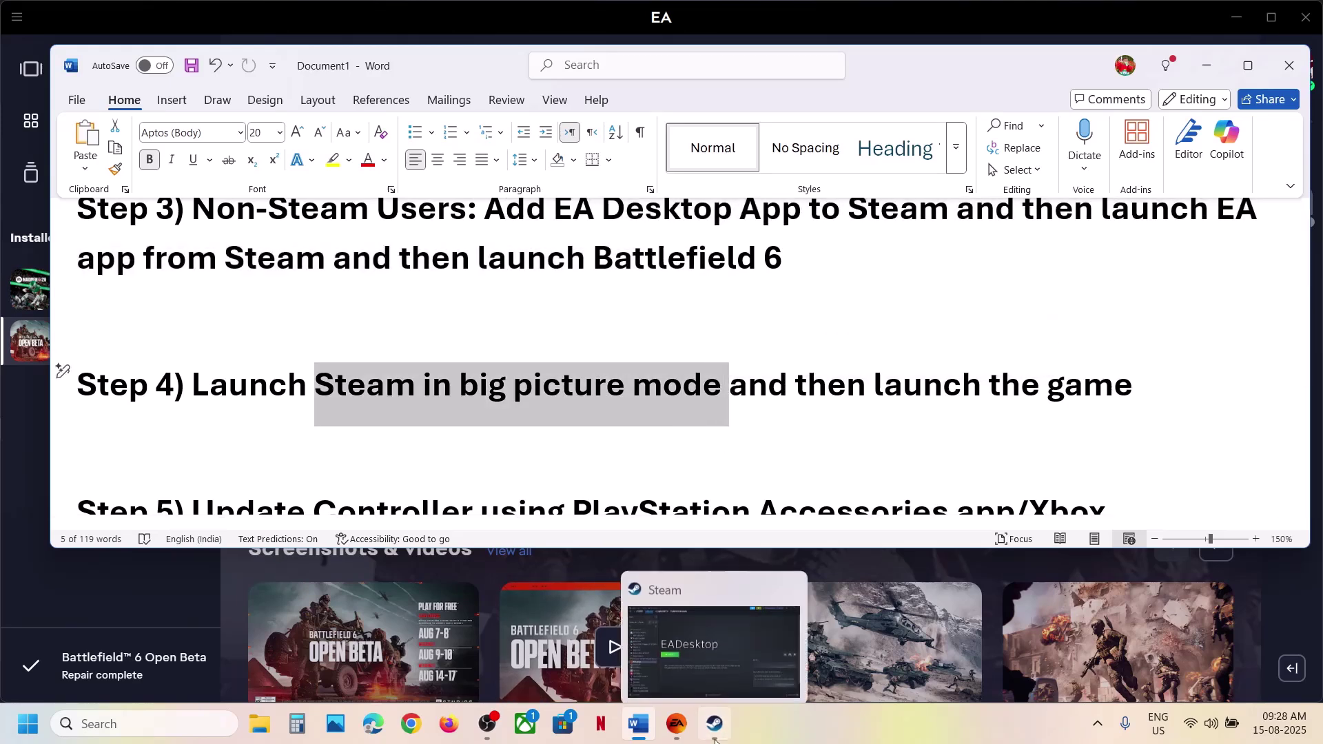
pyautogui.click(713, 722)
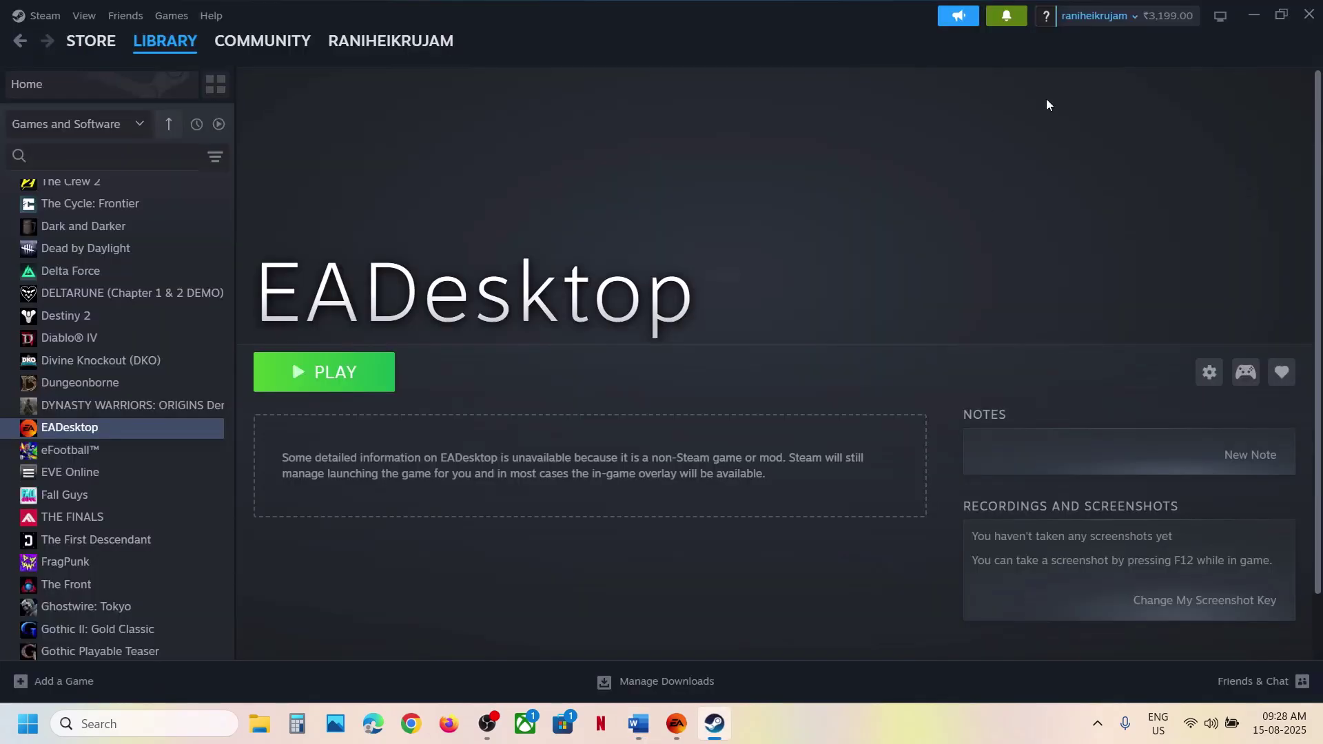
# - Enter Big Picture mode, skip the welcome tips and open Battlefield 6 Open Beta's page
pyautogui.click(1221, 17)
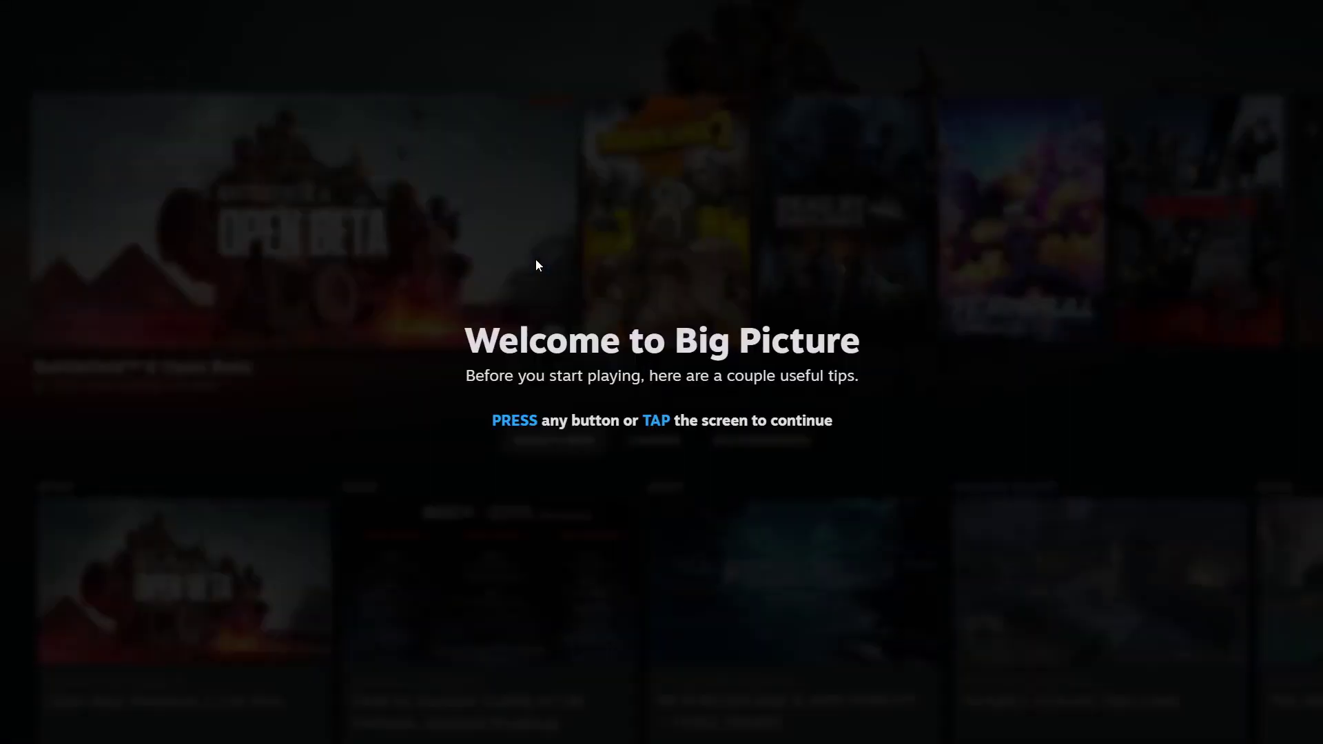
pyautogui.click(538, 252)
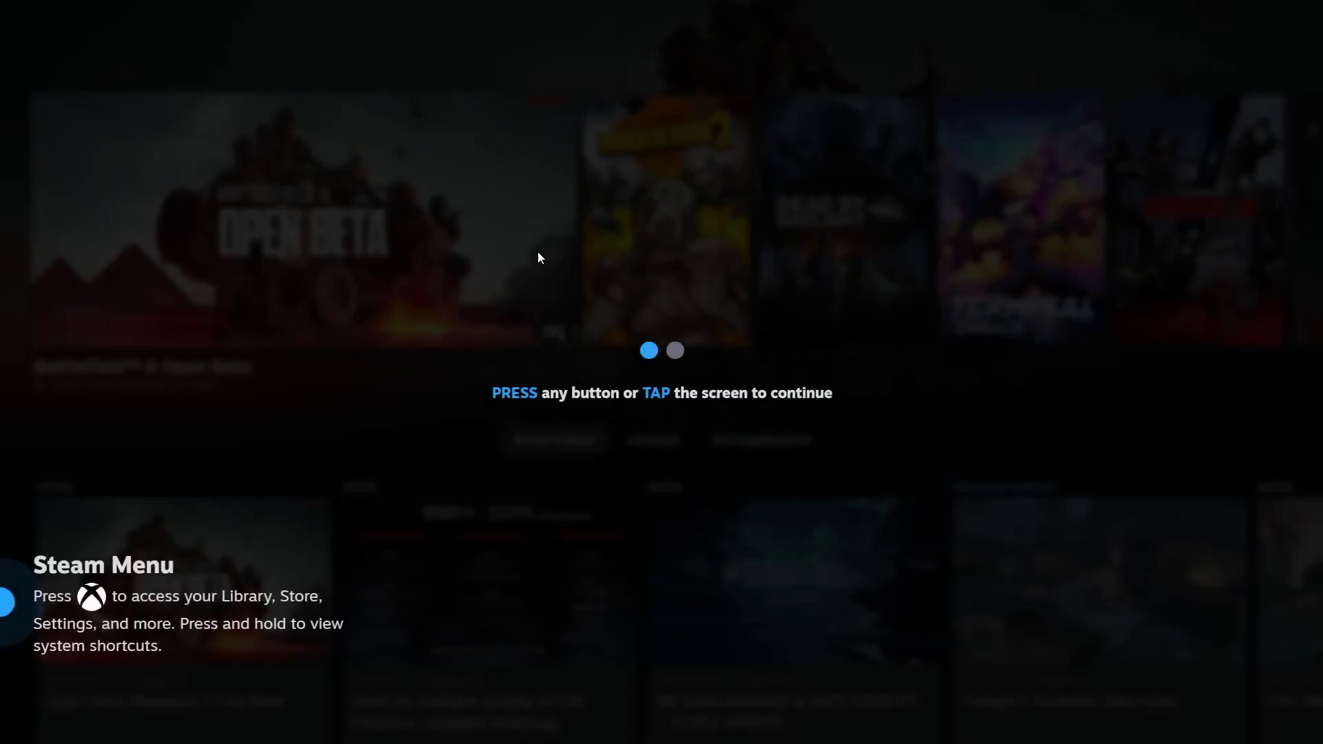
pyautogui.click(517, 268)
pyautogui.click(516, 269)
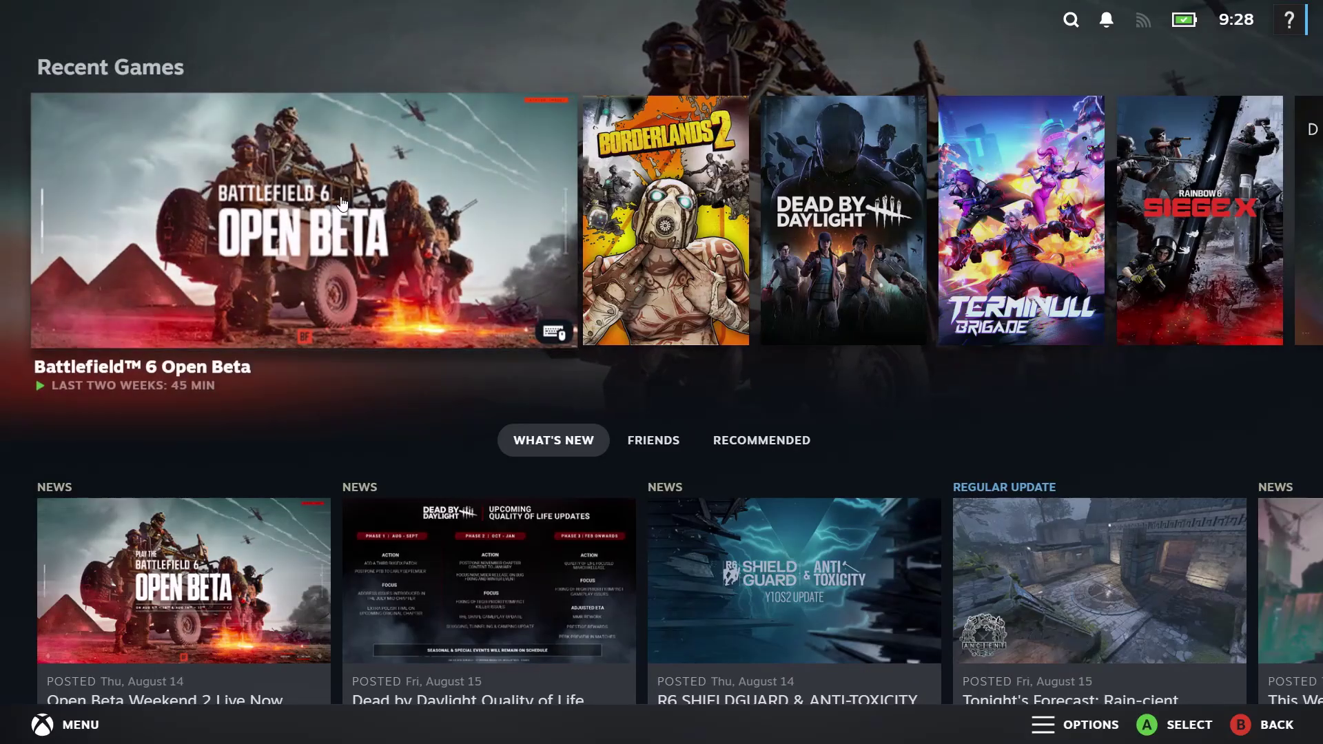
pyautogui.click(339, 217)
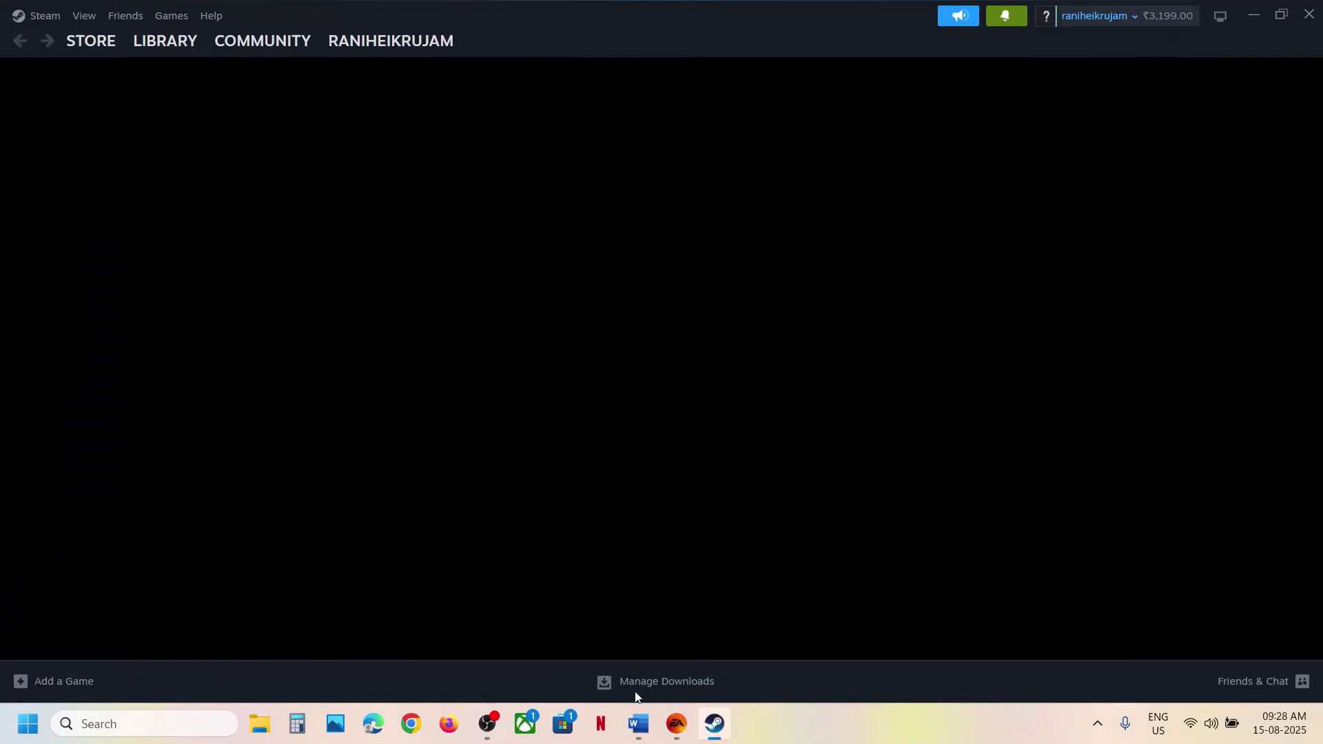
pyautogui.click(638, 723)
pyautogui.scroll(-3, 468, 352)
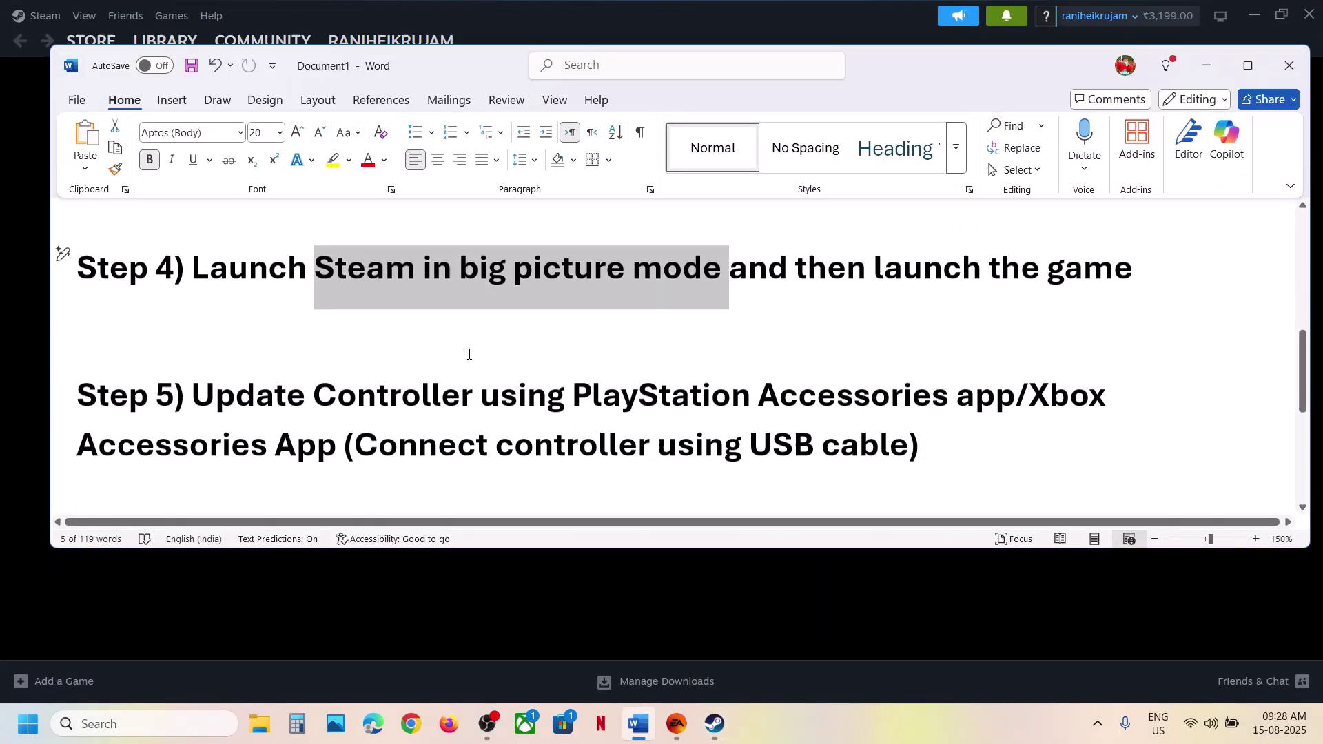
# - Search Microsoft Store for 'box acc', install Xbox Accessories and open it
pyautogui.moveTo(210, 404); pyautogui.dragTo(331, 437)
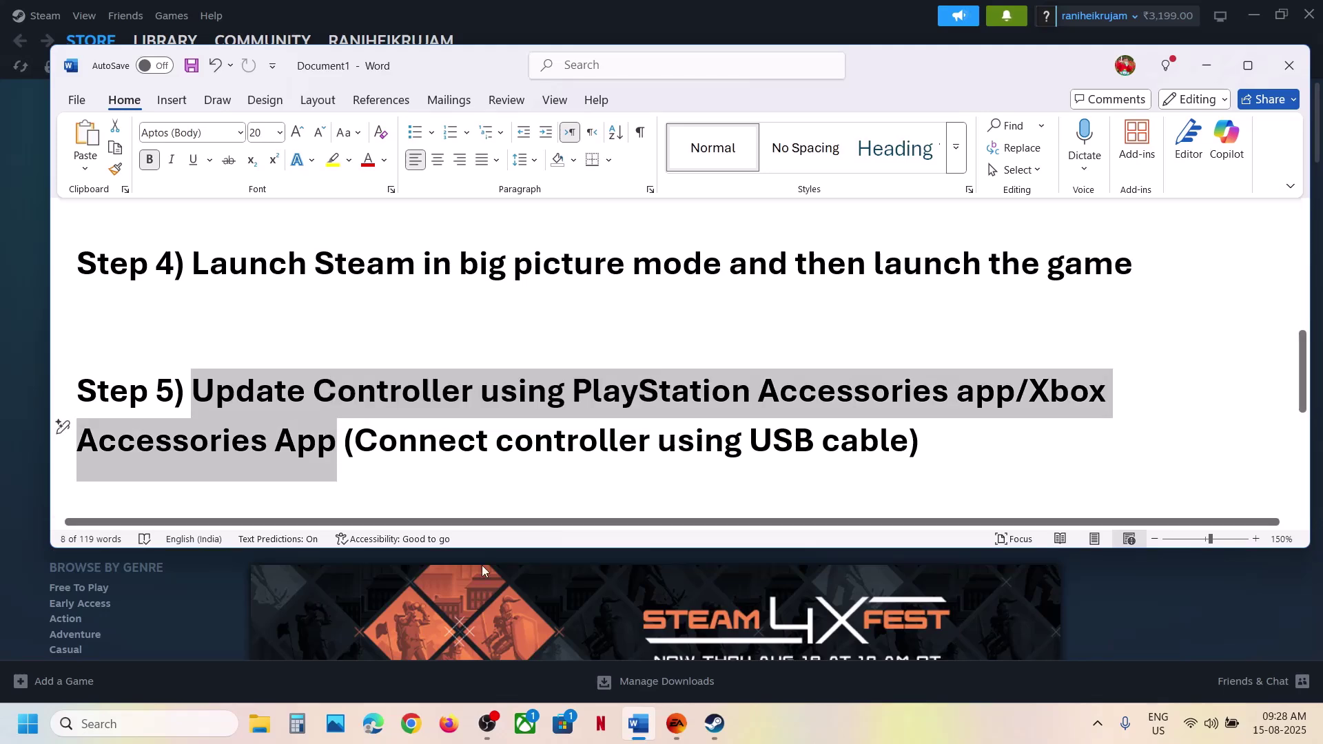
pyautogui.click(562, 723)
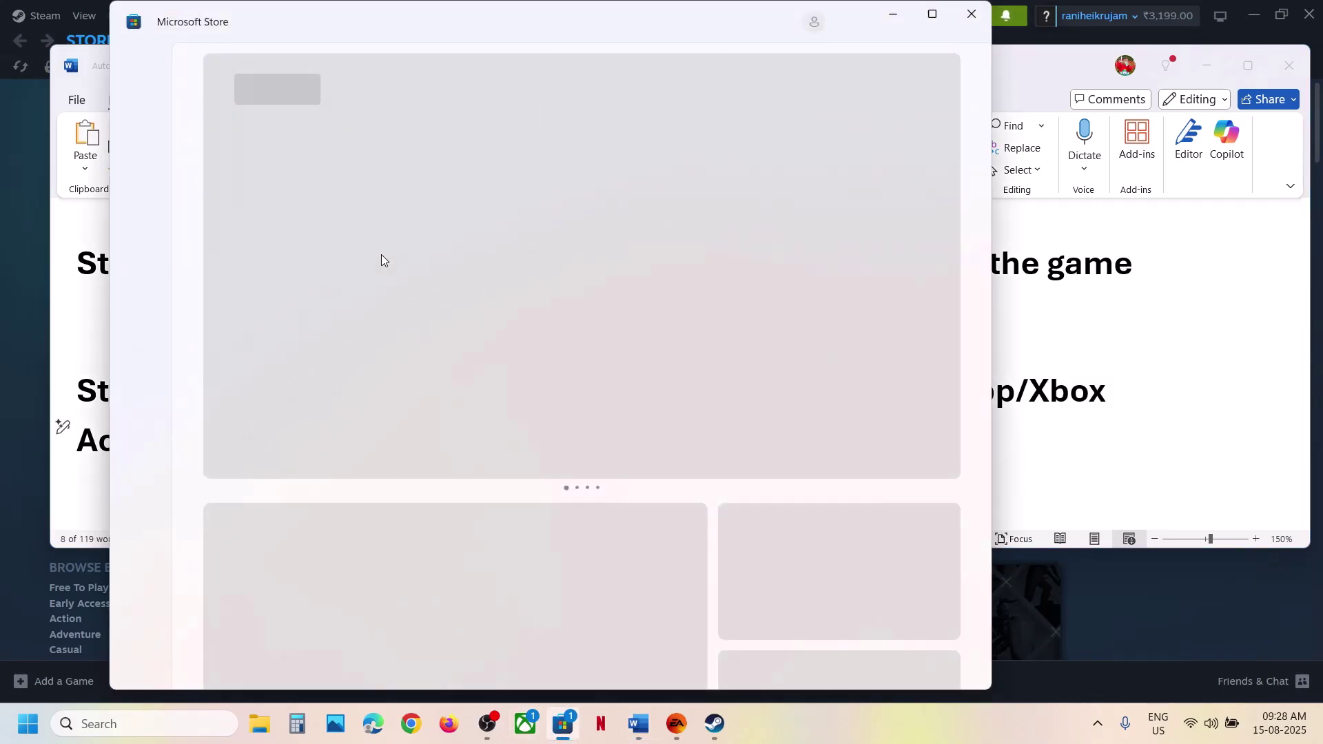
pyautogui.click(919, 16)
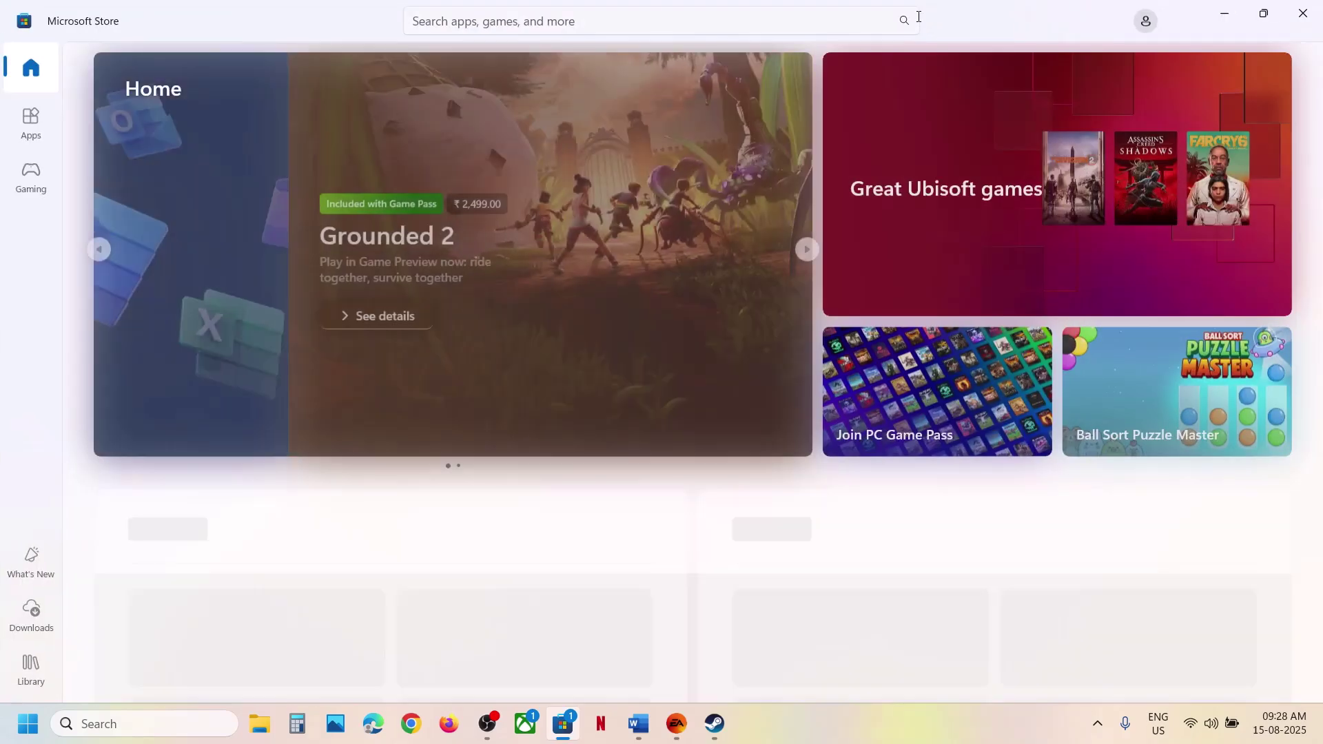
pyautogui.write('bo')
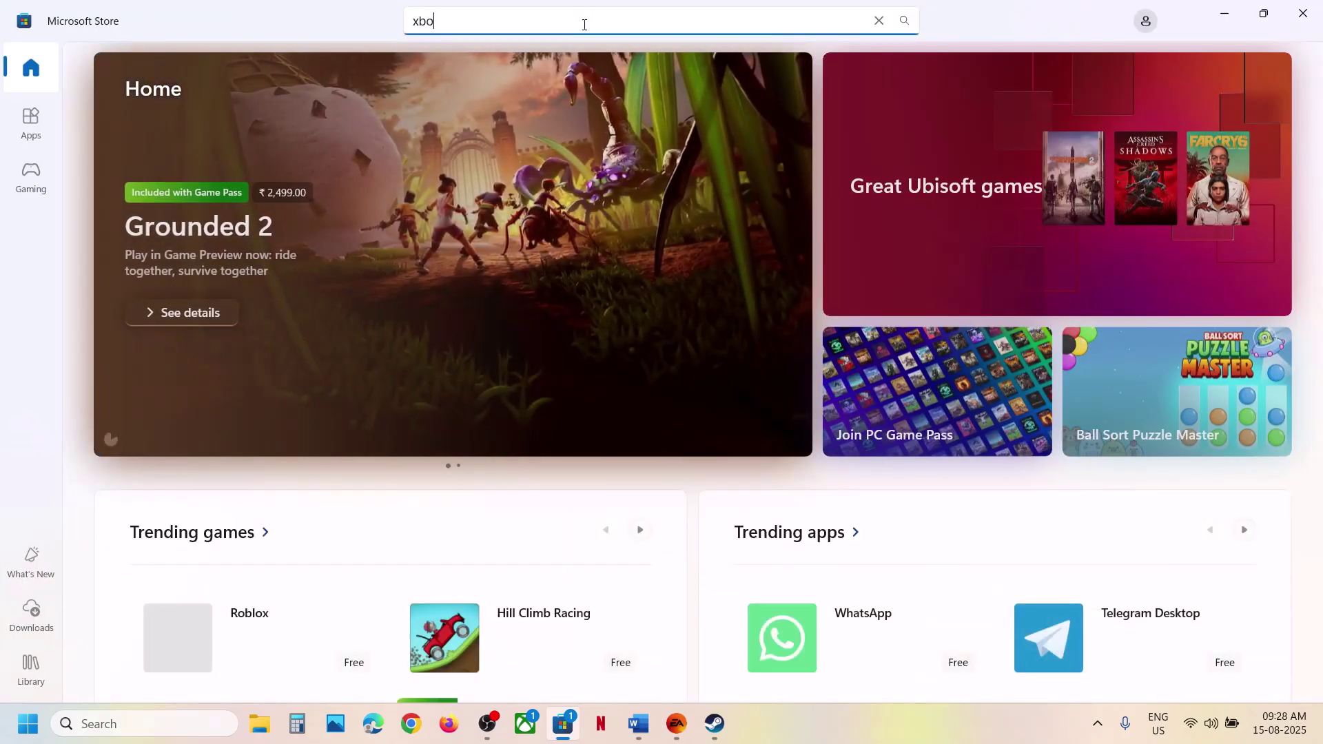
pyautogui.write('x acc')
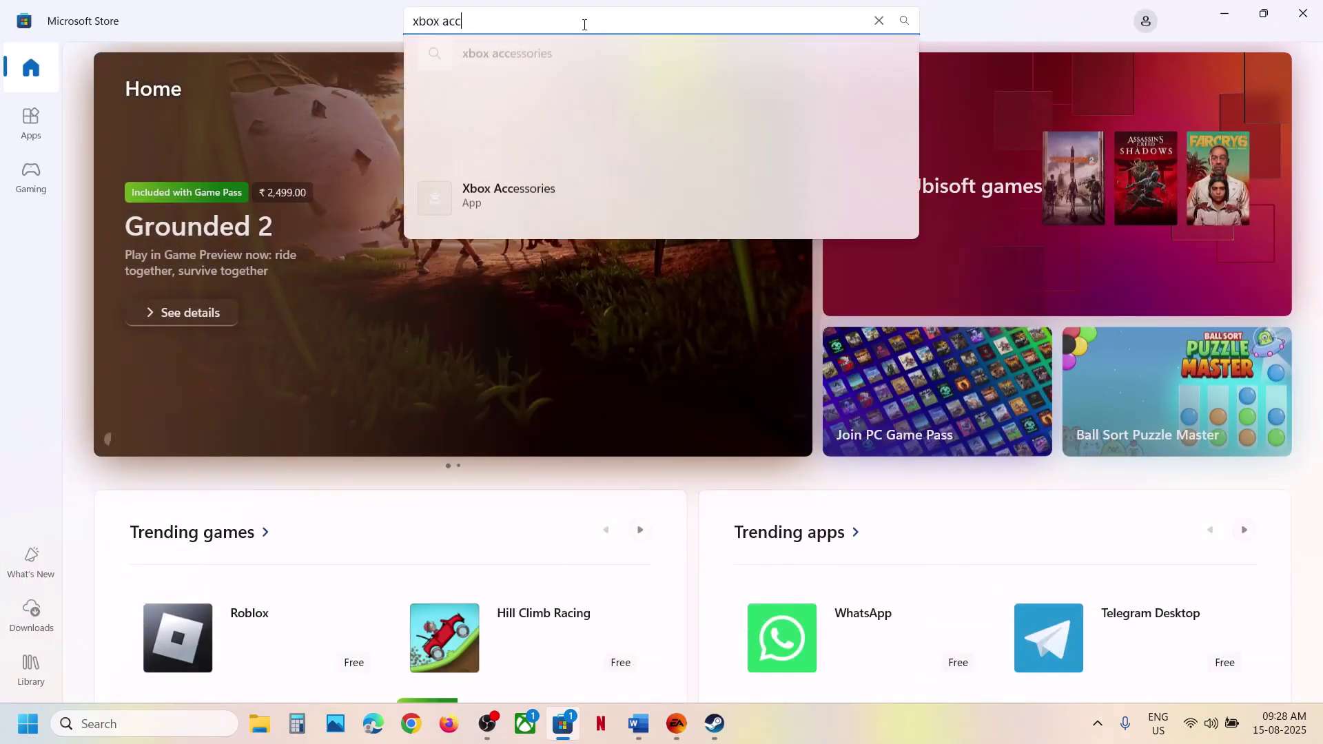
pyautogui.click(520, 111)
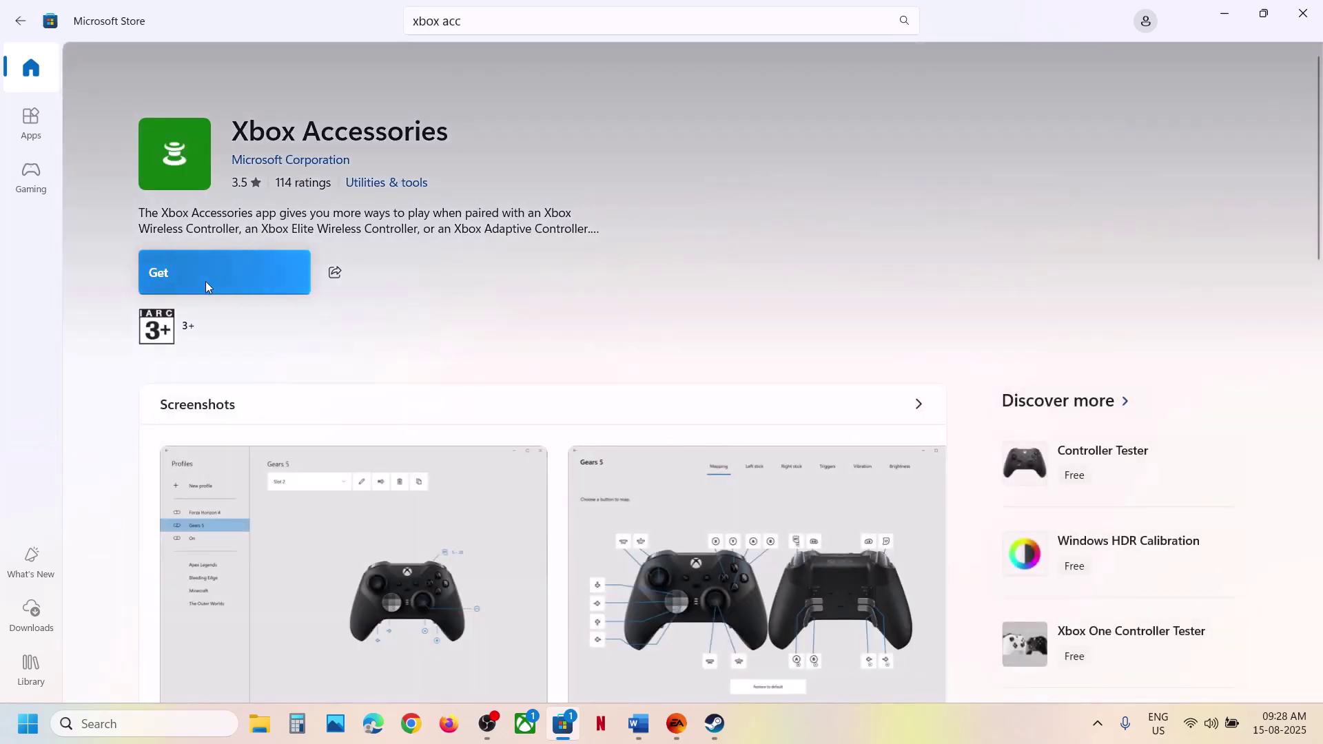
pyautogui.click(205, 281)
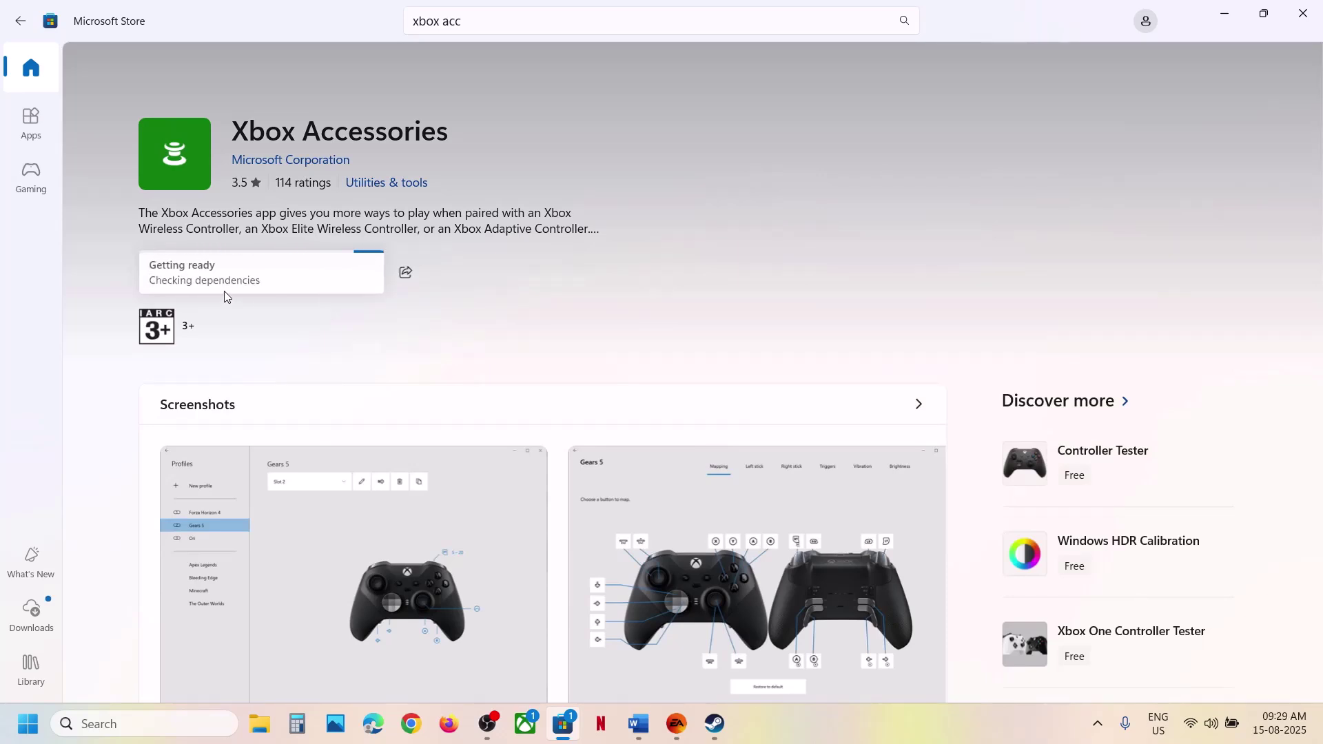
pyautogui.click(218, 263)
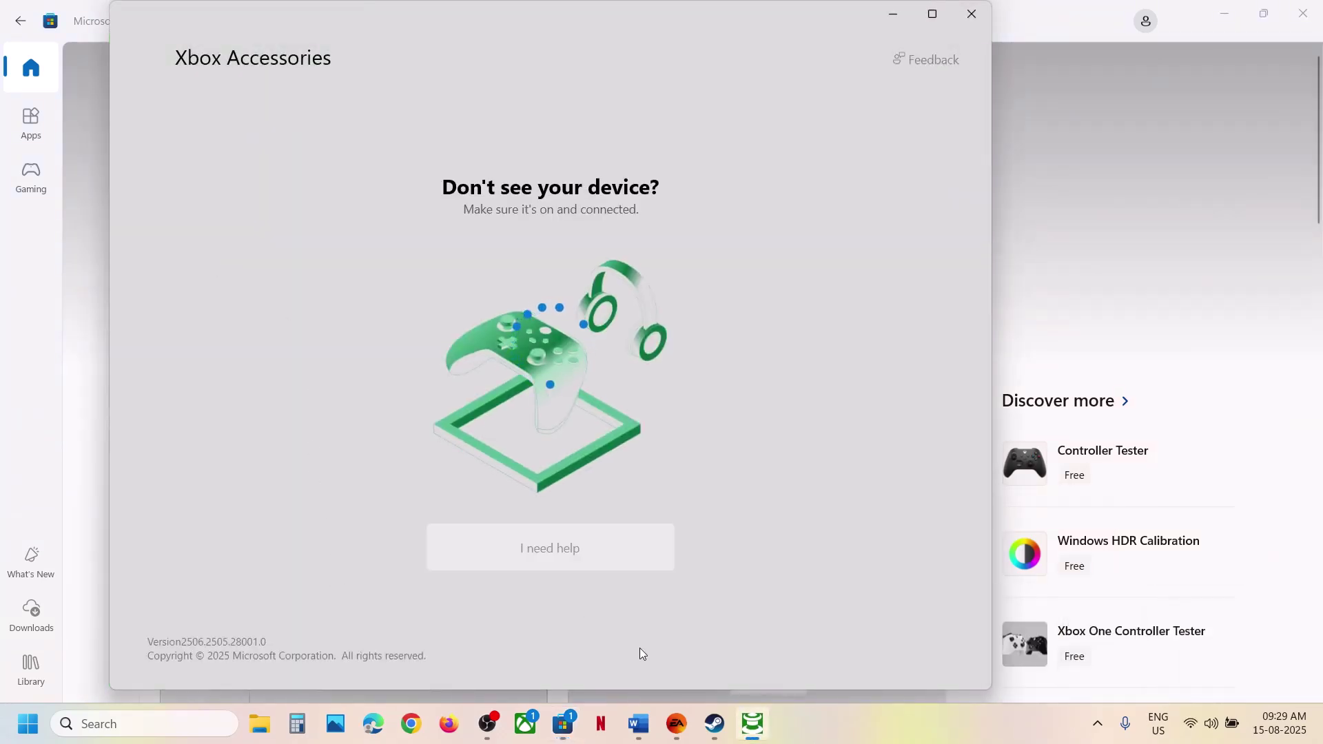
# - Open the USB-connected Xbox controller's details and begin its firmware update
pyautogui.click(639, 726)
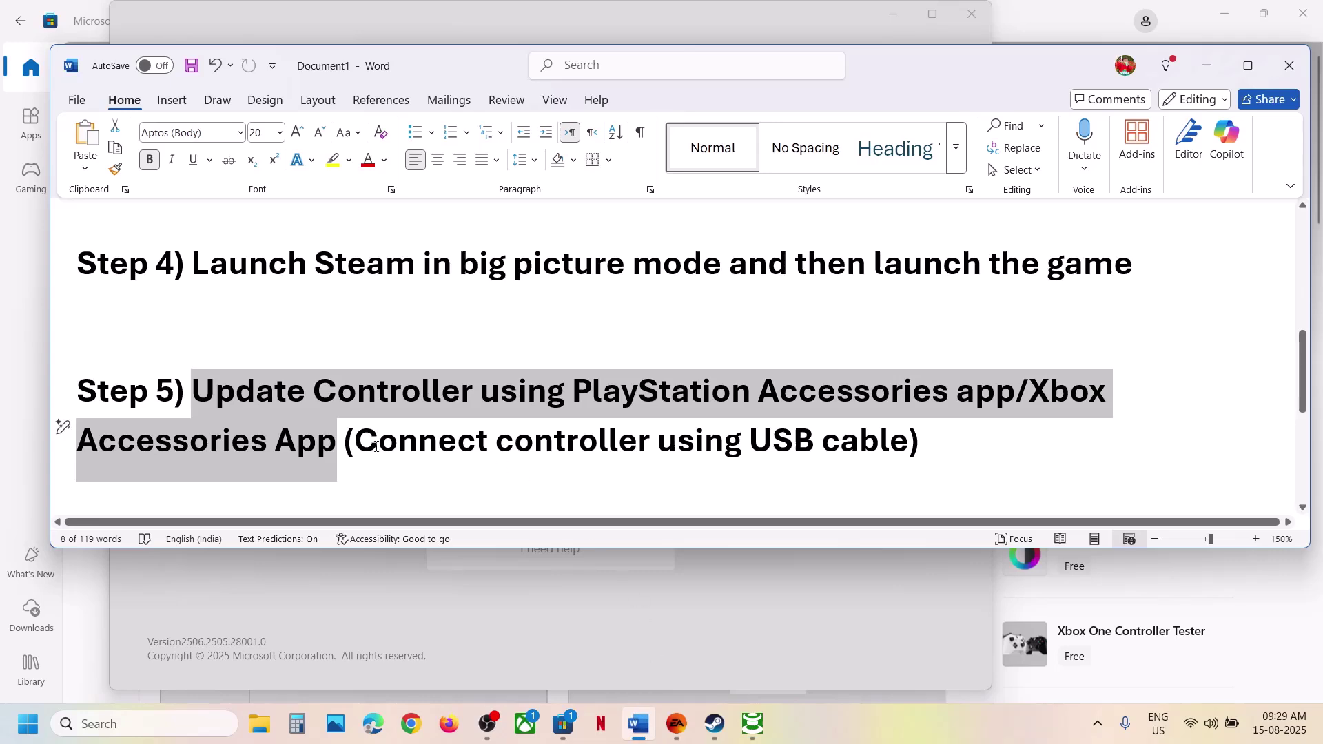
pyautogui.moveTo(367, 439); pyautogui.dragTo(909, 444)
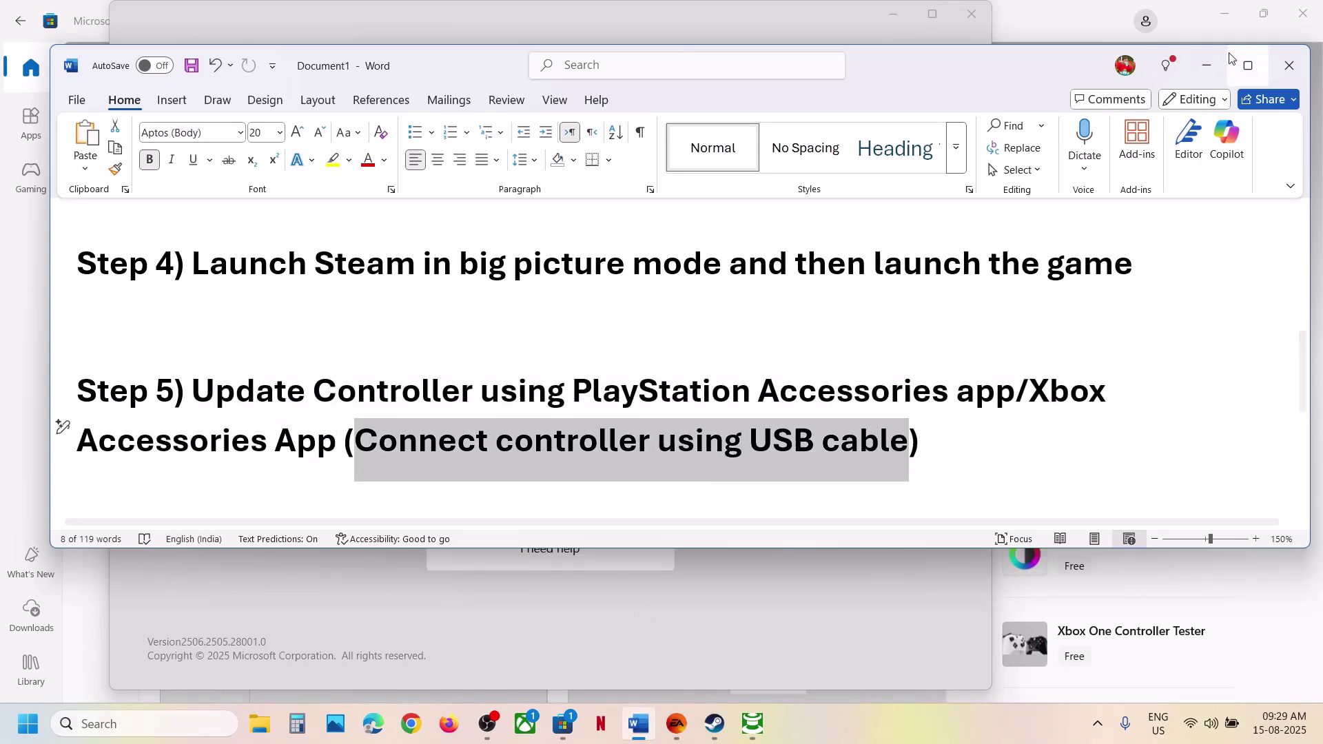
pyautogui.click(1207, 67)
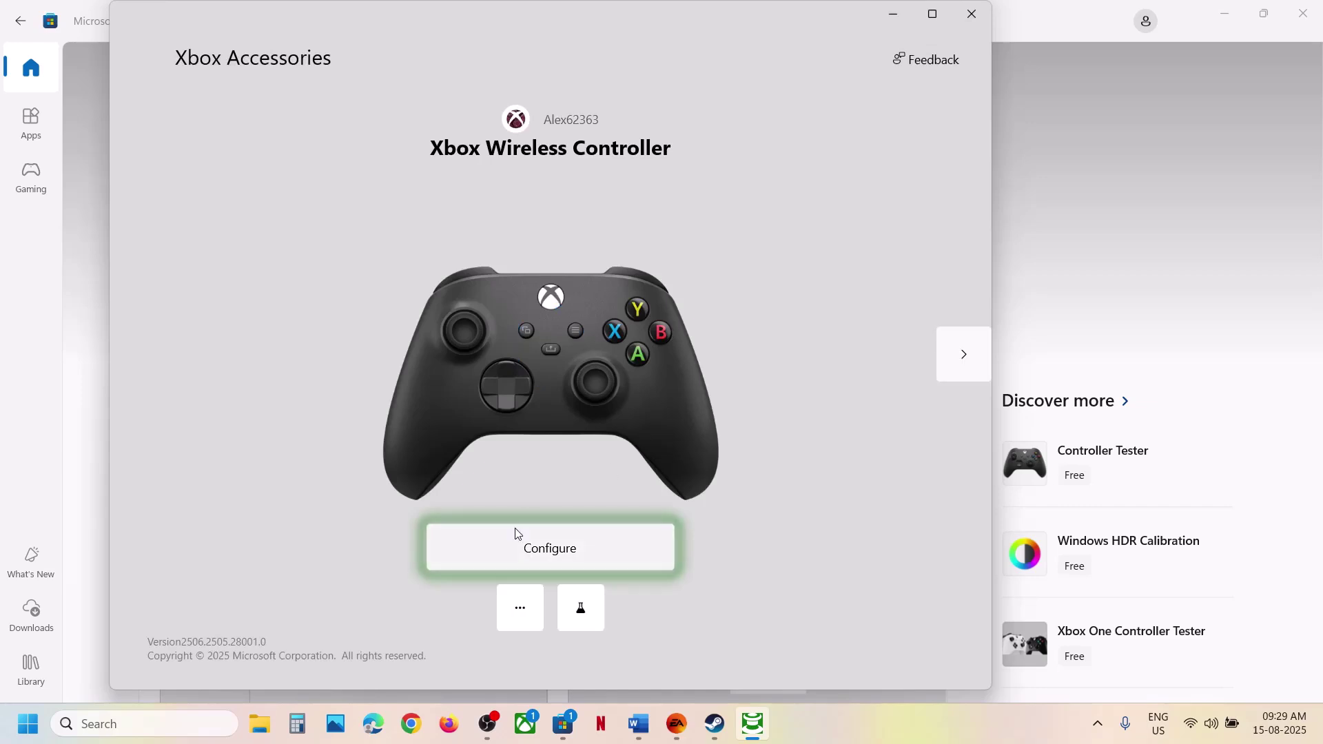
pyautogui.click(521, 609)
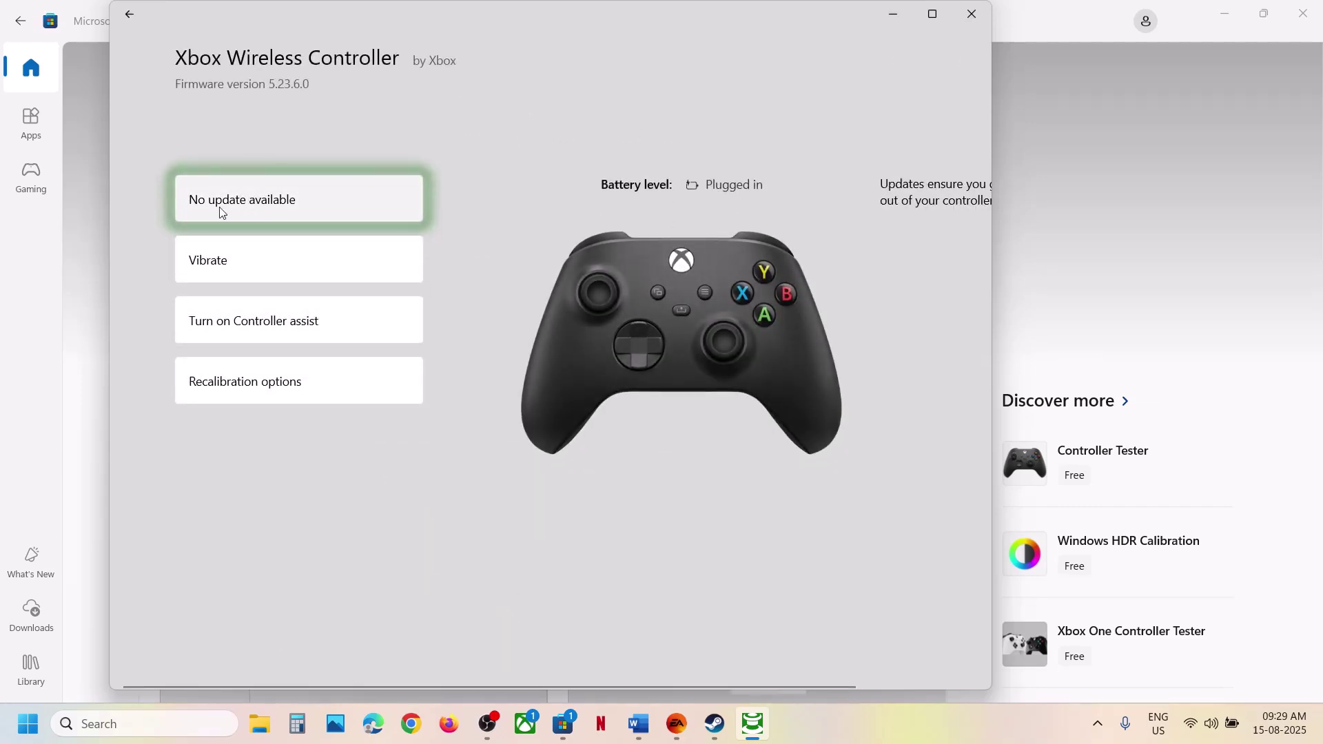
pyautogui.click(256, 210)
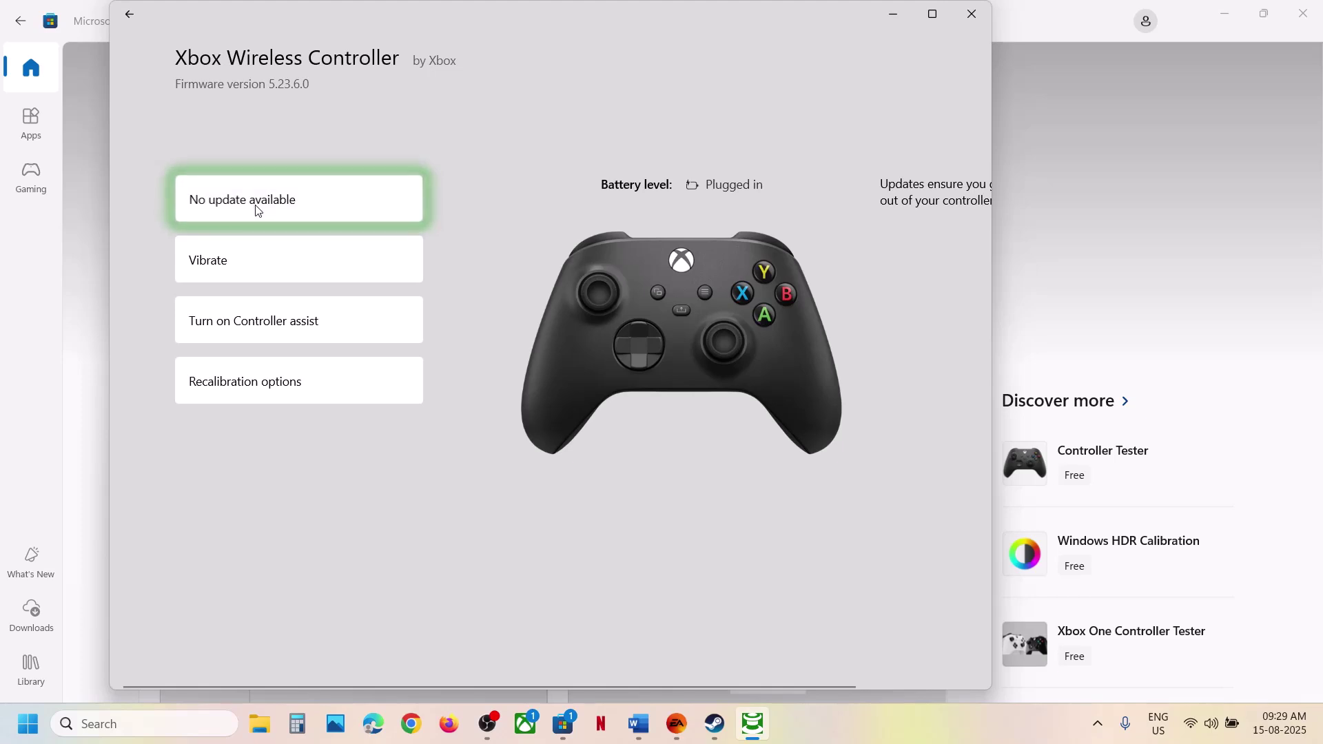
pyautogui.click(286, 547)
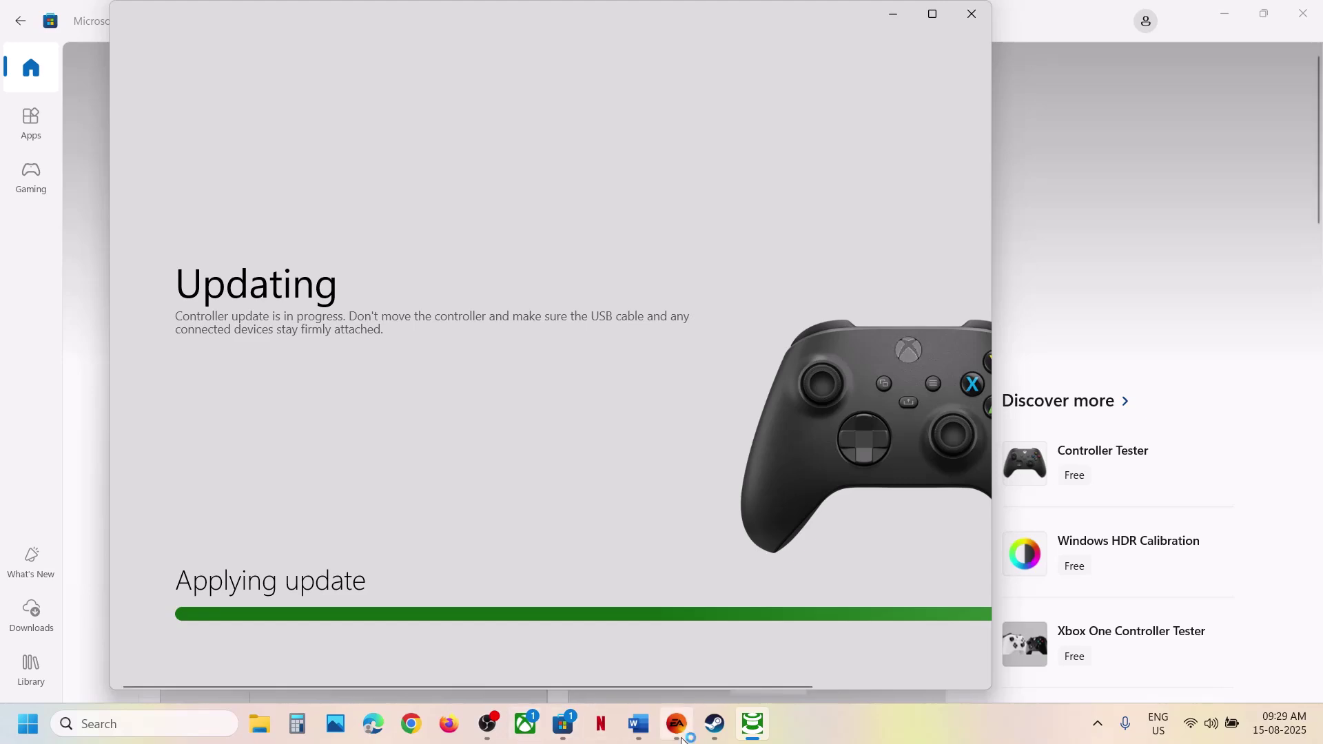
# - Copy 'PlayStation Accessories app' from the notes and paste it into Chrome
pyautogui.click(646, 733)
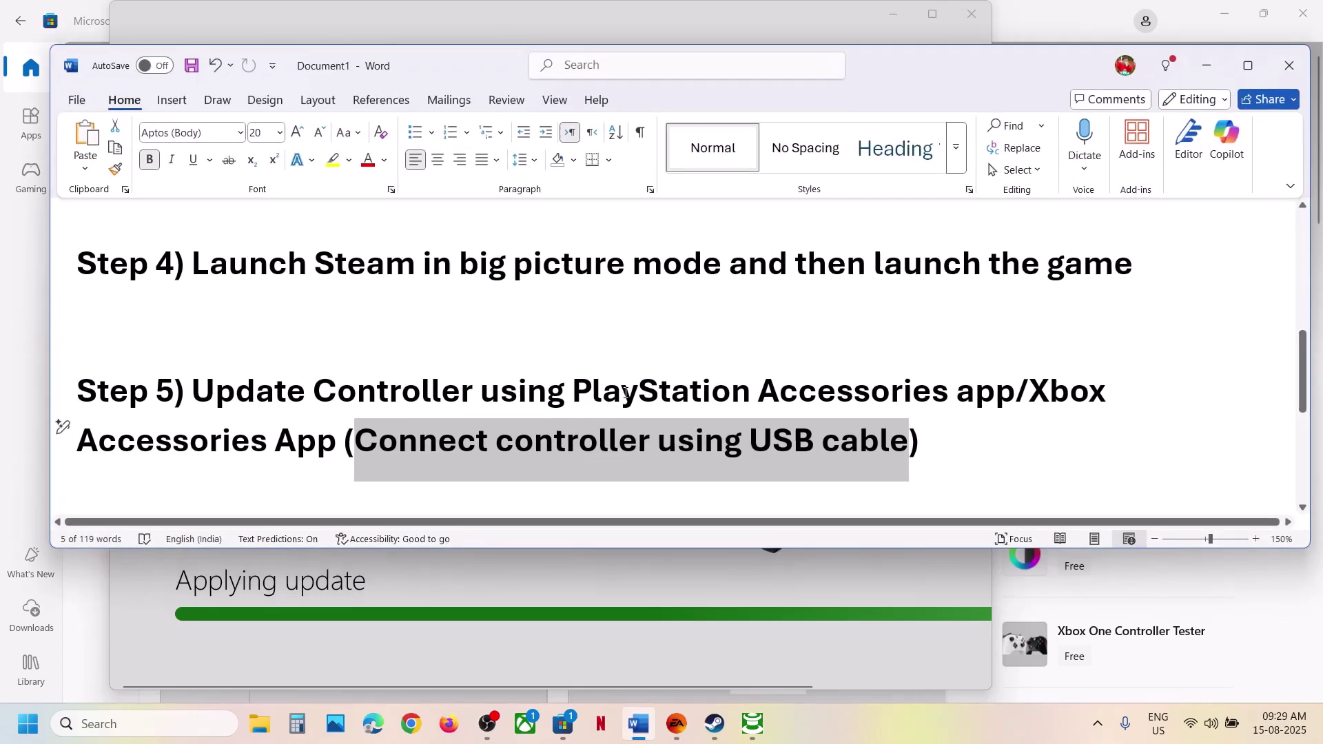
pyautogui.moveTo(583, 386); pyautogui.dragTo(984, 402)
pyautogui.hotkey('ctrl', 'c')
pyautogui.click(412, 723)
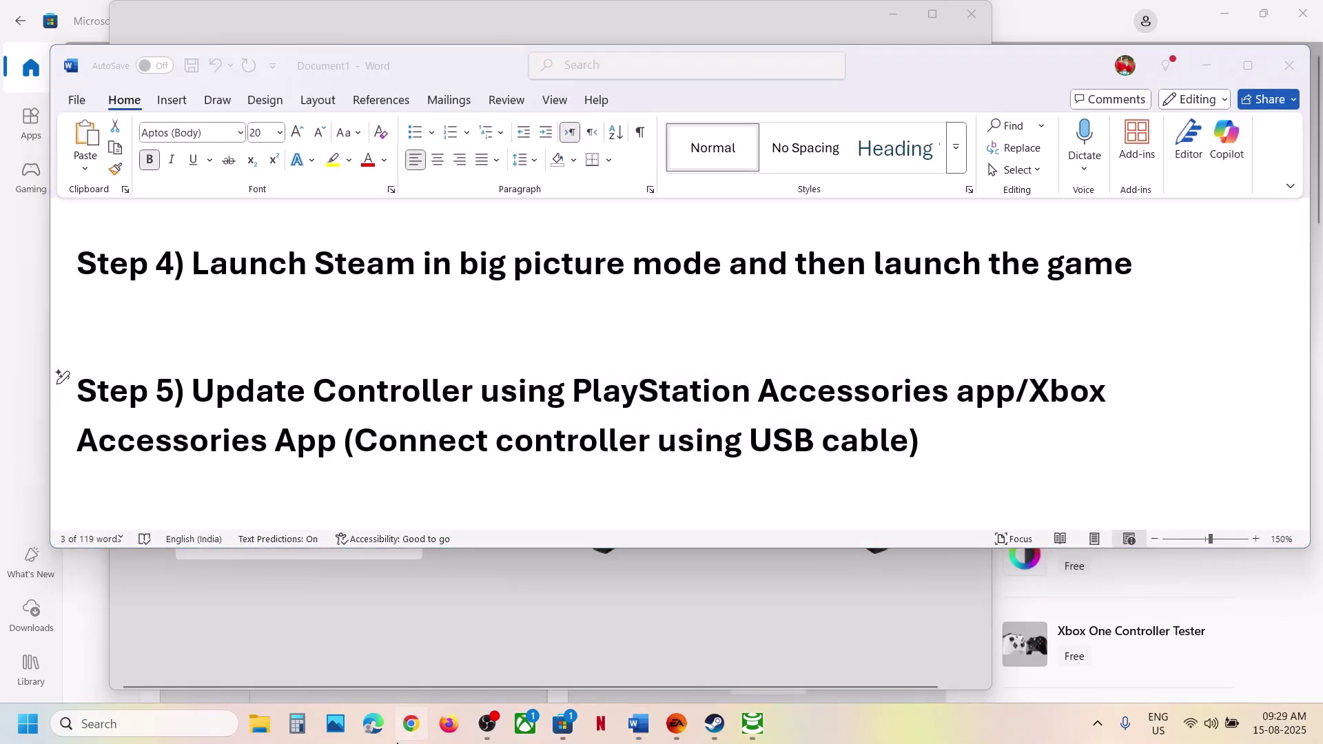
pyautogui.hotkey('ctrl', 'v')
# - Search 'PlayStation Accessories app', download the Windows installer from playstation.net and run it
pyautogui.press('Return')
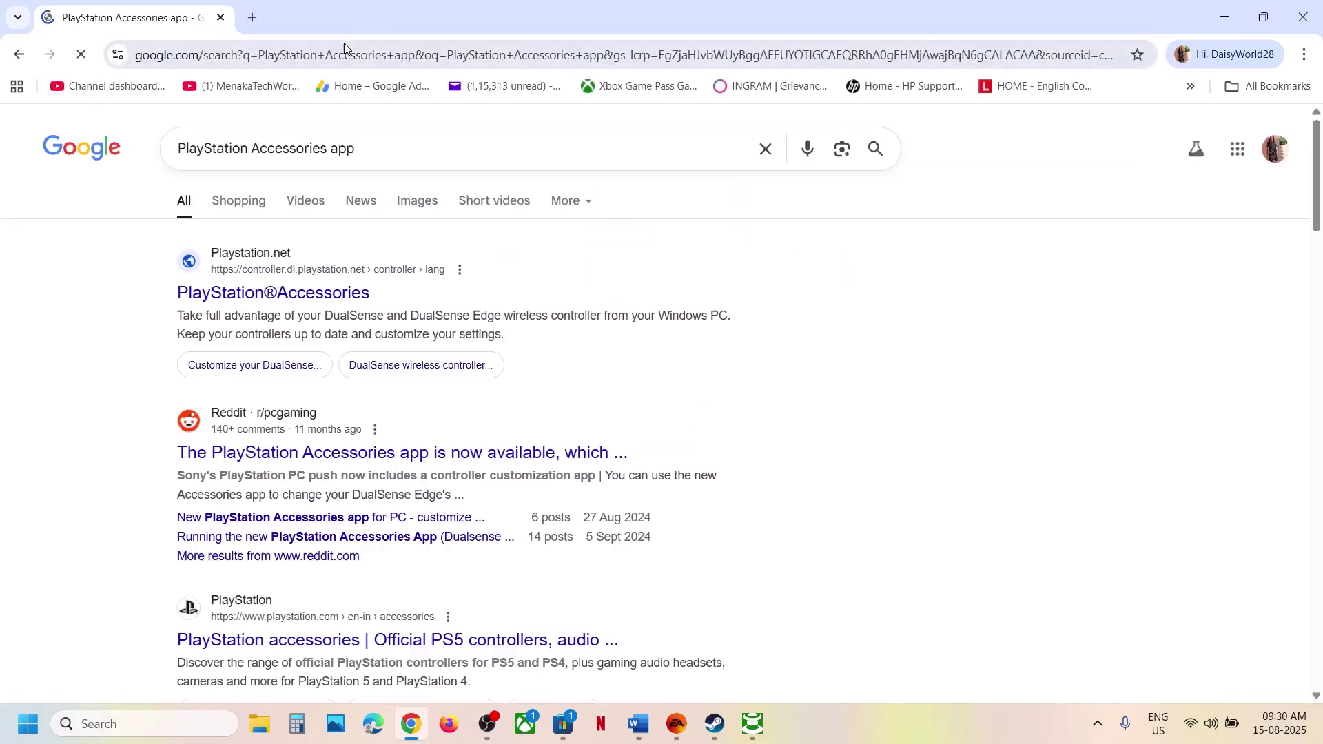
pyautogui.click(276, 295)
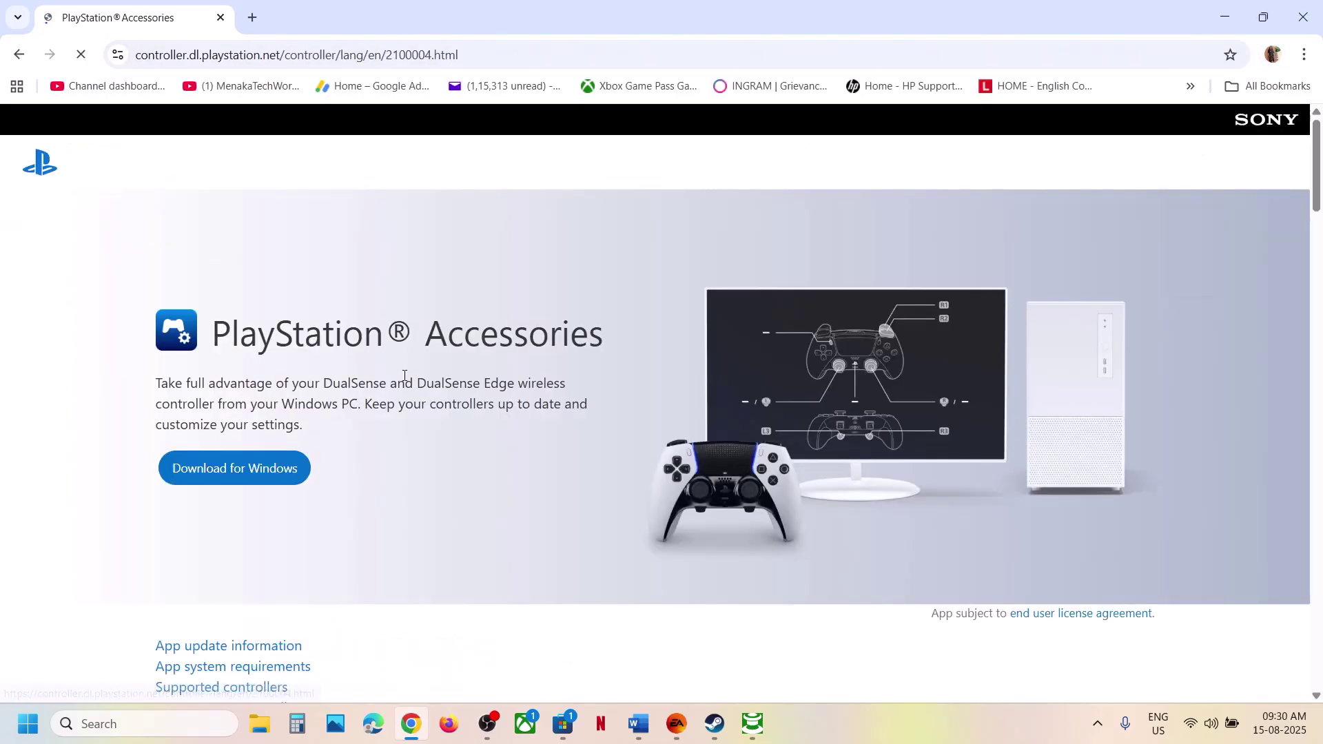
pyautogui.click(191, 480)
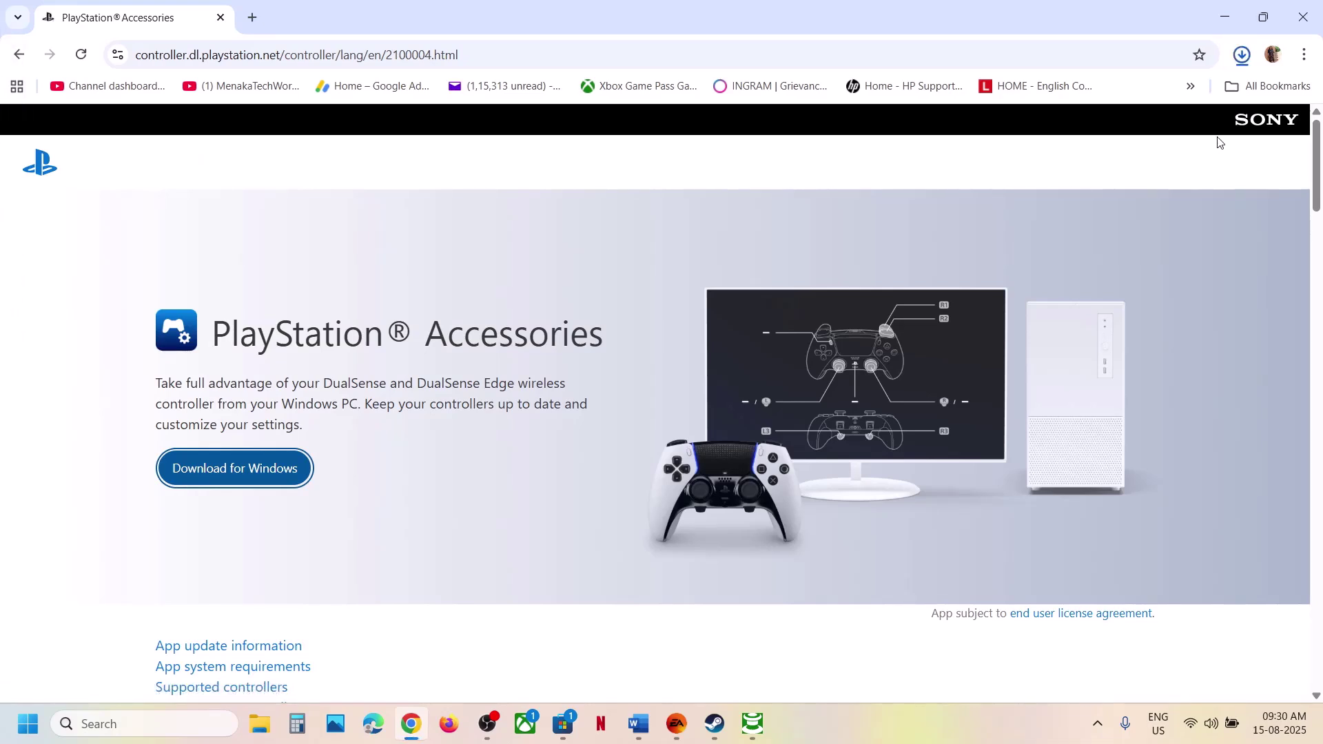
pyautogui.click(1099, 96)
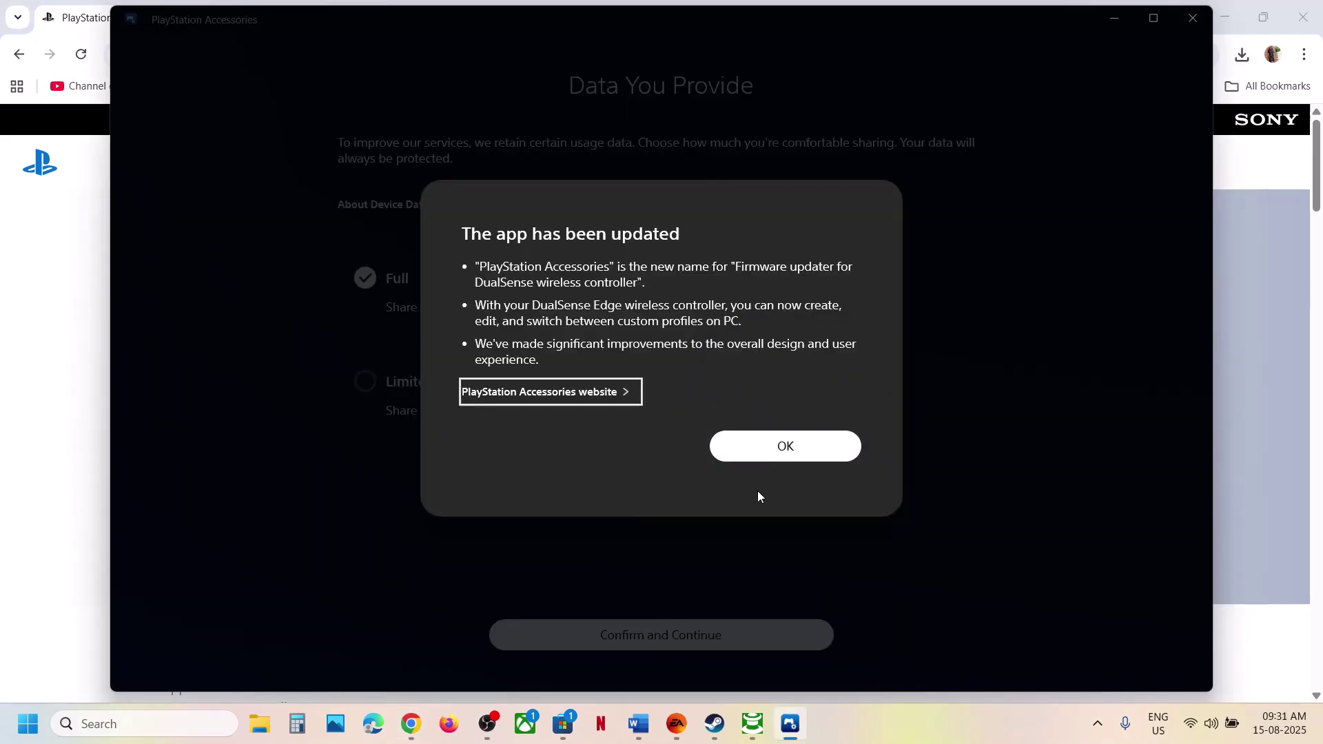
# - Dismiss the update notice, confirm Full data sharing, and check DualSense firmware A-0520
pyautogui.click(779, 457)
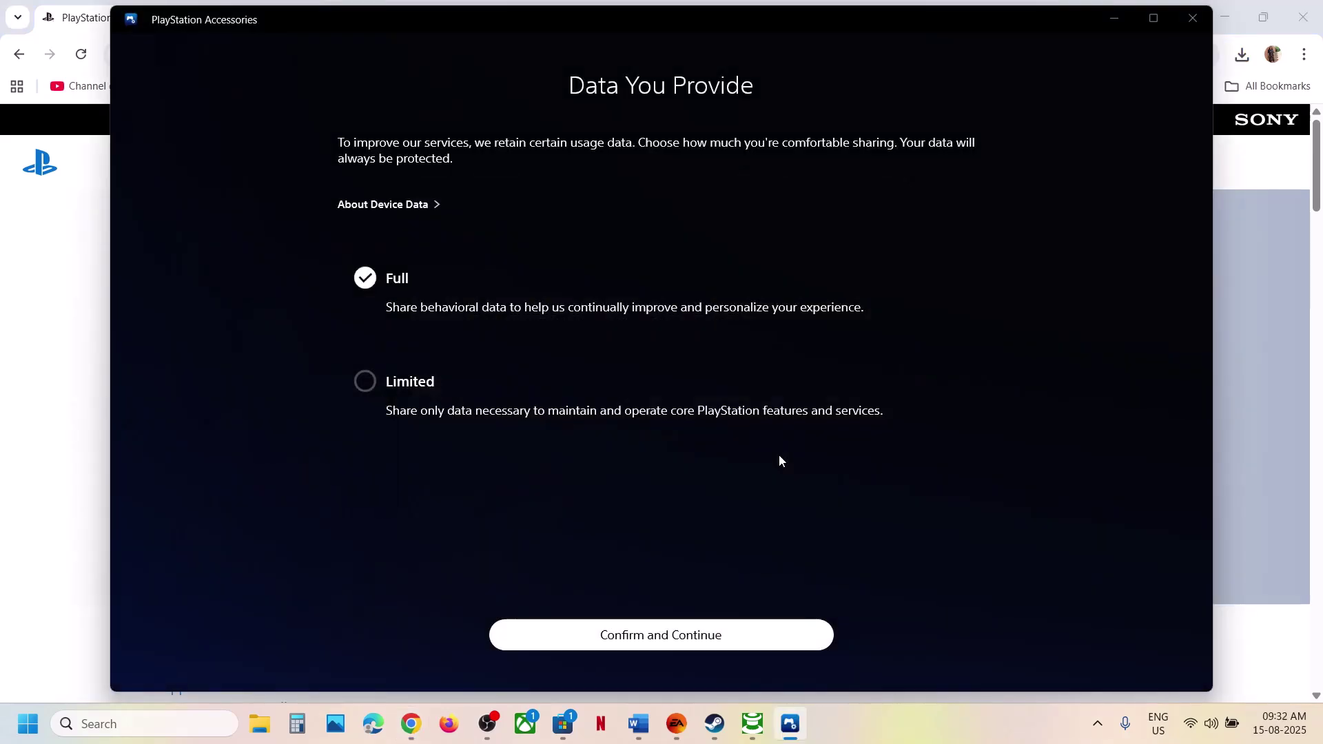
pyautogui.click(665, 633)
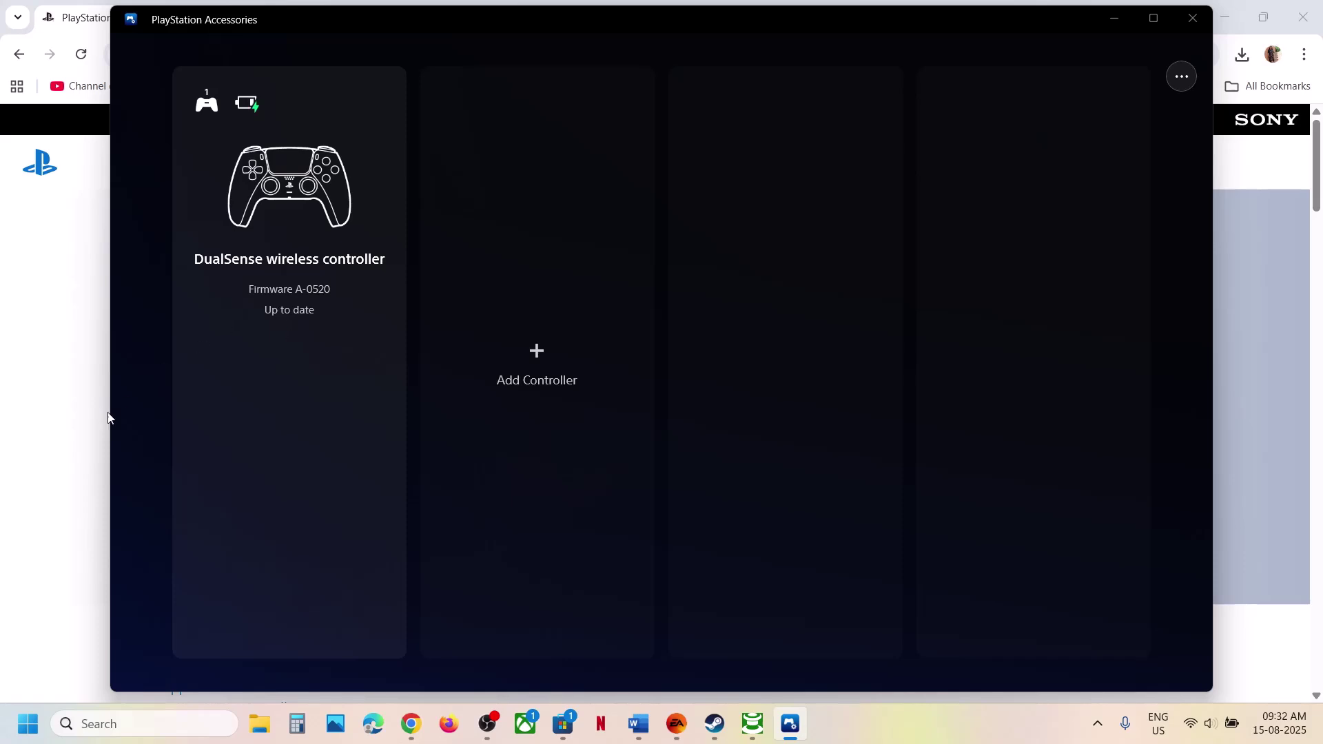
pyautogui.click(77, 458)
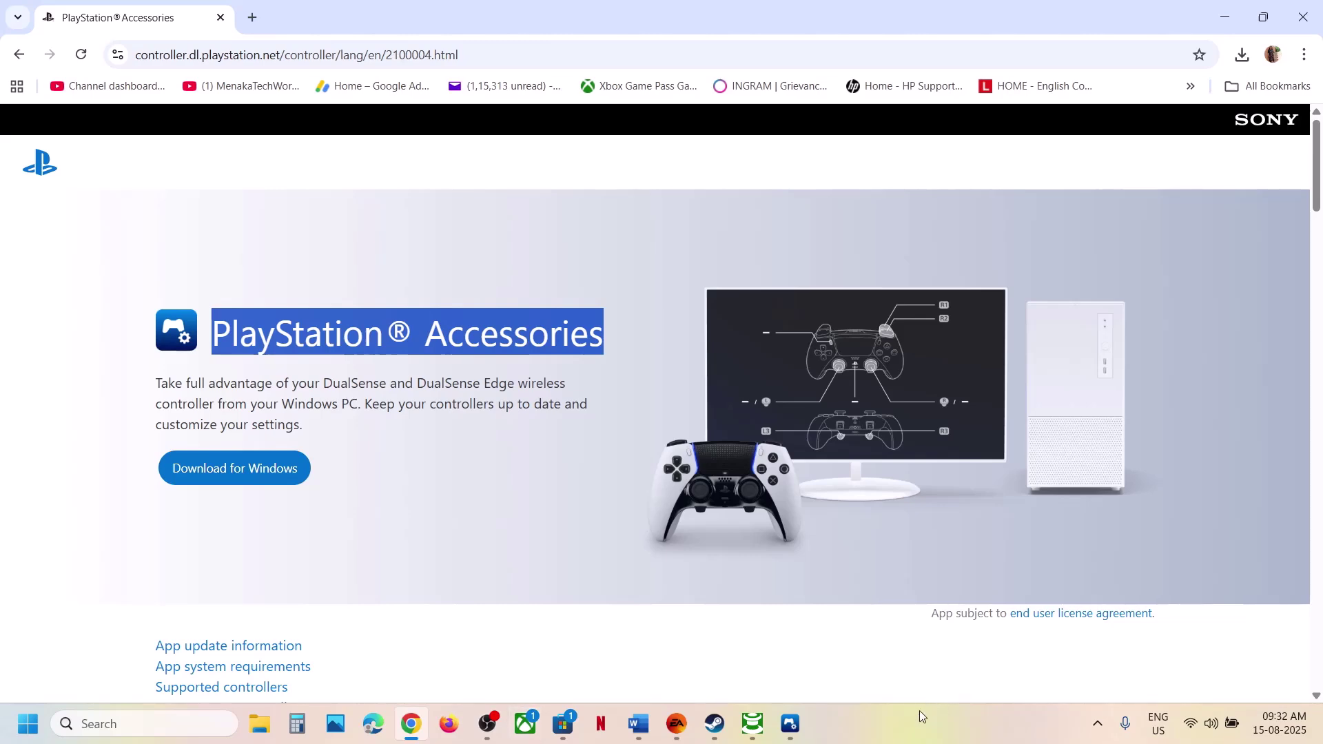
# - Review Step 6's sound control panel instruction, then open Control Panel via a 'control' search
pyautogui.hotkey('alt', 'Tab')
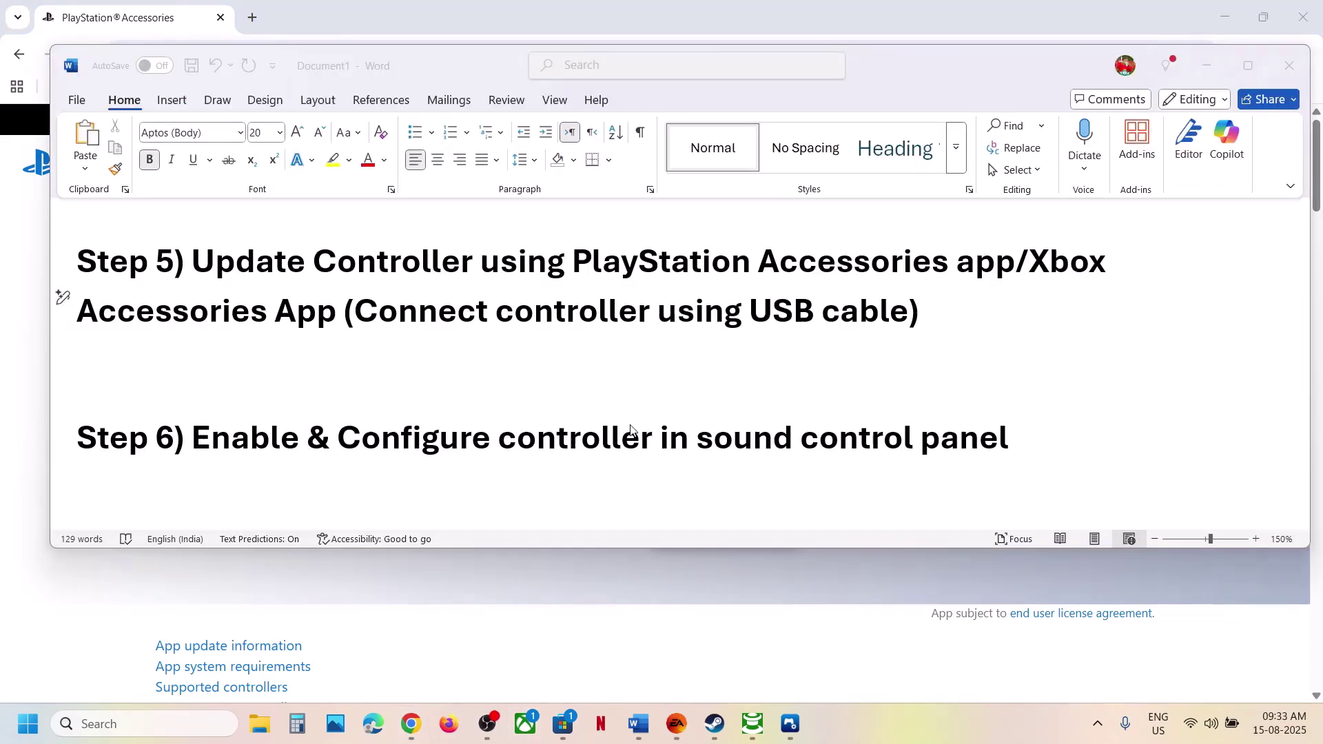
pyautogui.moveTo(255, 442); pyautogui.dragTo(1001, 433)
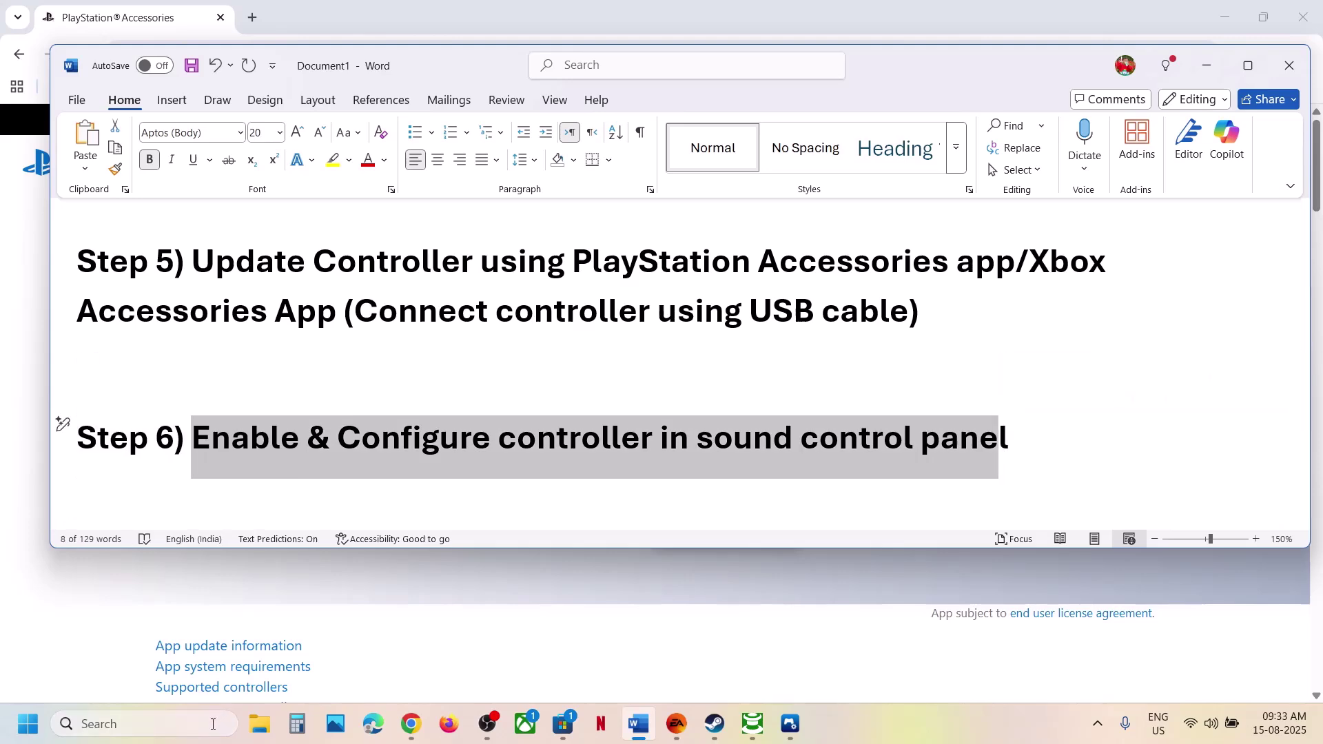
pyautogui.click(178, 725)
pyautogui.write('control')
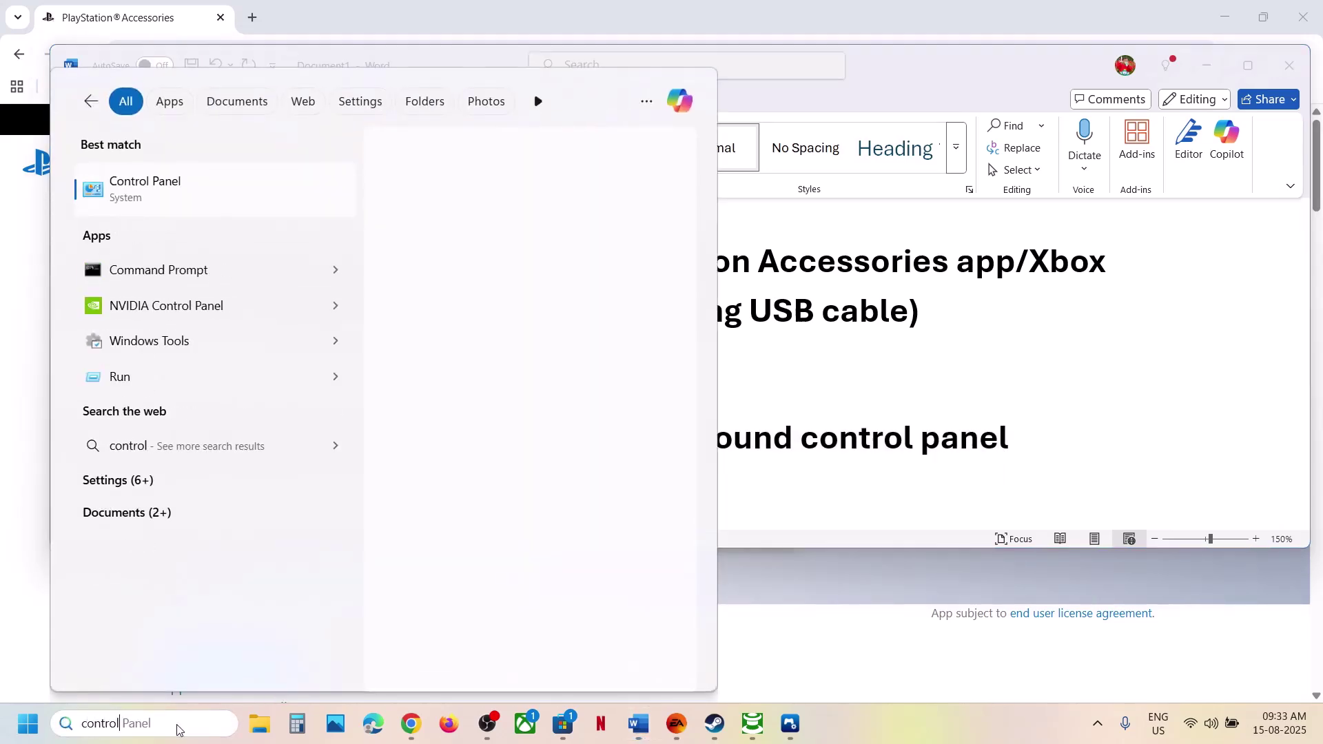
pyautogui.press('Return')
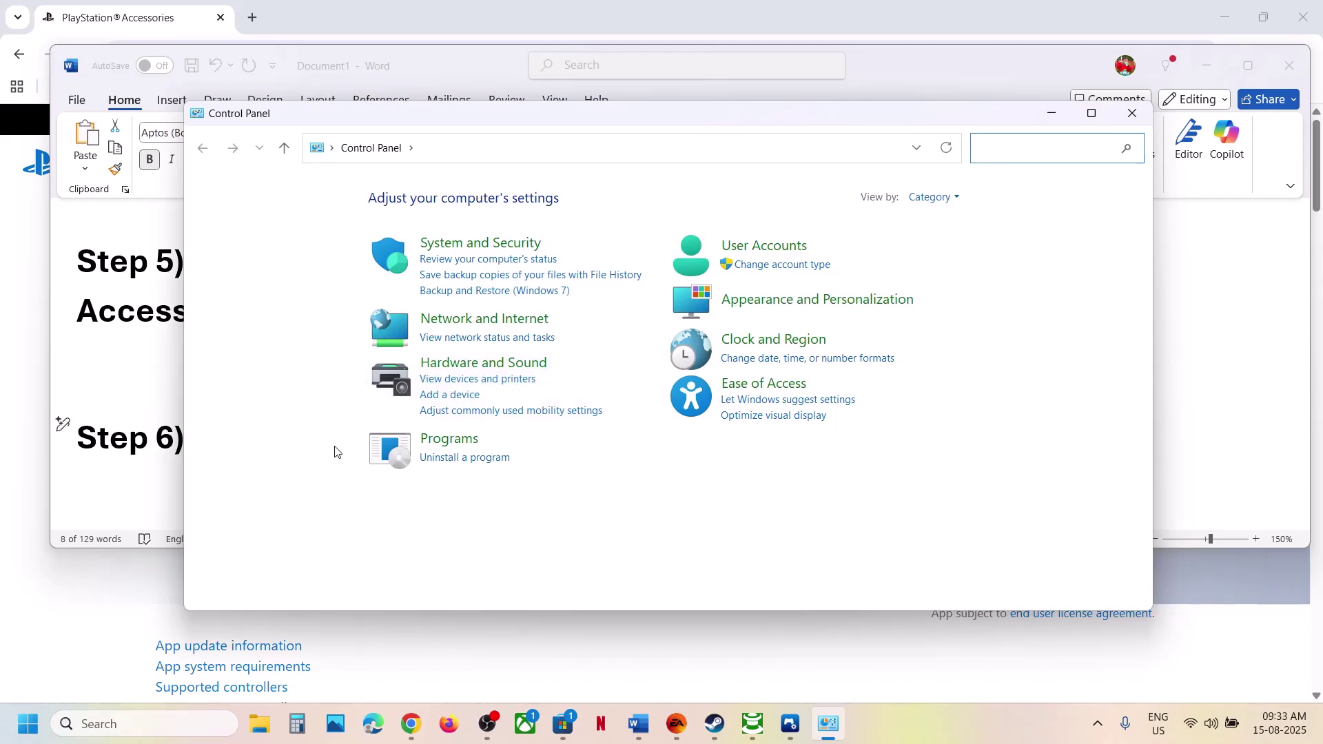
# - In the Word notes, insert 'PS' before 'Enable' in the Step 6 heading
pyautogui.click(135, 466)
pyautogui.click(201, 442)
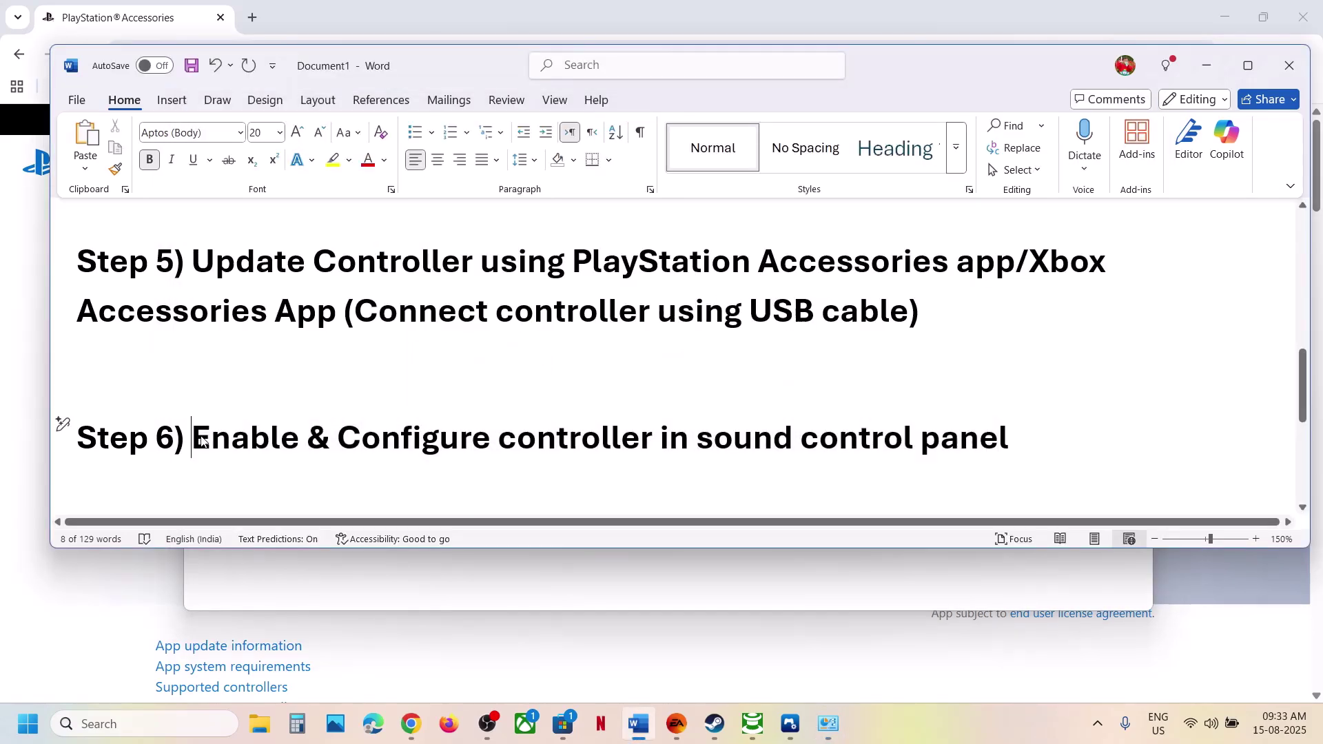
pyautogui.write('PS')
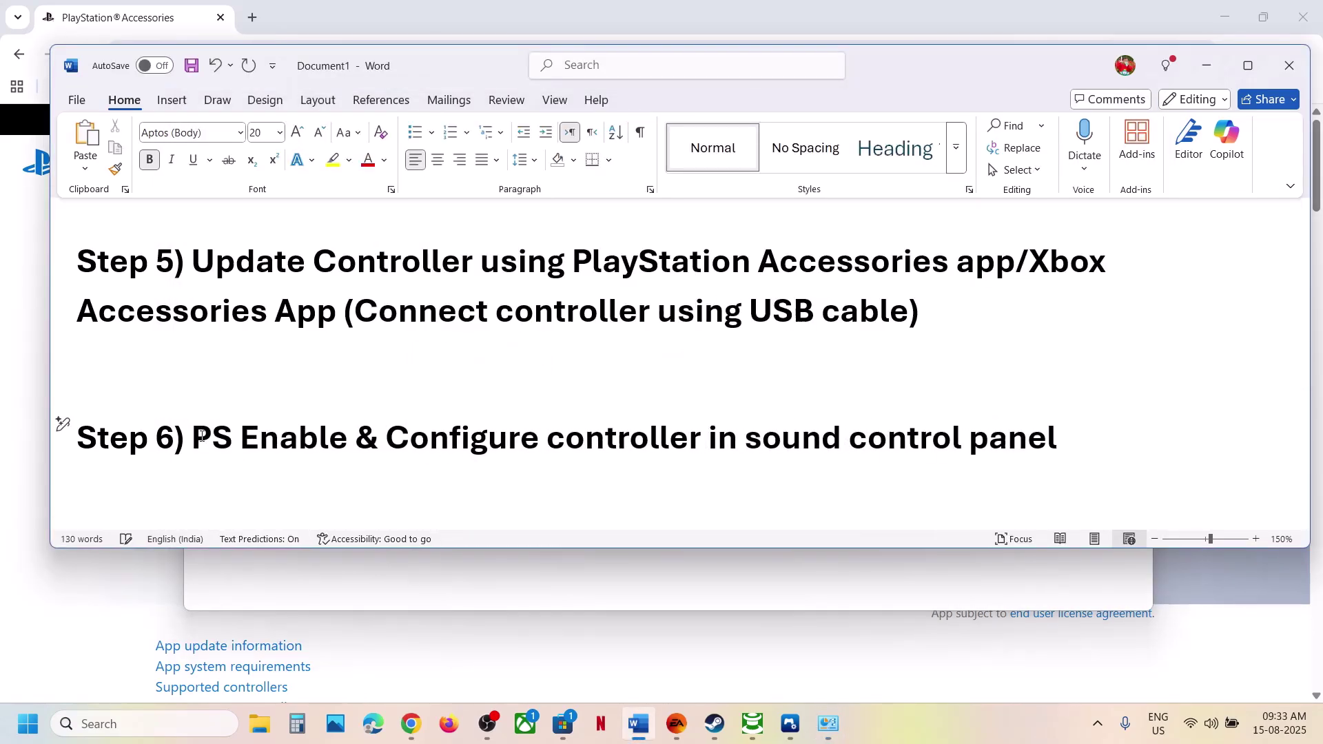
# - Open the Sound dialog from Control Panel's Hardware and Sound and move it to the centre
pyautogui.hotkey('alt', 'Tab')
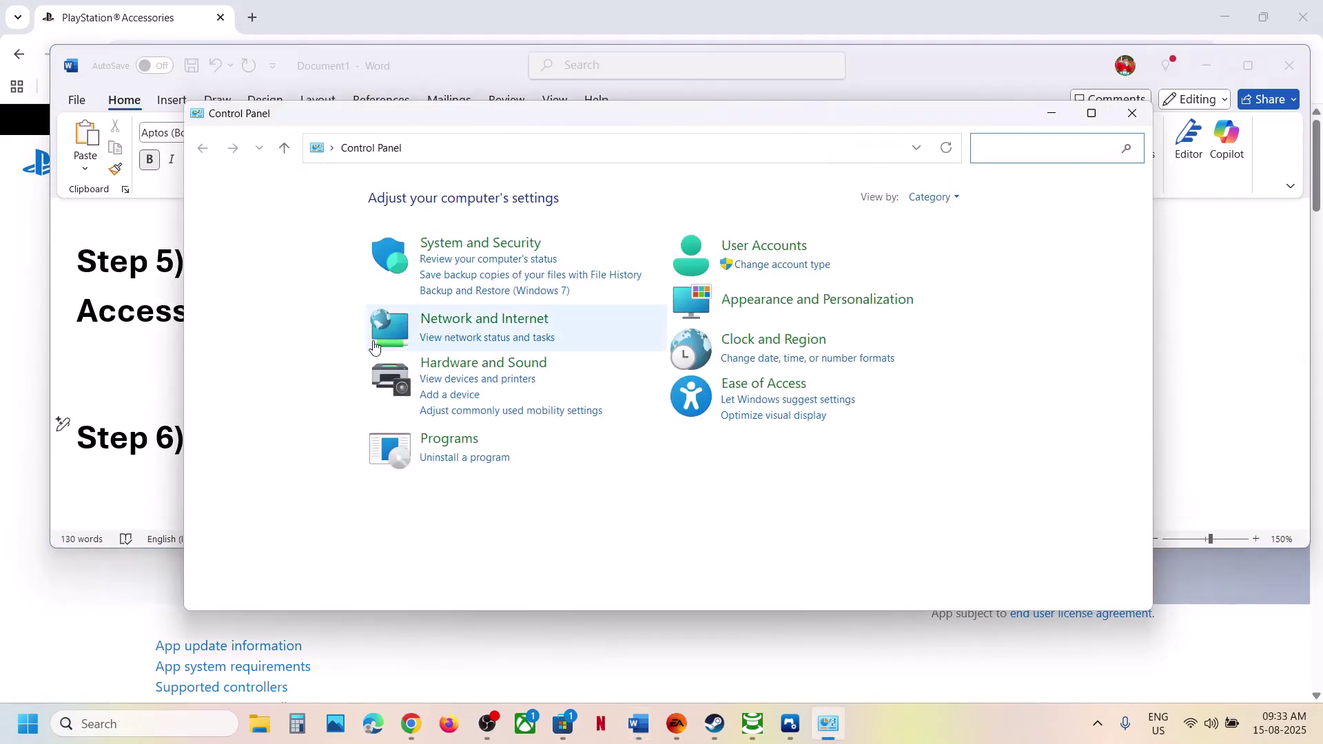
pyautogui.click(497, 372)
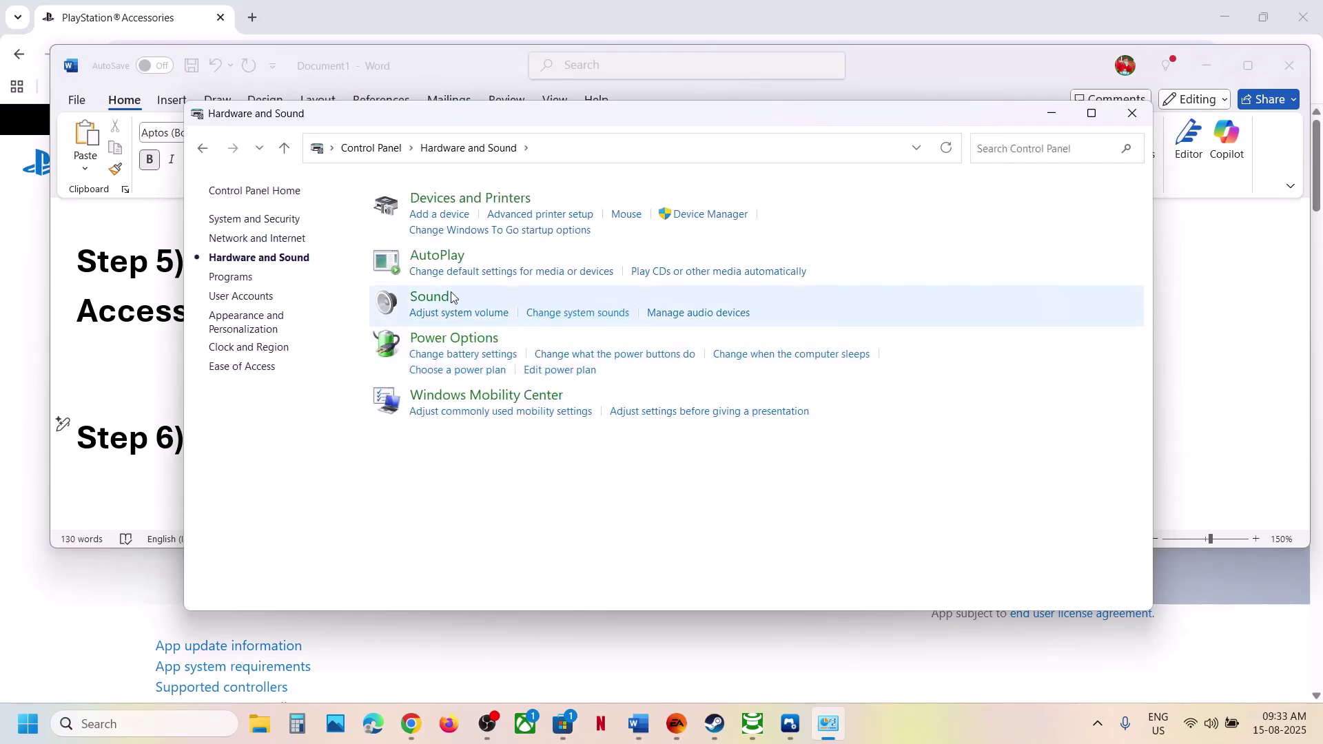
pyautogui.click(435, 301)
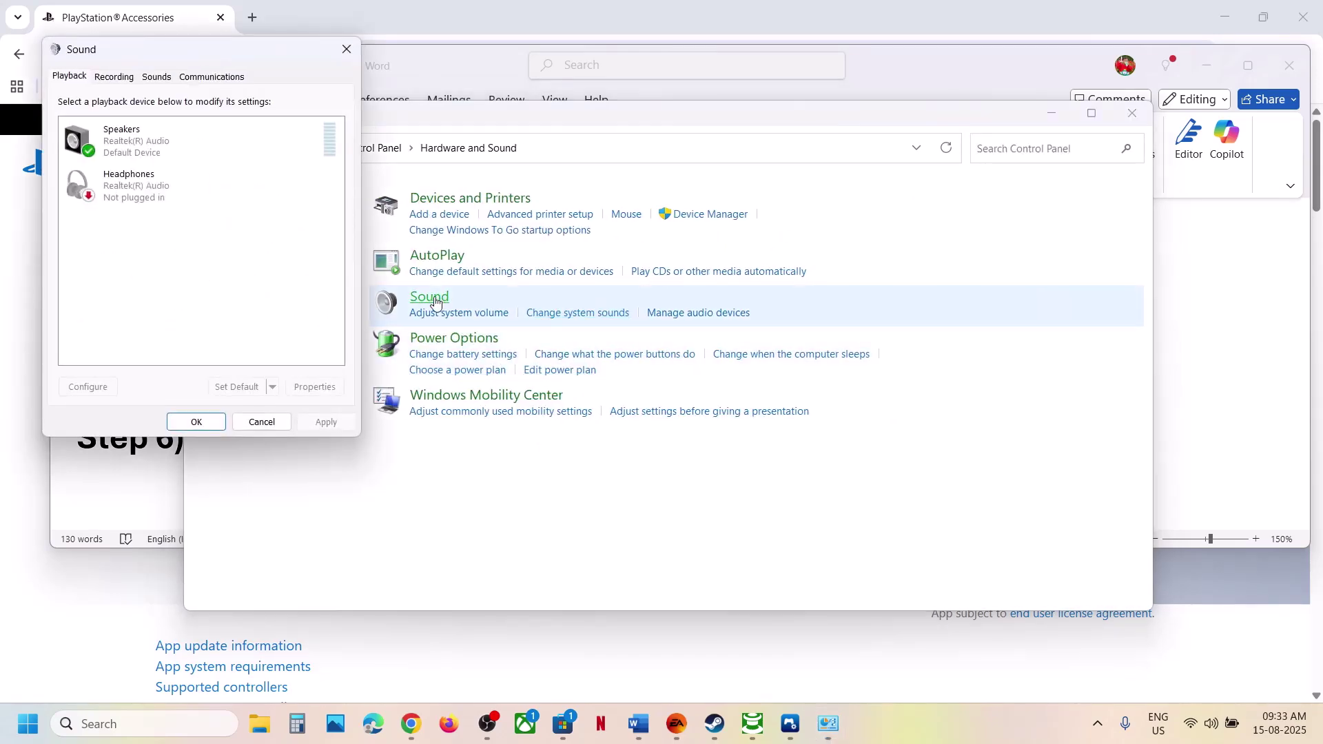
pyautogui.moveTo(191, 60); pyautogui.dragTo(416, 148)
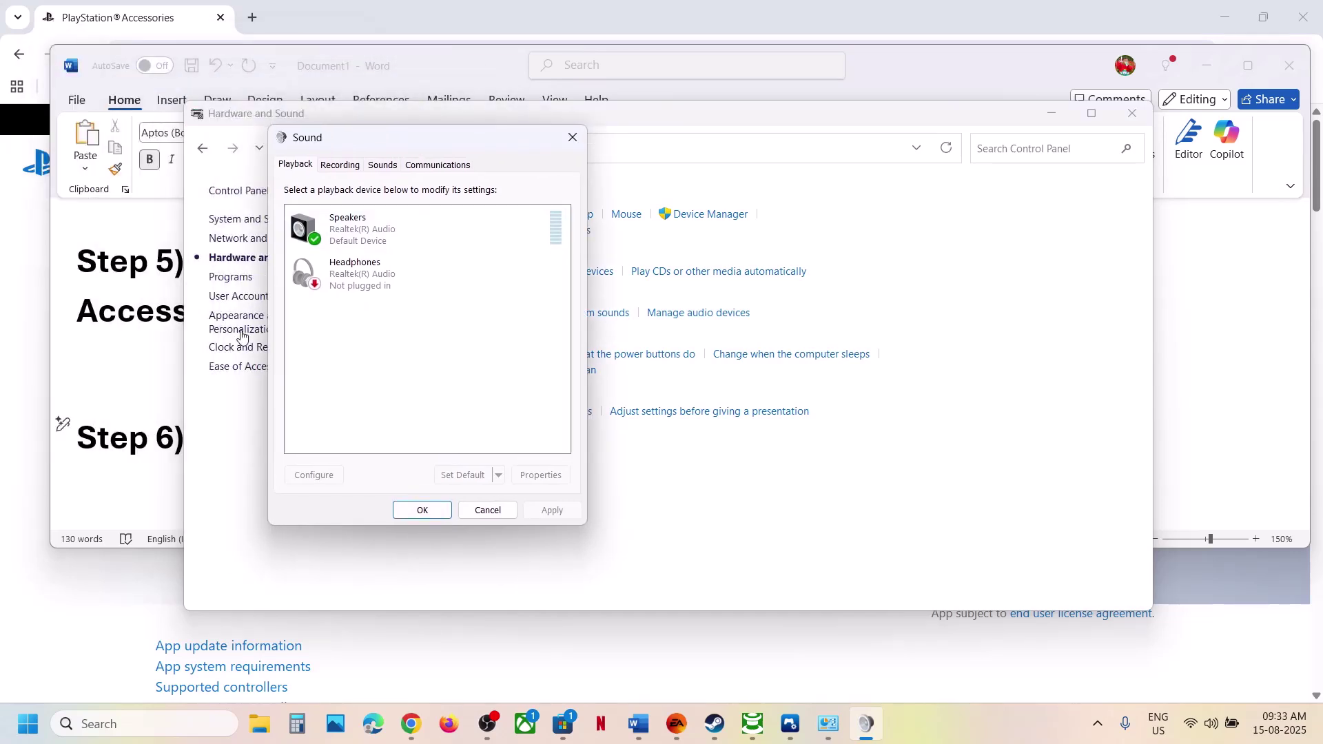
# - Append 'wired' to the Step 6 heading, then return to the Sound dialog
pyautogui.click(155, 396)
pyautogui.click(1089, 429)
pyautogui.write('wired')
pyautogui.hotkey('alt', 'Tab')
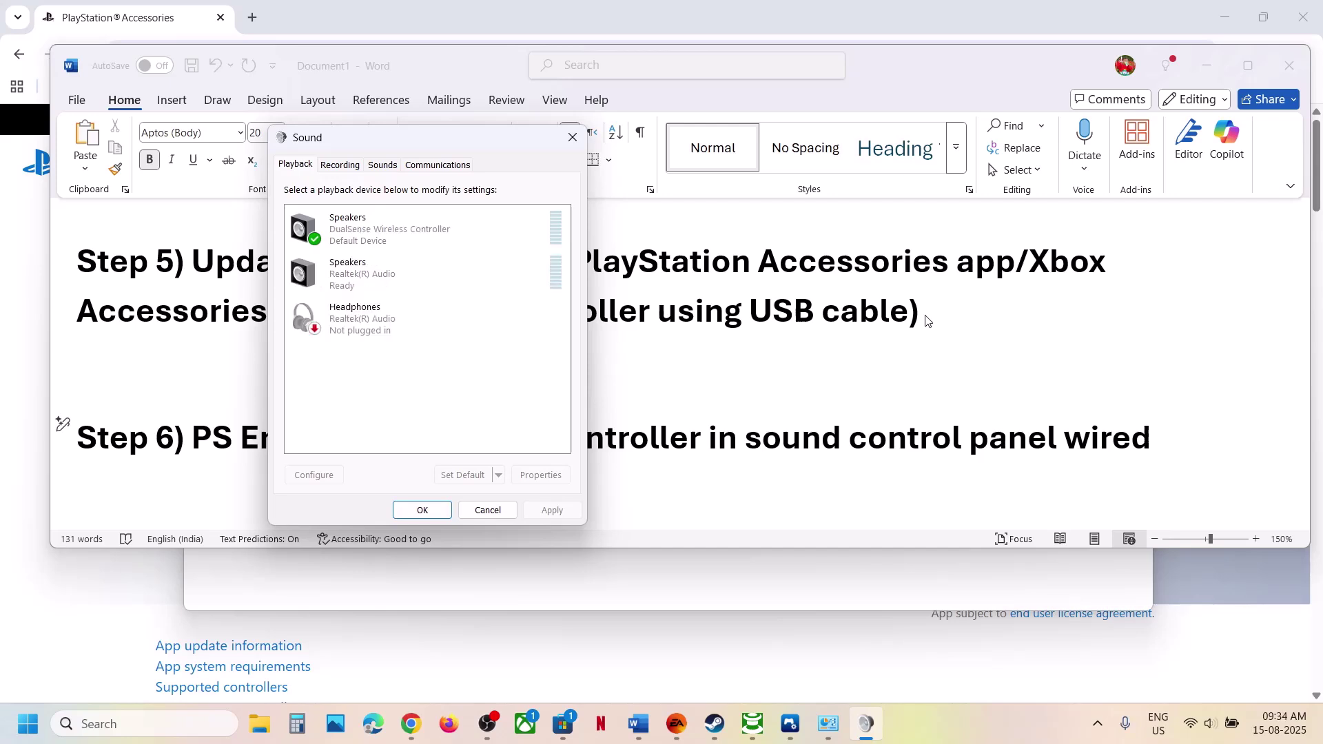
# - Disable and then re-enable the DualSense Wireless Controller speakers in the Playback list
pyautogui.click(367, 234)
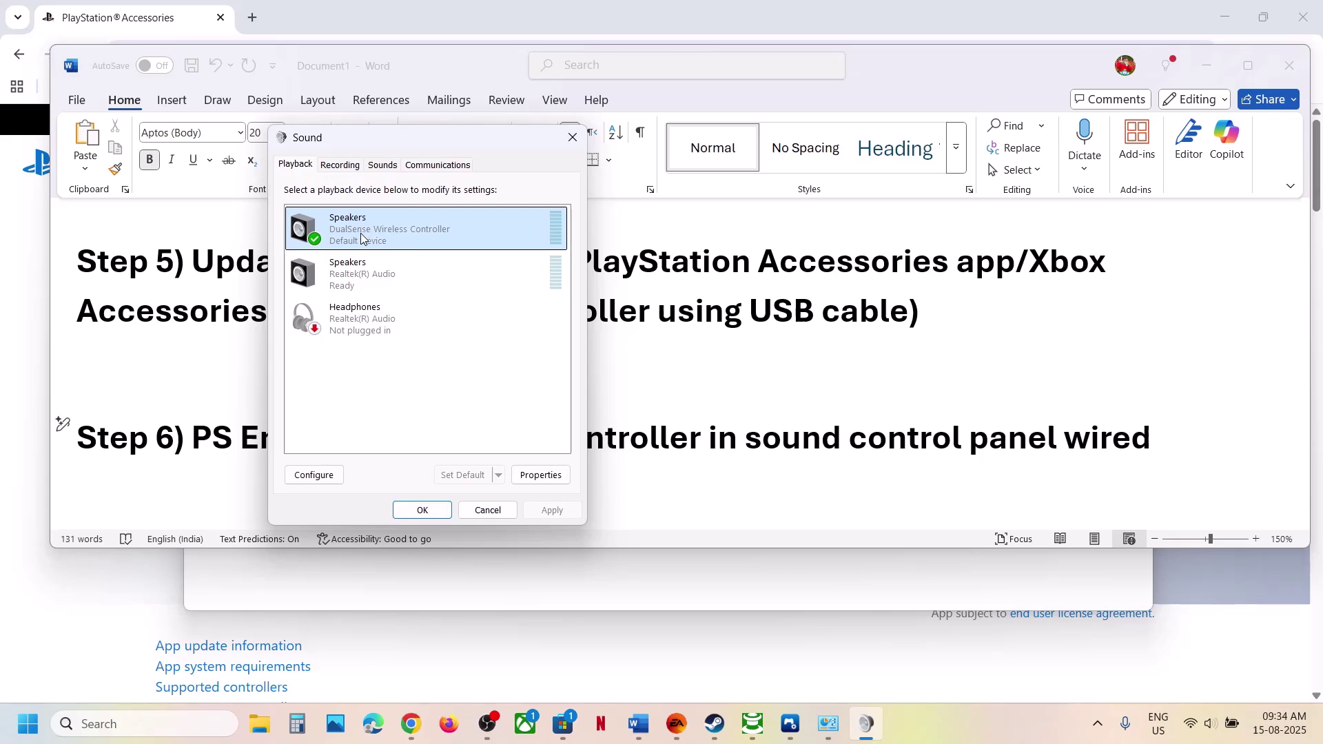
pyautogui.rightClick(361, 234)
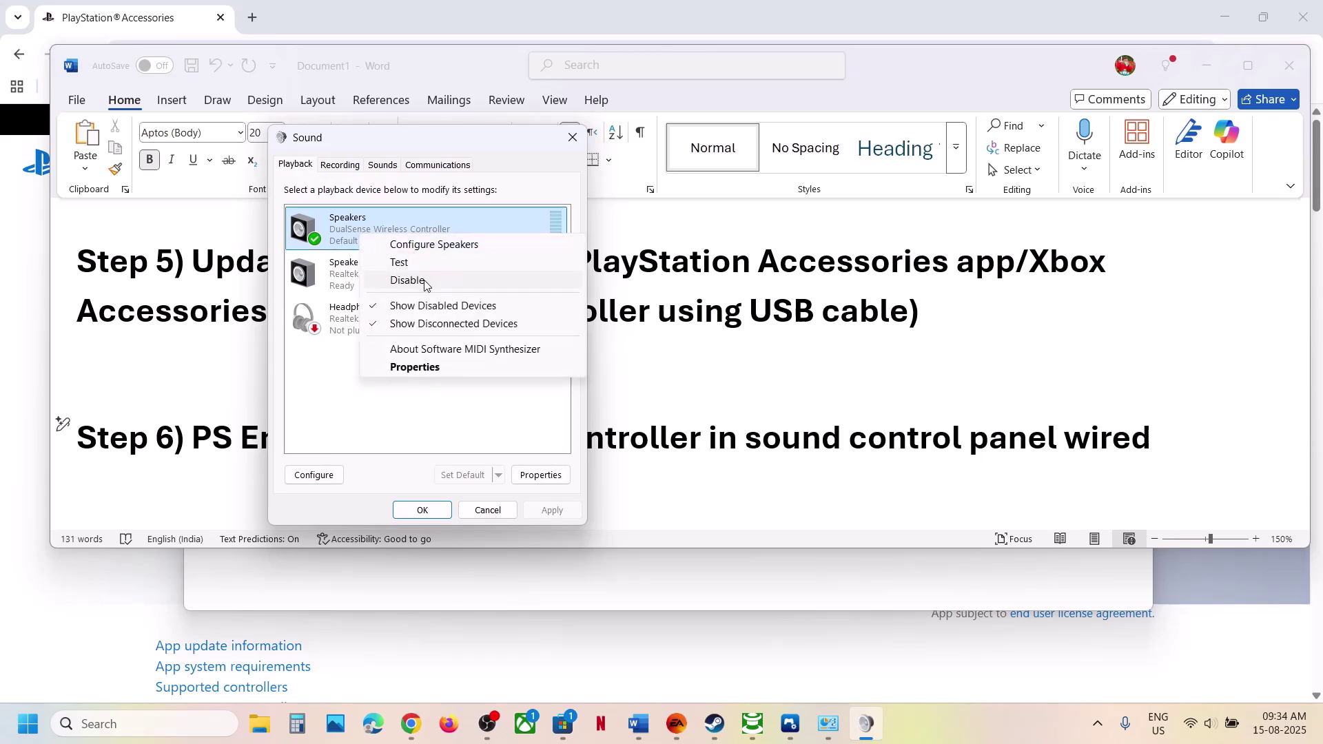
pyautogui.click(425, 283)
pyautogui.rightClick(384, 224)
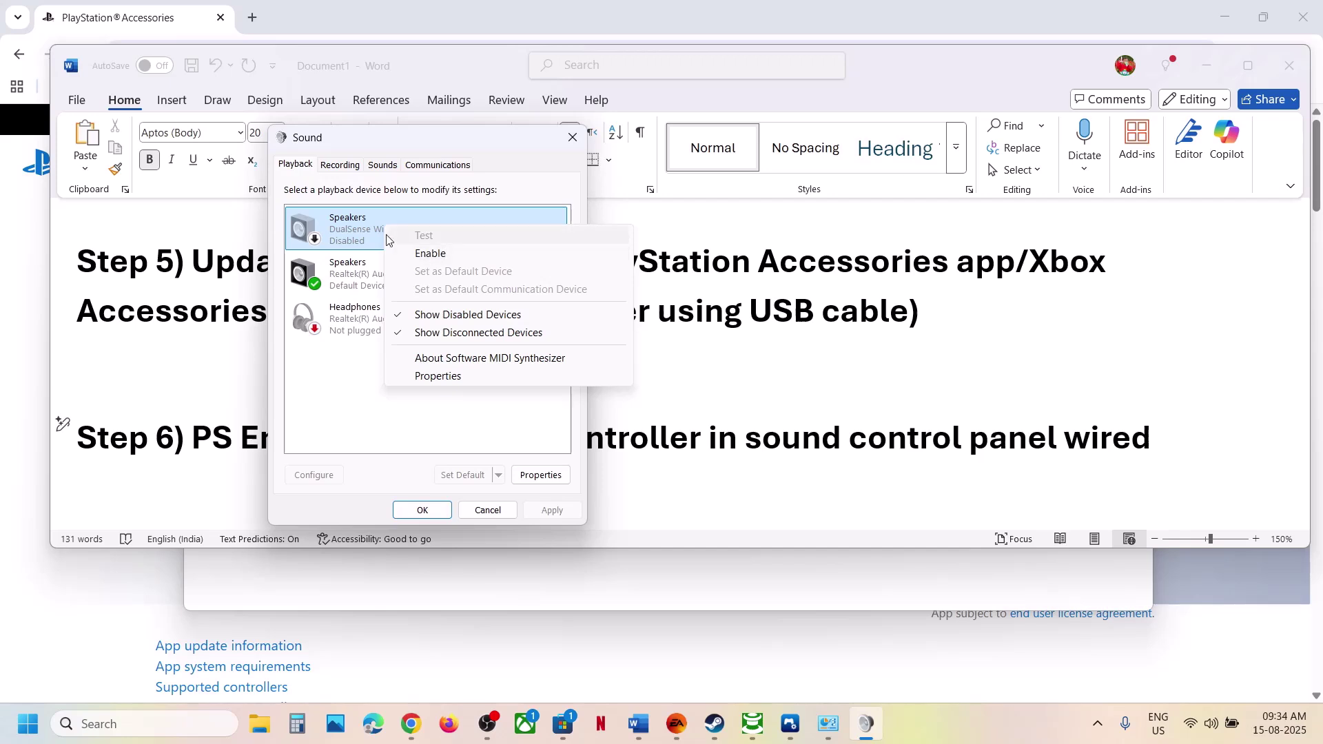
pyautogui.click(432, 254)
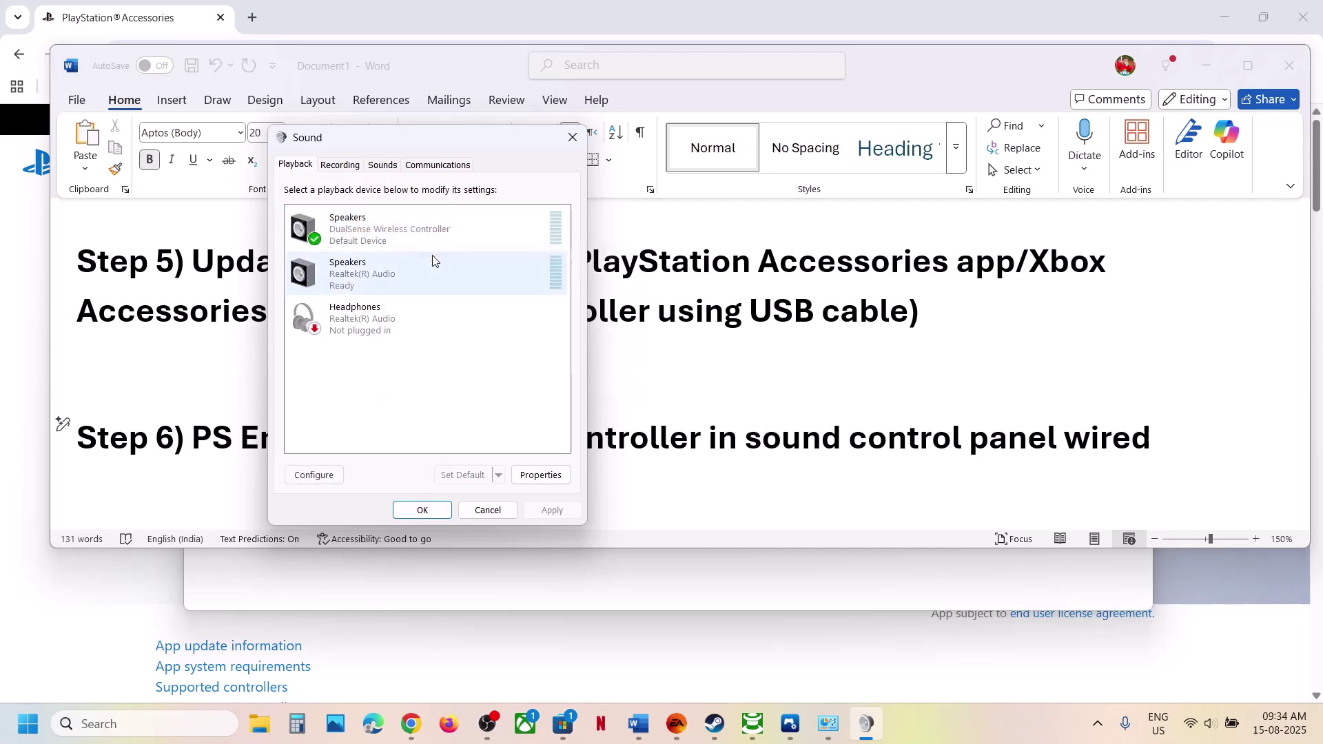
# - Open the DualSense speakers' Properties window and close it again
pyautogui.click(375, 234)
pyautogui.rightClick(375, 234)
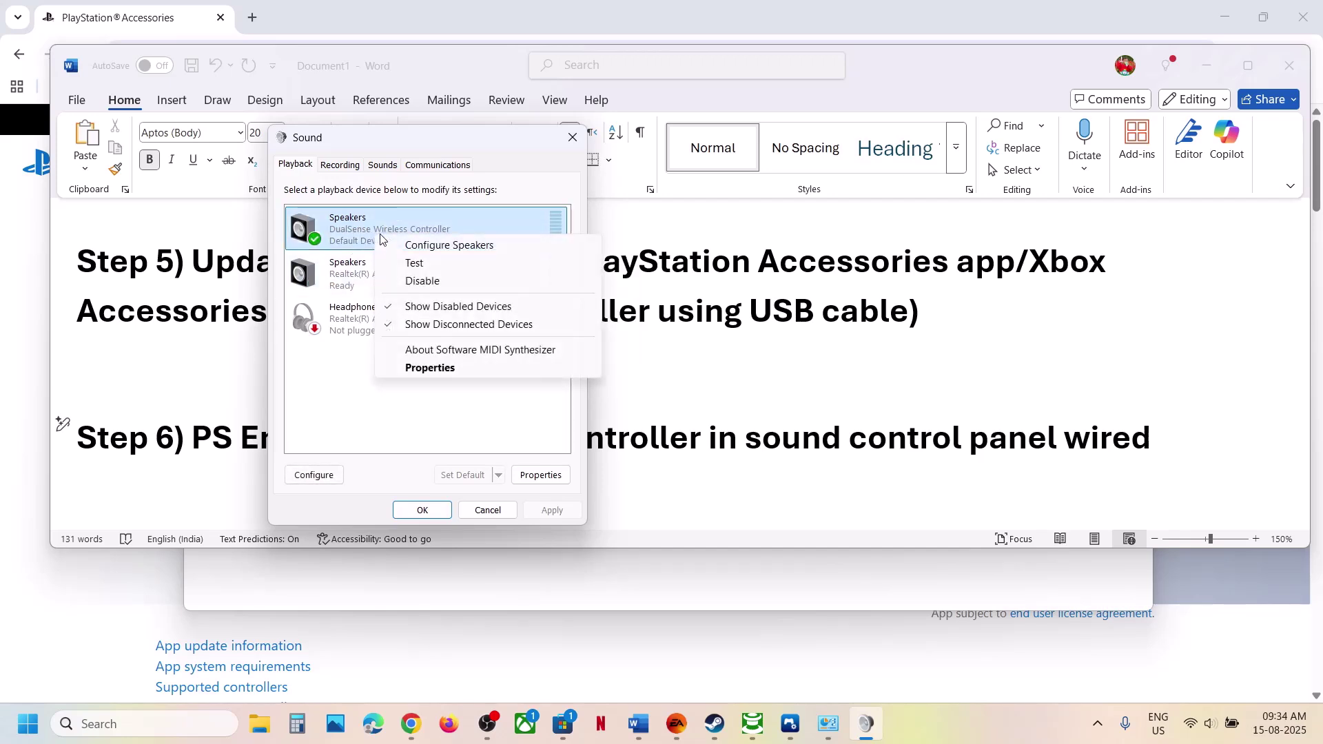
pyautogui.click(452, 369)
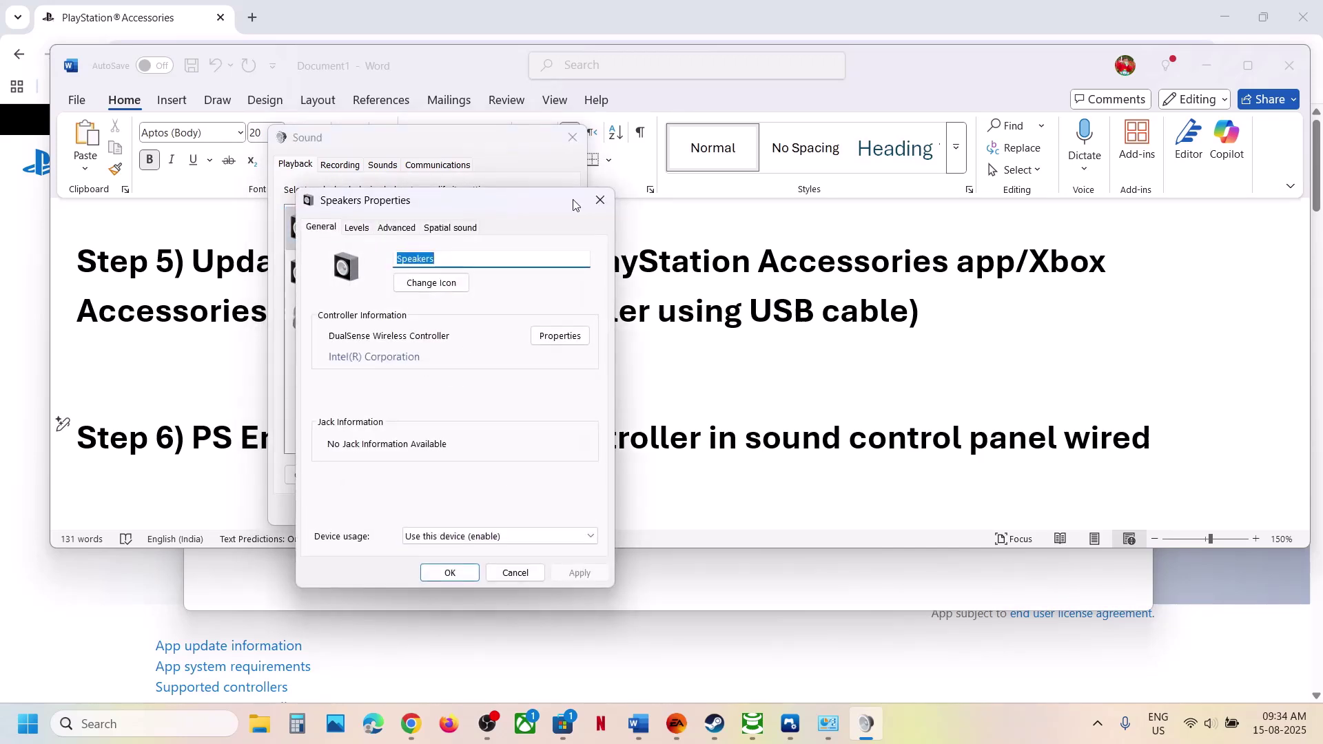
pyautogui.click(600, 200)
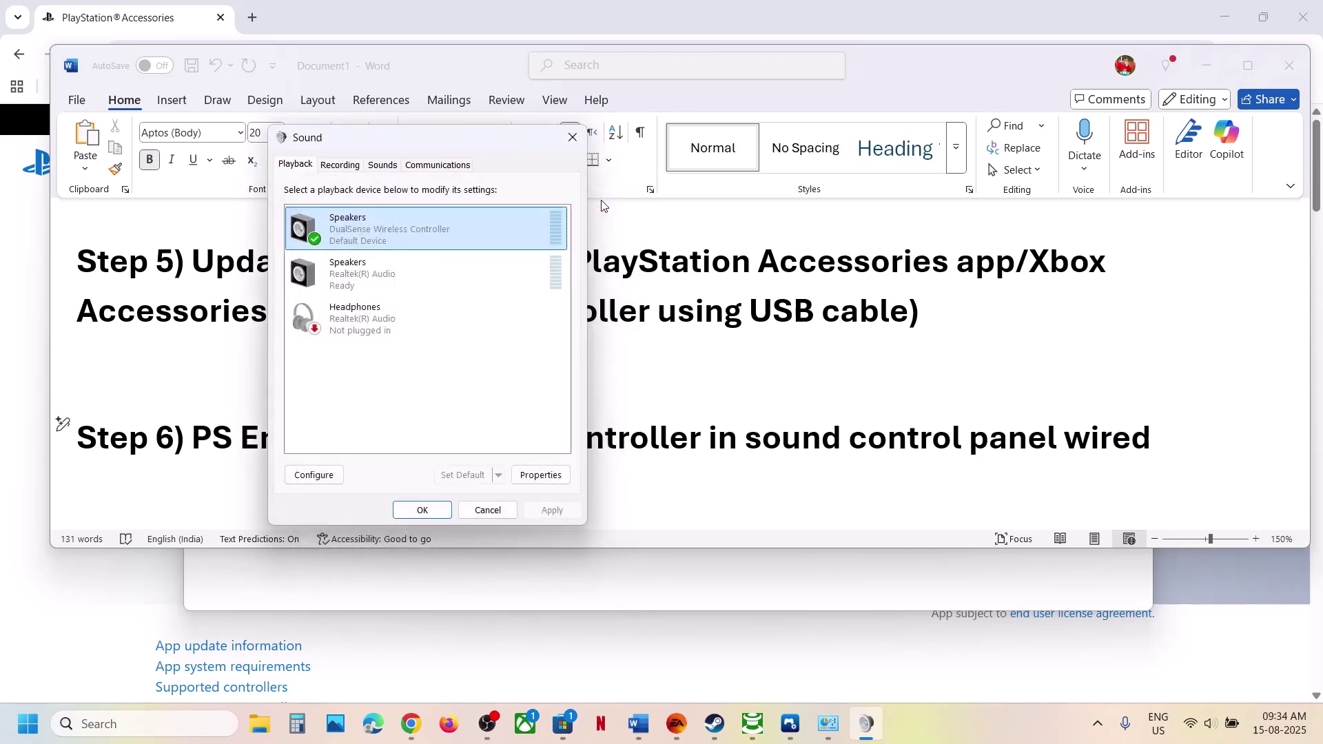
# - Run Configure Speakers twice for the DualSense speakers, keeping Quadraphonic through to Finish each time
pyautogui.rightClick(477, 218)
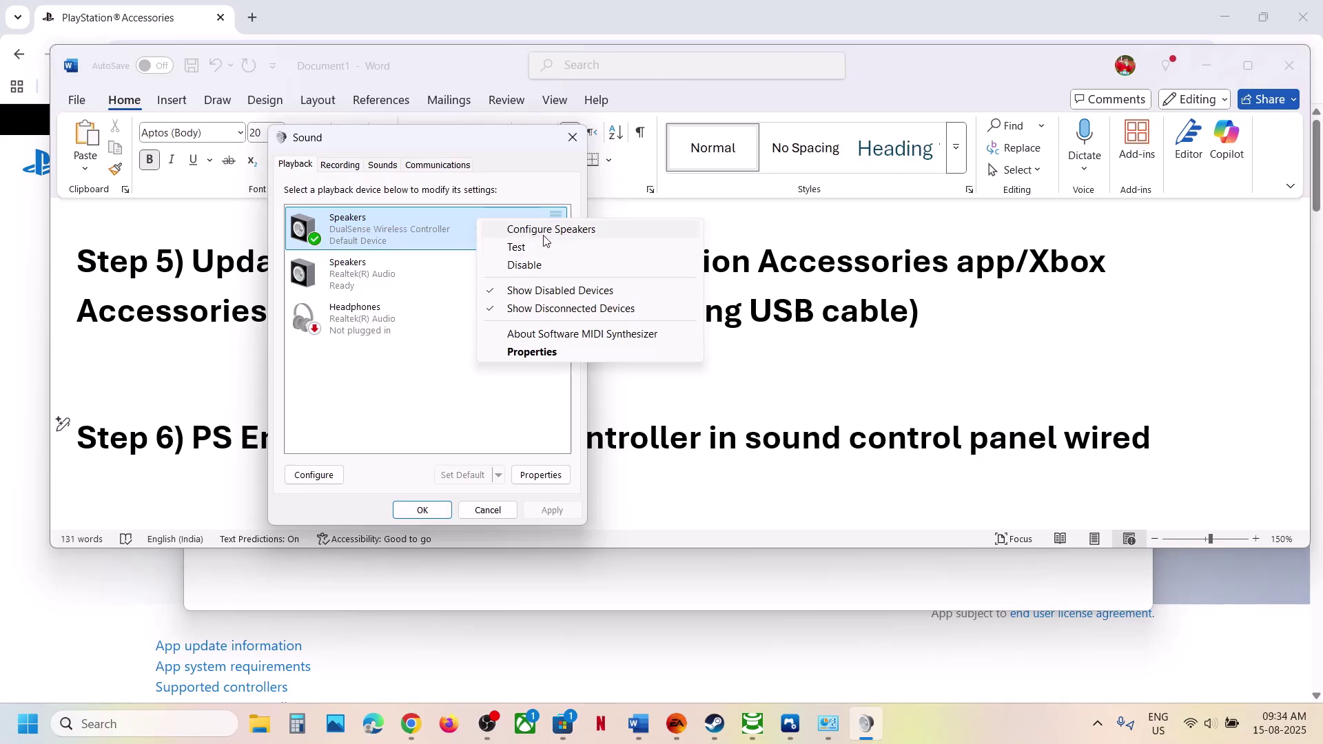
pyautogui.click(542, 231)
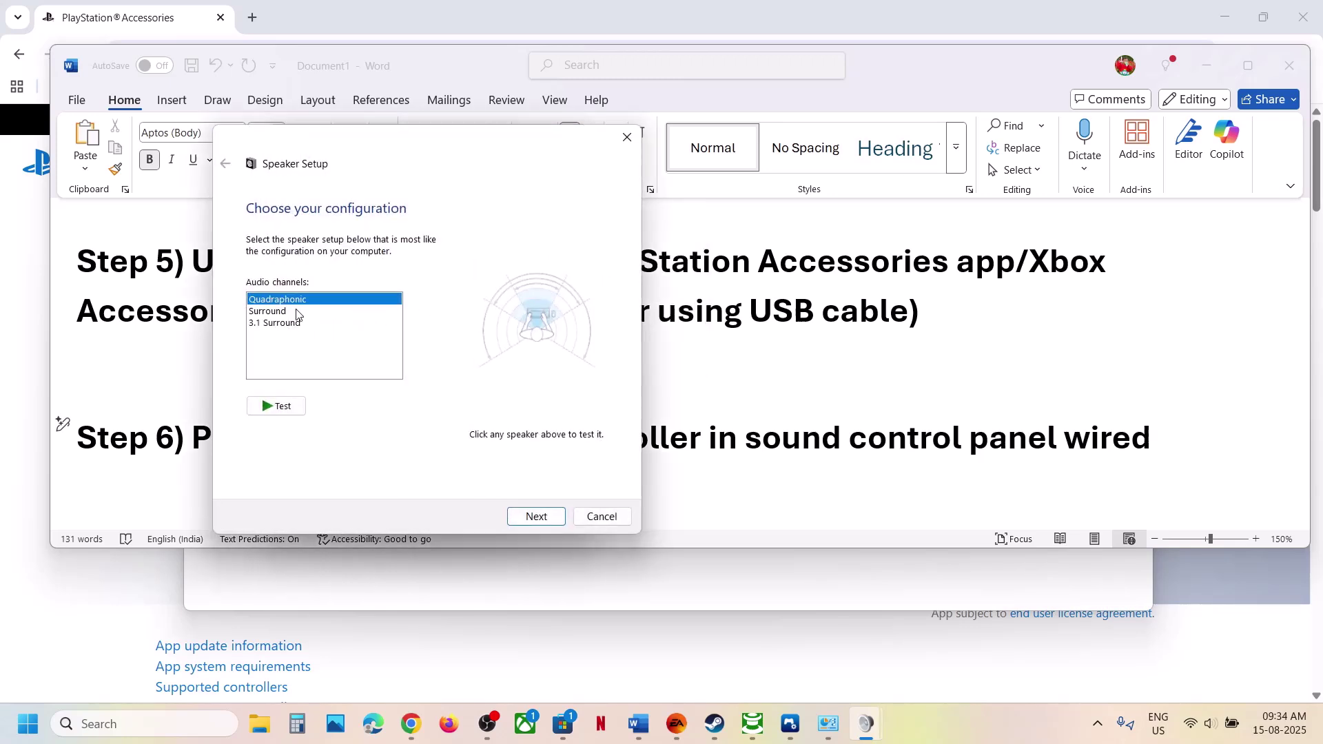
pyautogui.click(535, 516)
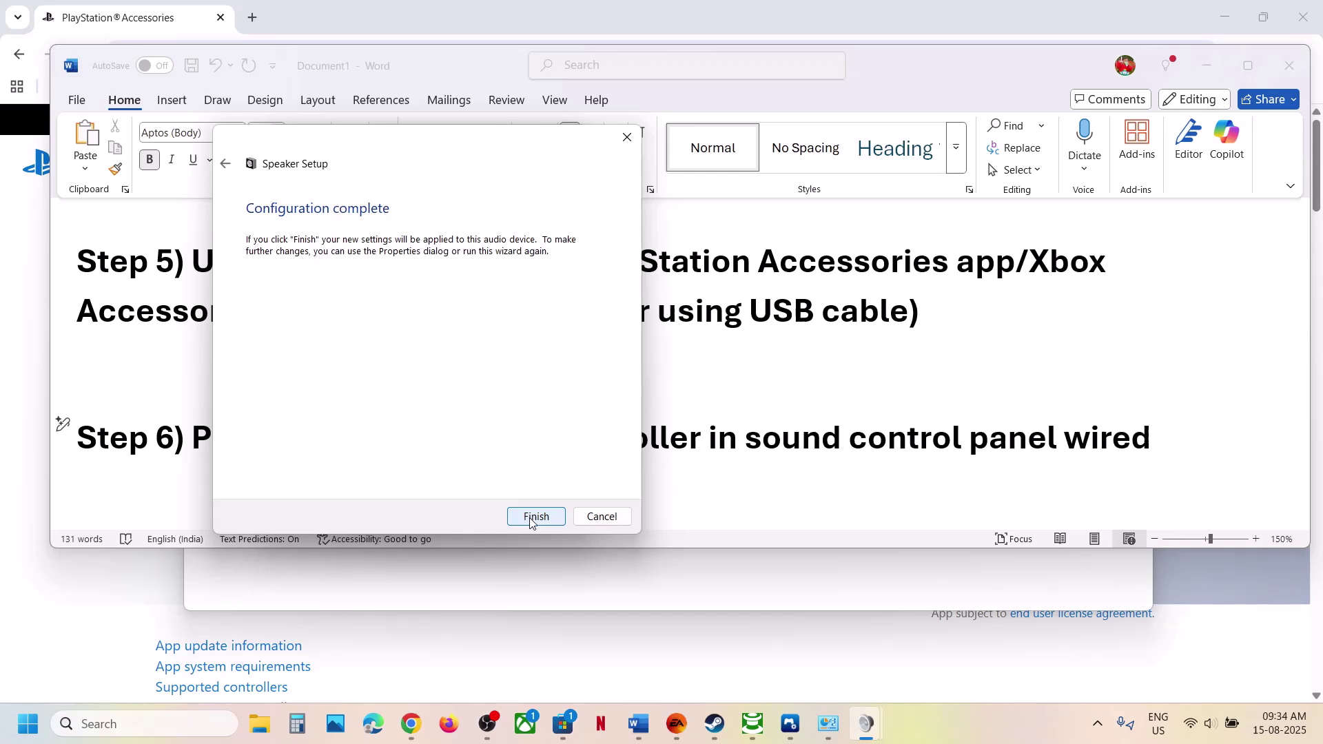
pyautogui.click(532, 518)
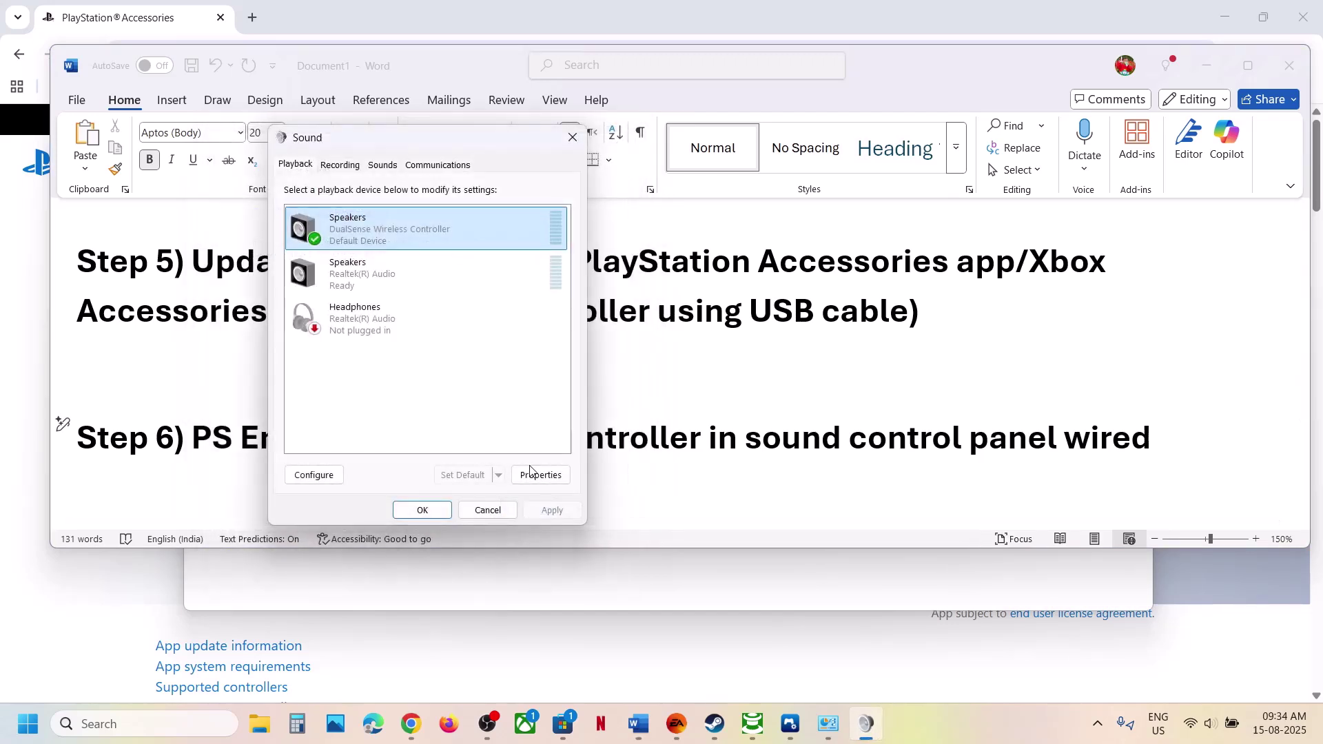
pyautogui.rightClick(405, 234)
pyautogui.click(474, 242)
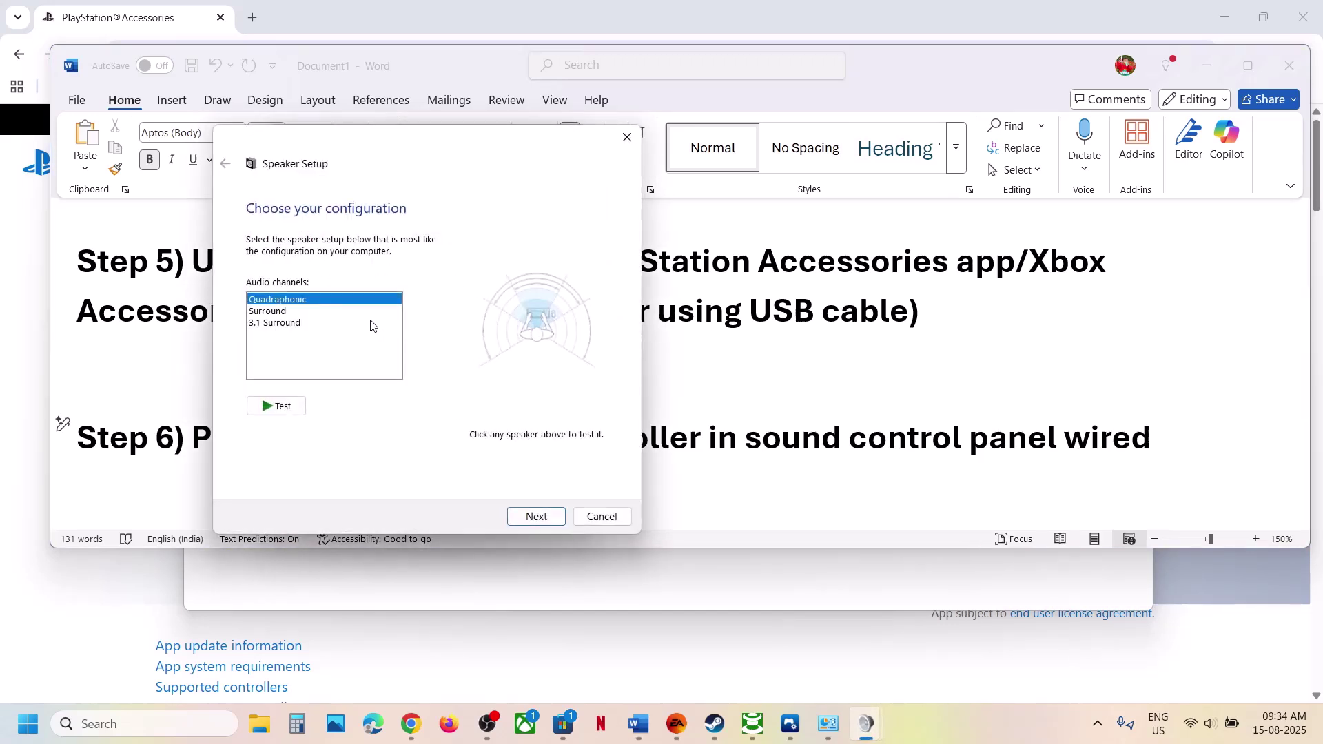
pyautogui.click(538, 525)
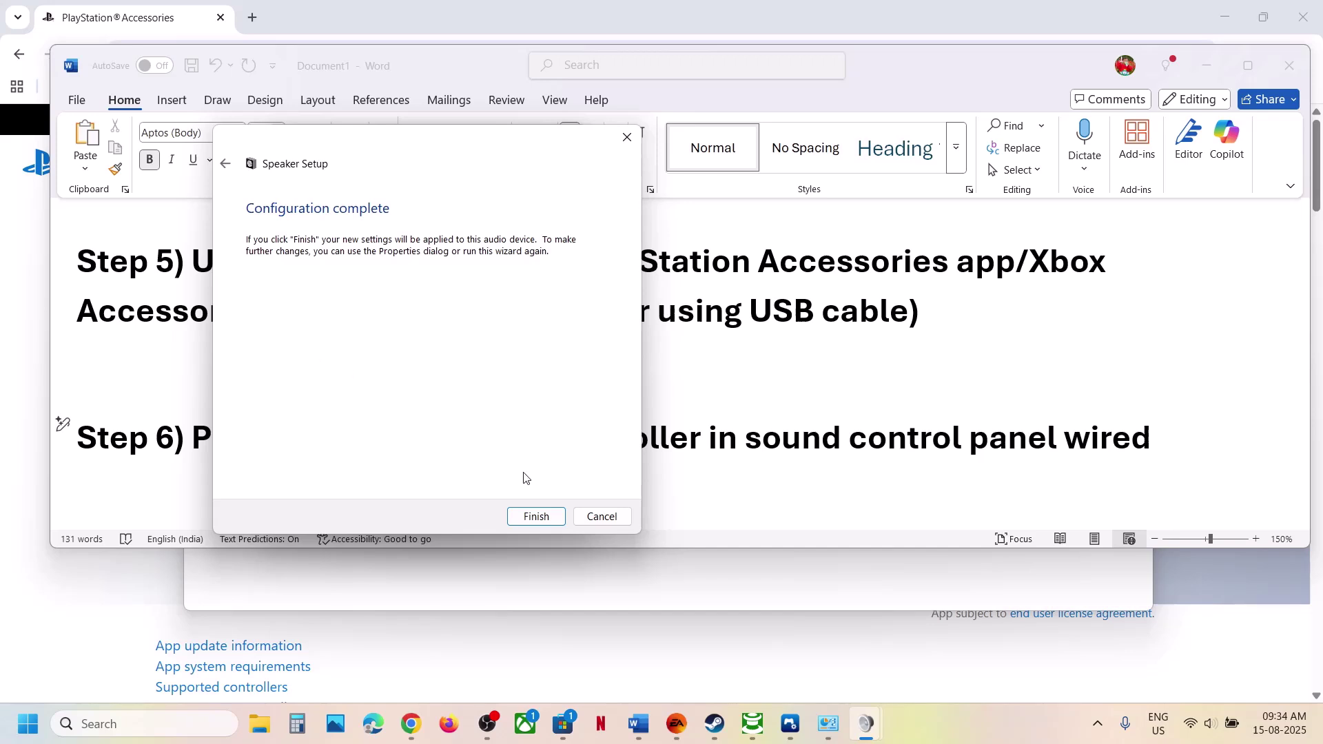
pyautogui.click(536, 516)
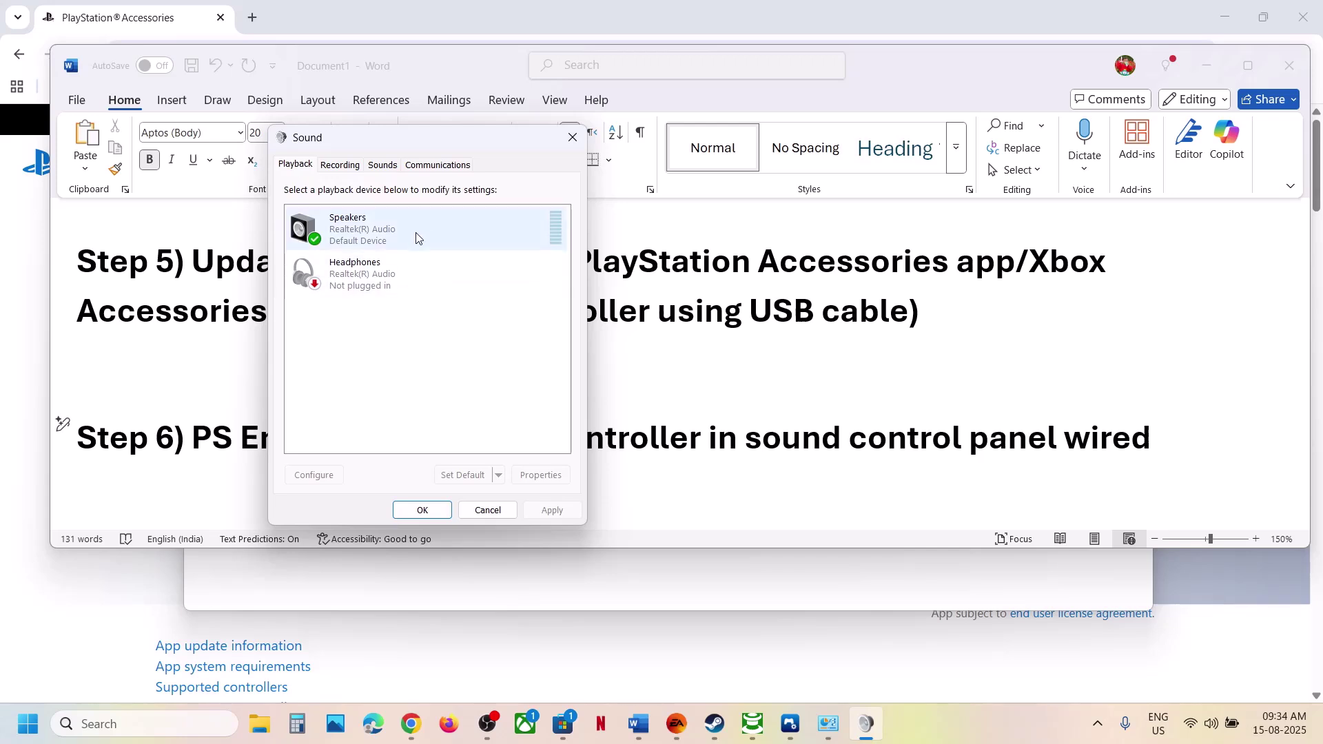
# - Configure the DualSense speakers as Quadraphonic with full-range front and surround, then confirm with OK
pyautogui.rightClick(383, 239)
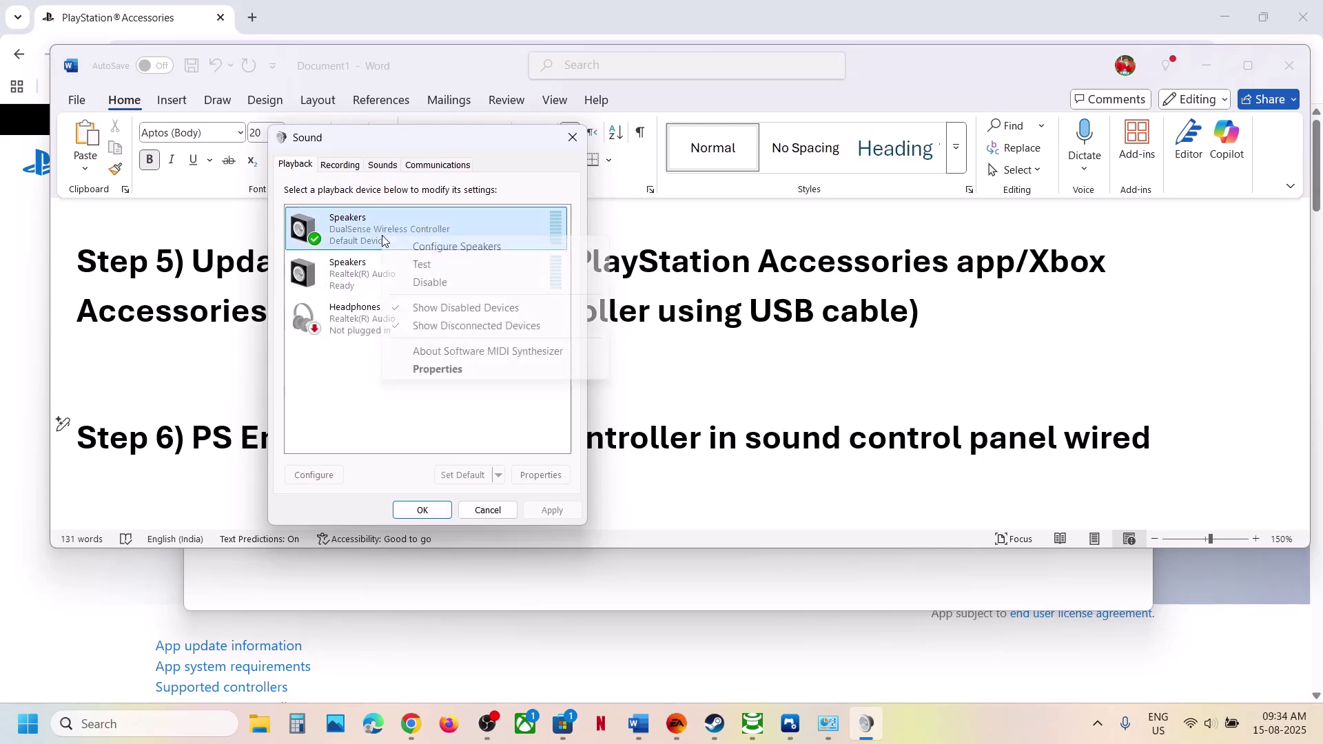
pyautogui.click(444, 249)
pyautogui.click(296, 303)
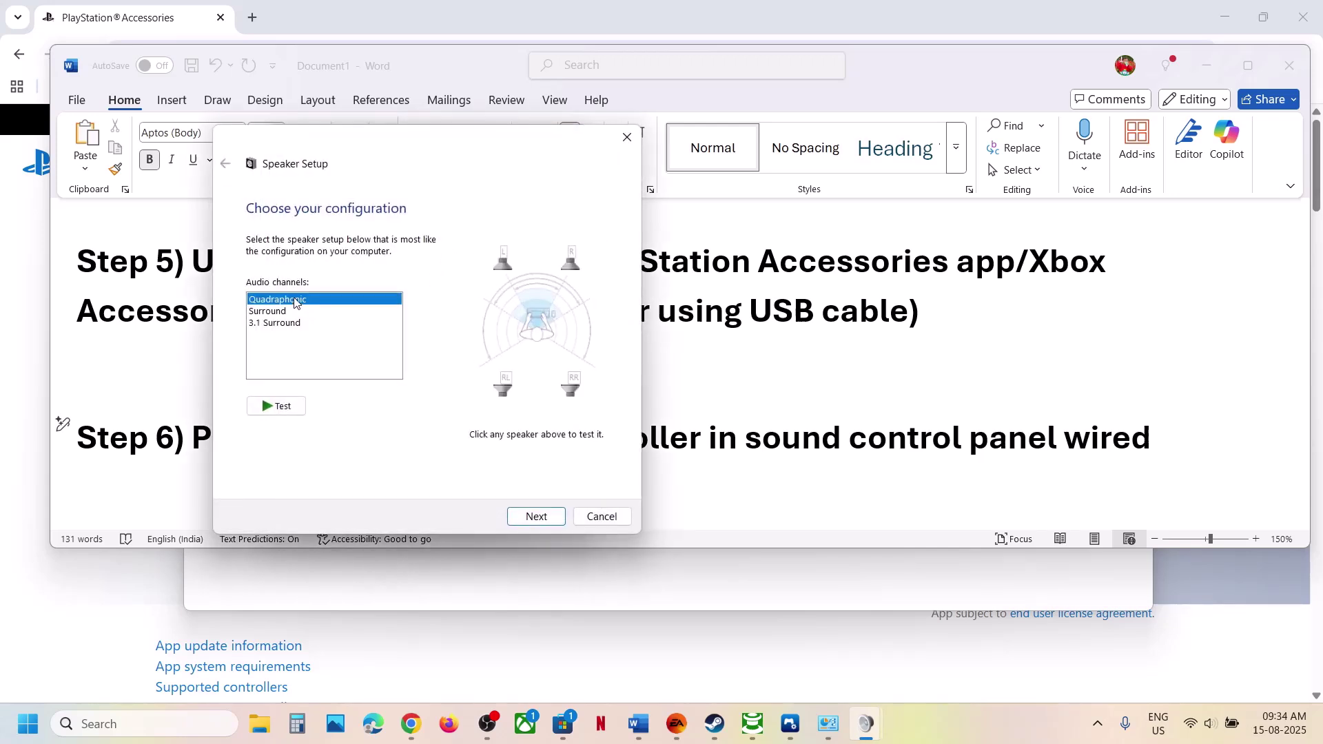
pyautogui.click(535, 517)
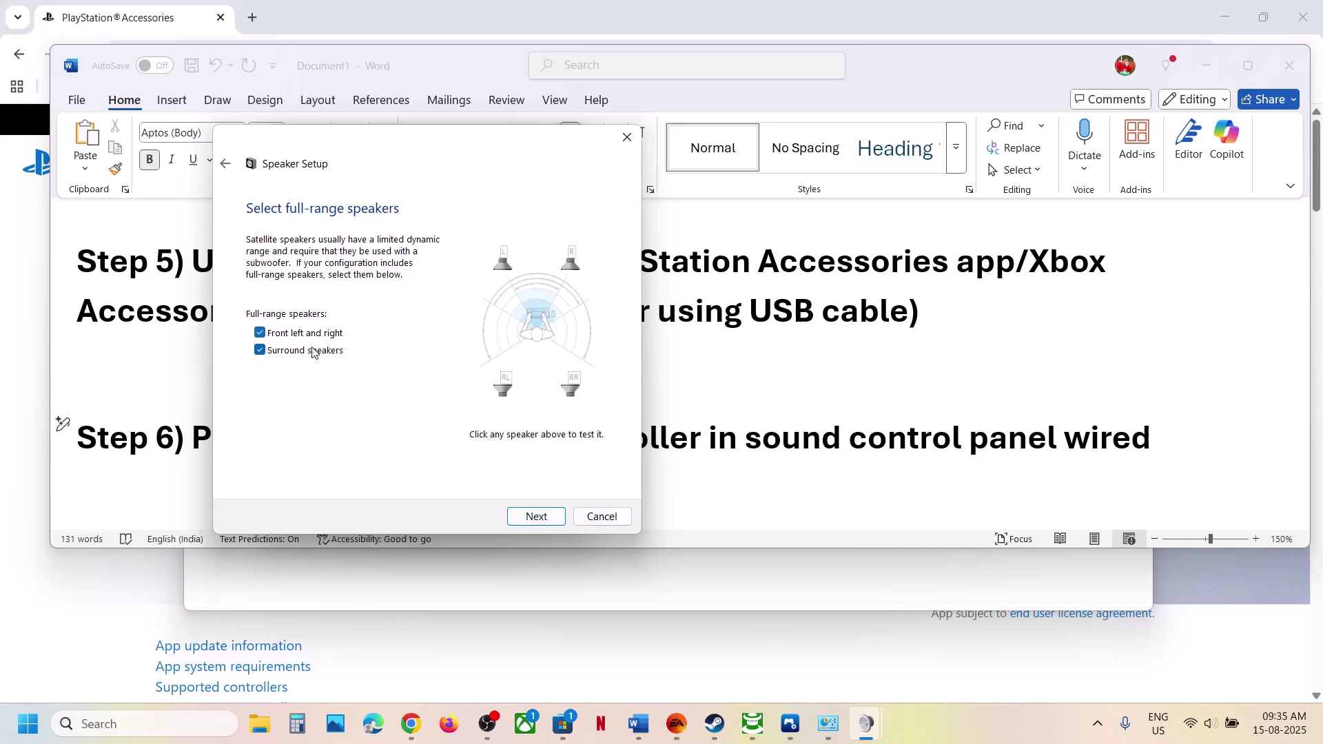
pyautogui.click(532, 518)
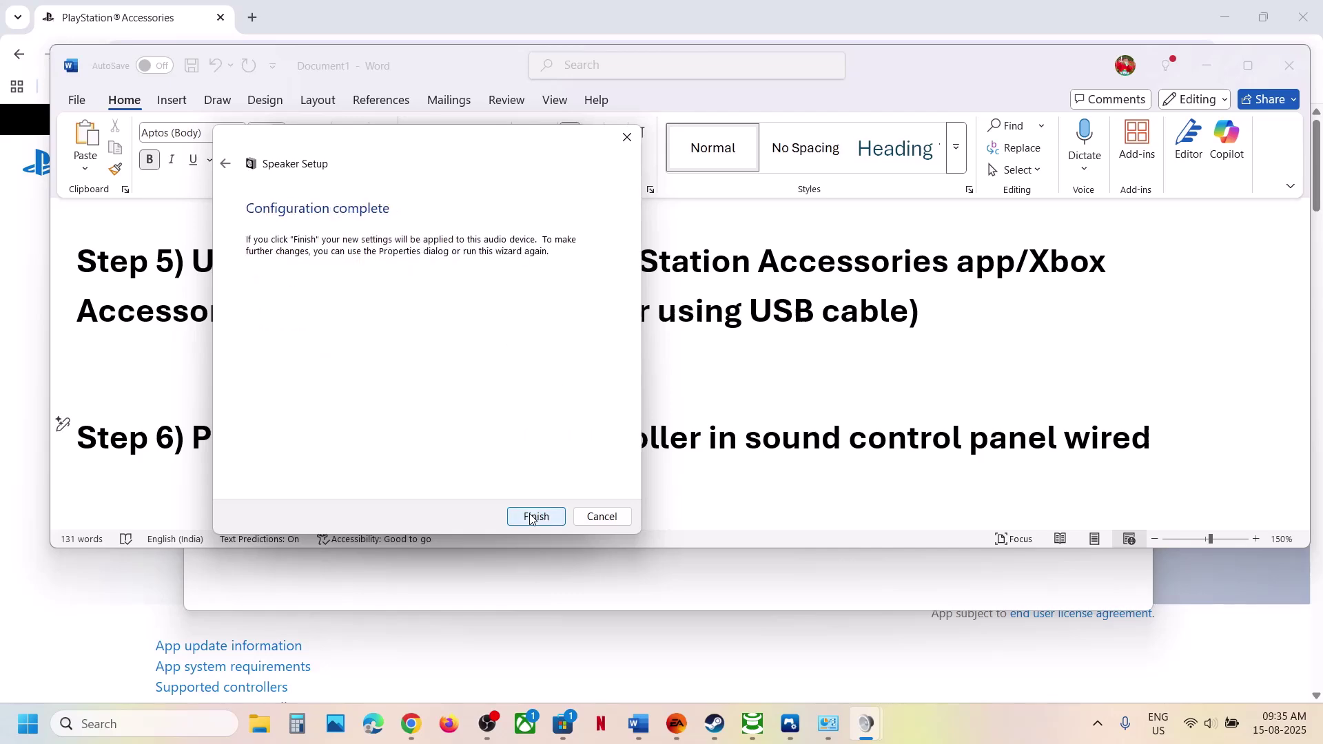
pyautogui.click(534, 516)
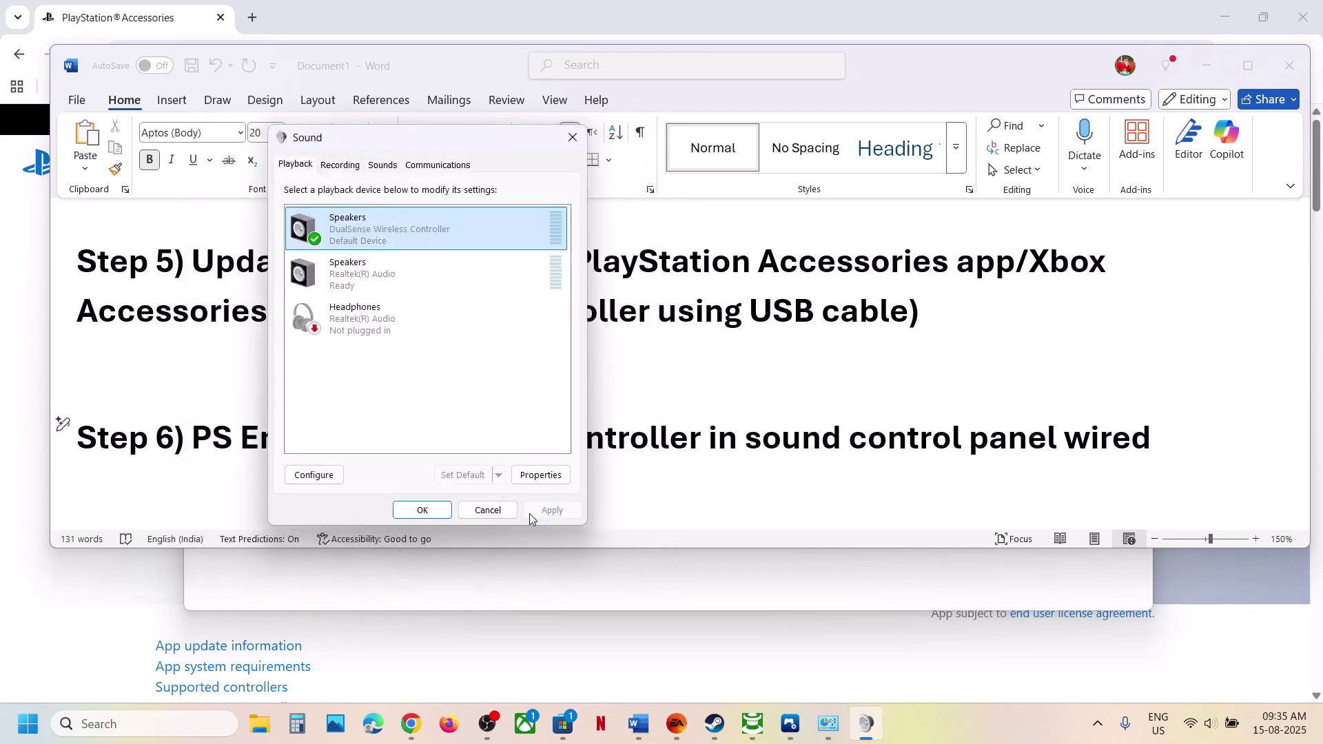
pyautogui.click(424, 510)
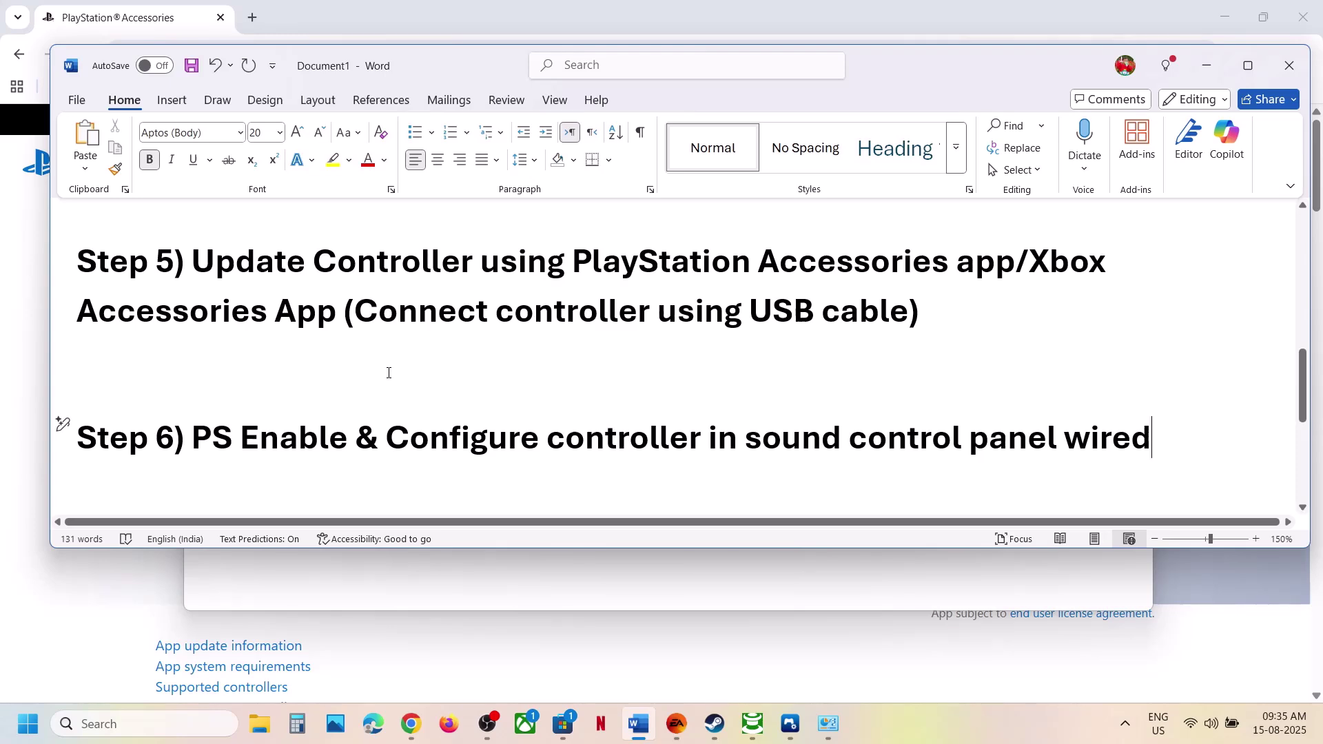
# - Read through Step 7, highlighting its phrases on USB adapters, virtual controllers and disabling them
pyautogui.click(395, 371)
pyautogui.scroll(-5, 396, 372)
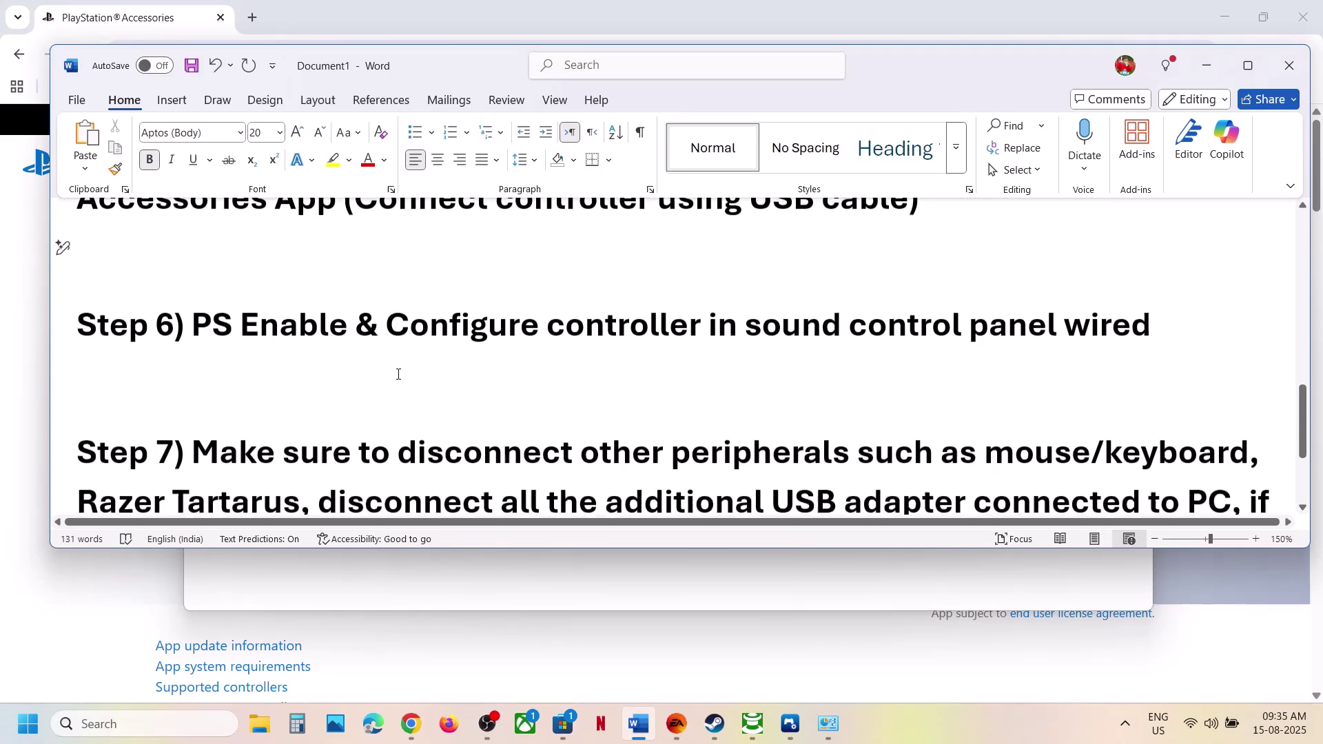
pyautogui.moveTo(225, 362); pyautogui.dragTo(1176, 370)
pyautogui.click(1059, 365)
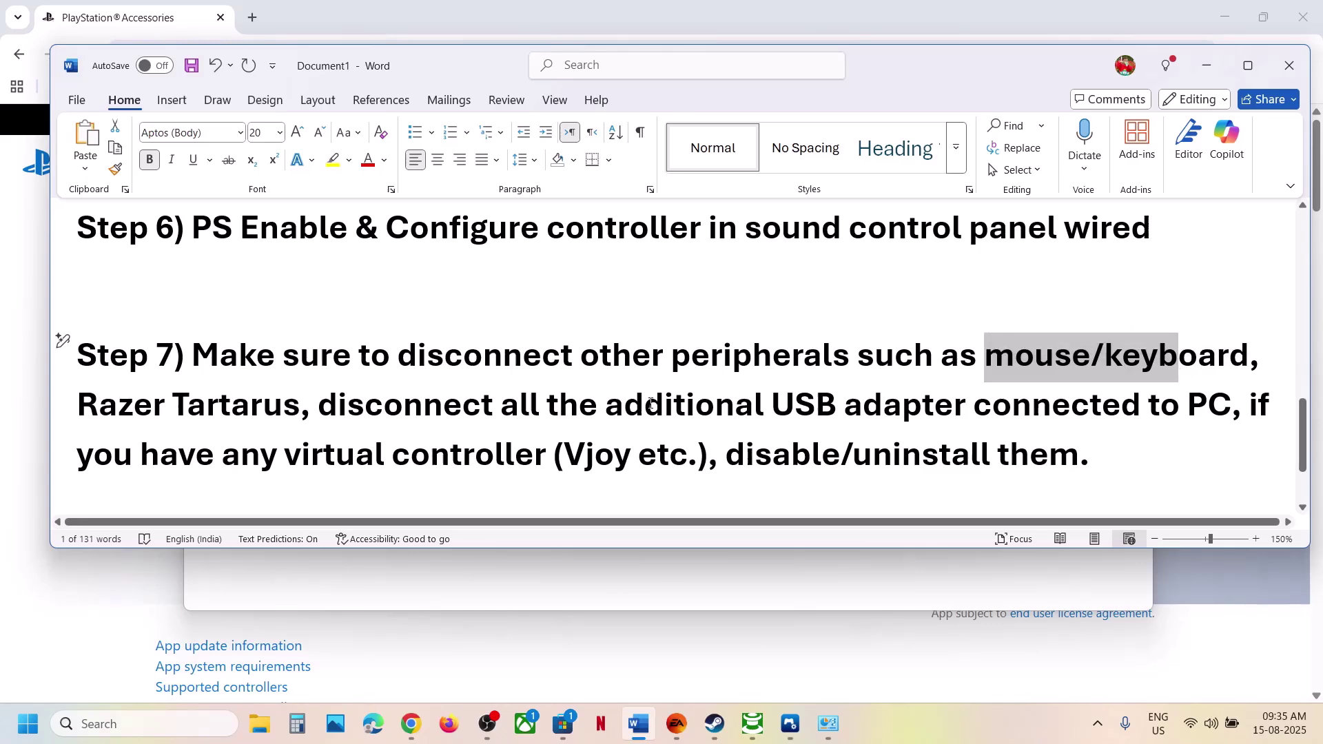
pyautogui.moveTo(511, 409); pyautogui.dragTo(1191, 406)
pyautogui.click(443, 407)
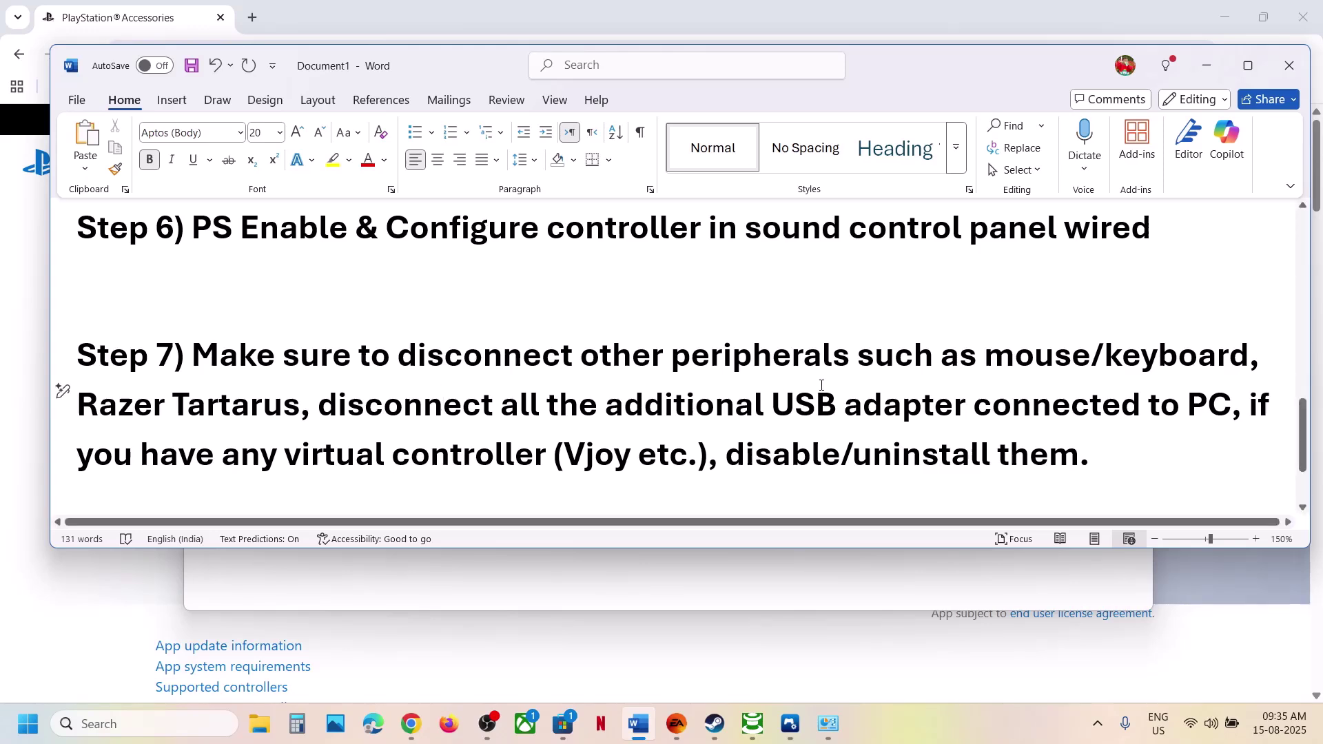
pyautogui.moveTo(124, 451); pyautogui.dragTo(601, 461)
pyautogui.click(601, 461)
pyautogui.moveTo(726, 456); pyautogui.dragTo(1077, 458)
pyautogui.click(676, 467)
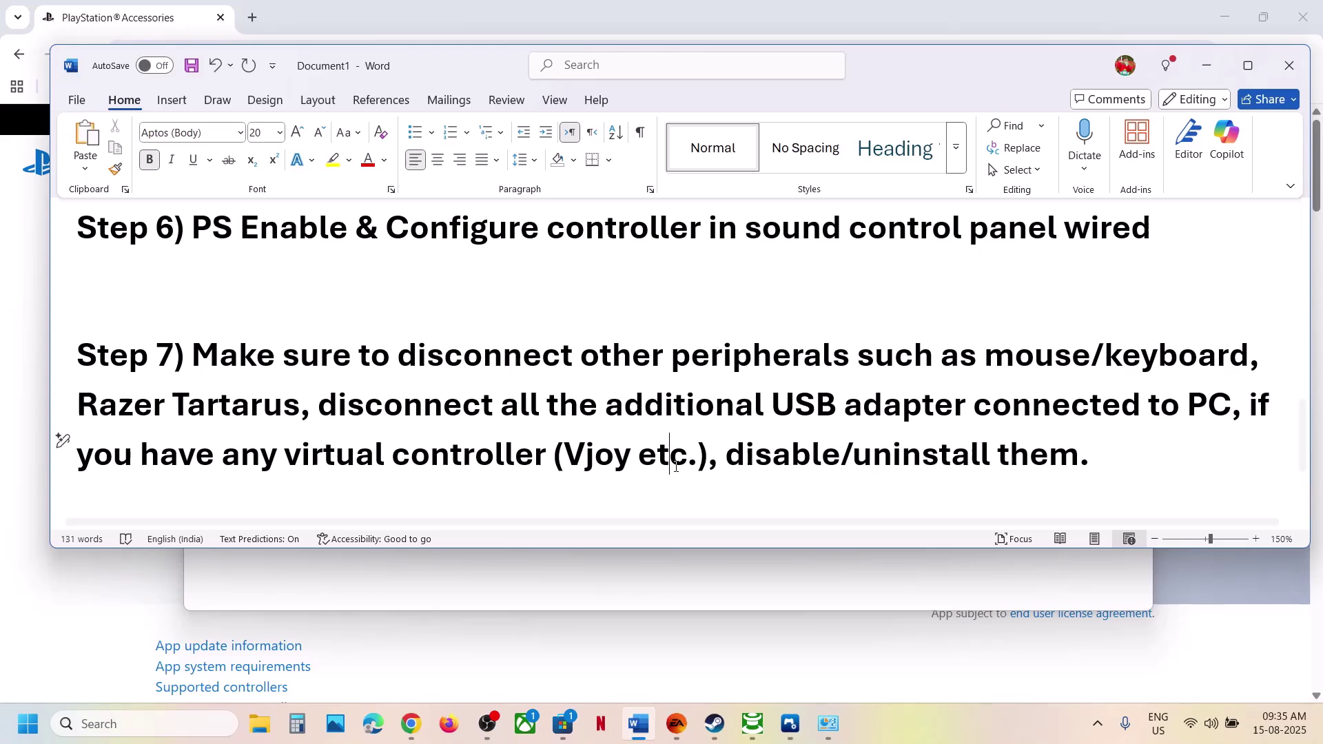
# - Scroll down to Step 8 and highlight 'Use wired controller'
pyautogui.scroll(-2, 676, 467)
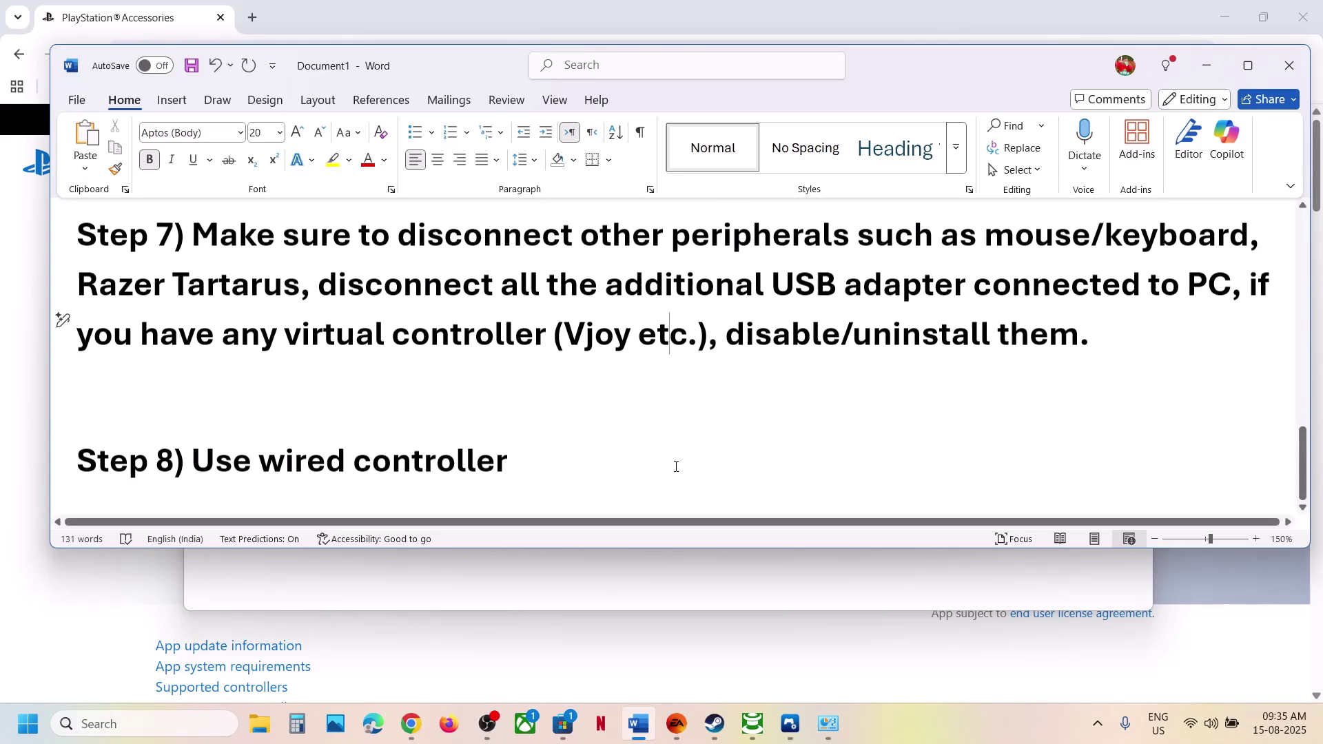
pyautogui.moveTo(208, 459); pyautogui.dragTo(531, 456)
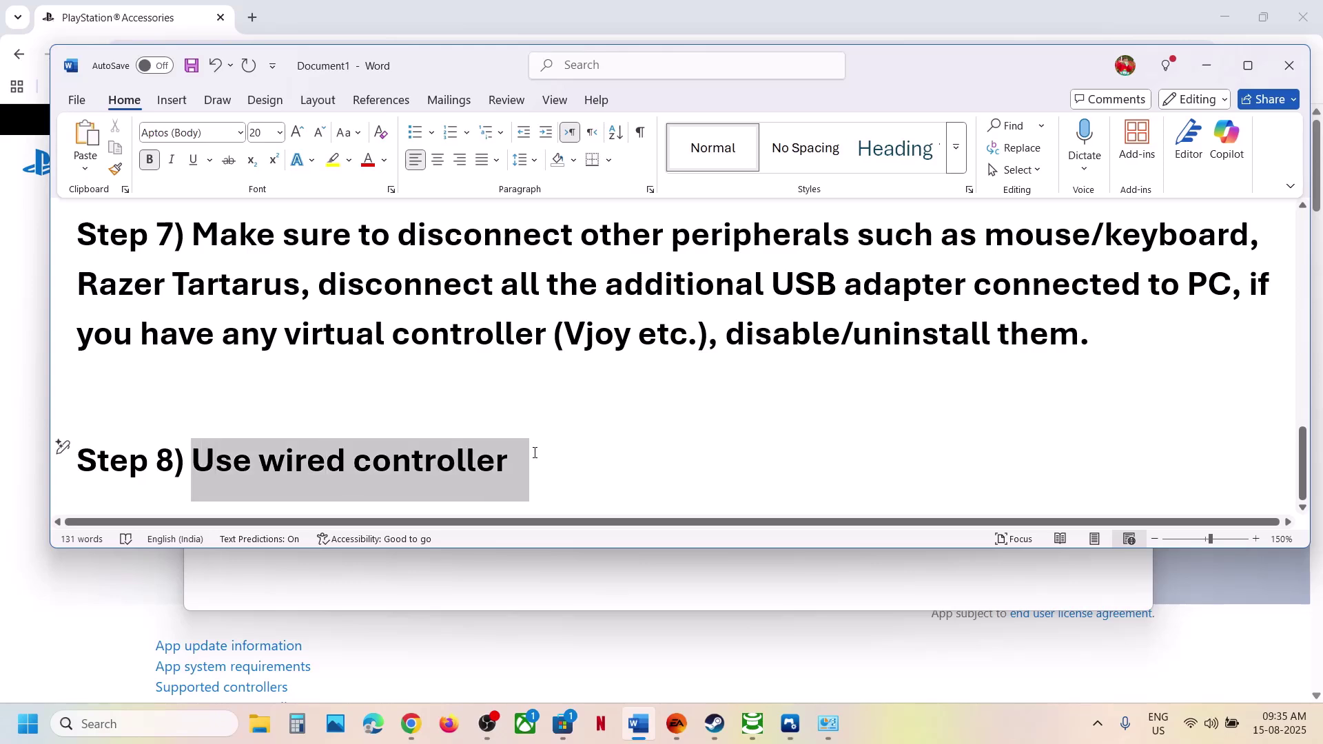
pyautogui.click(536, 458)
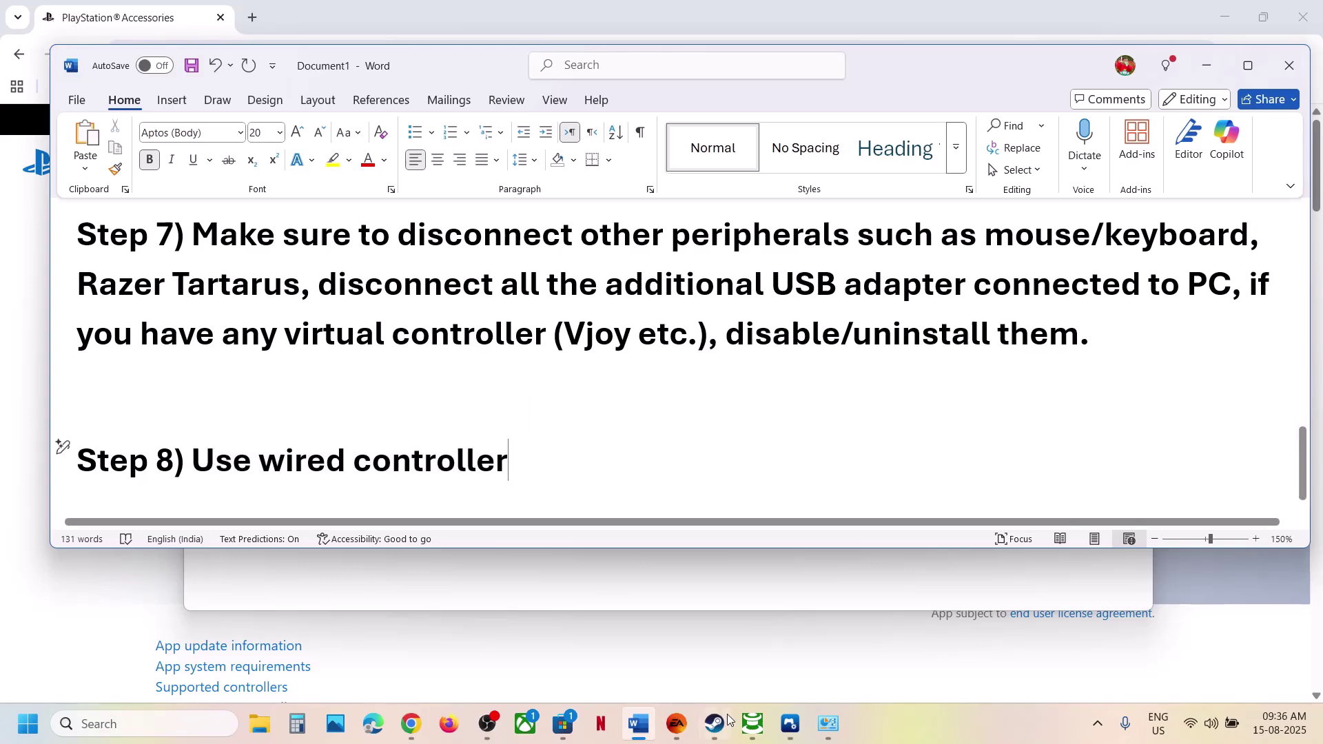
# - Bring Steam to the front from the taskbar and go to its LIBRARY home
pyautogui.click(693, 725)
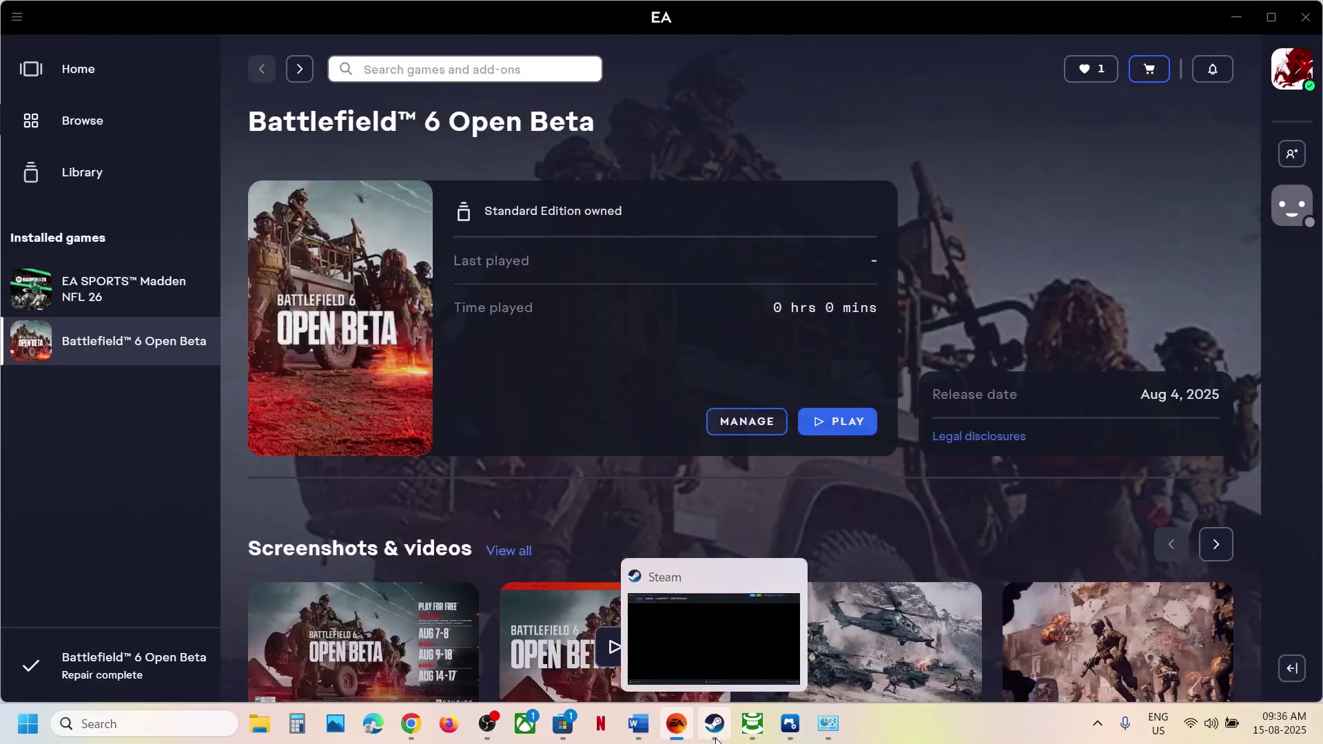
pyautogui.click(715, 740)
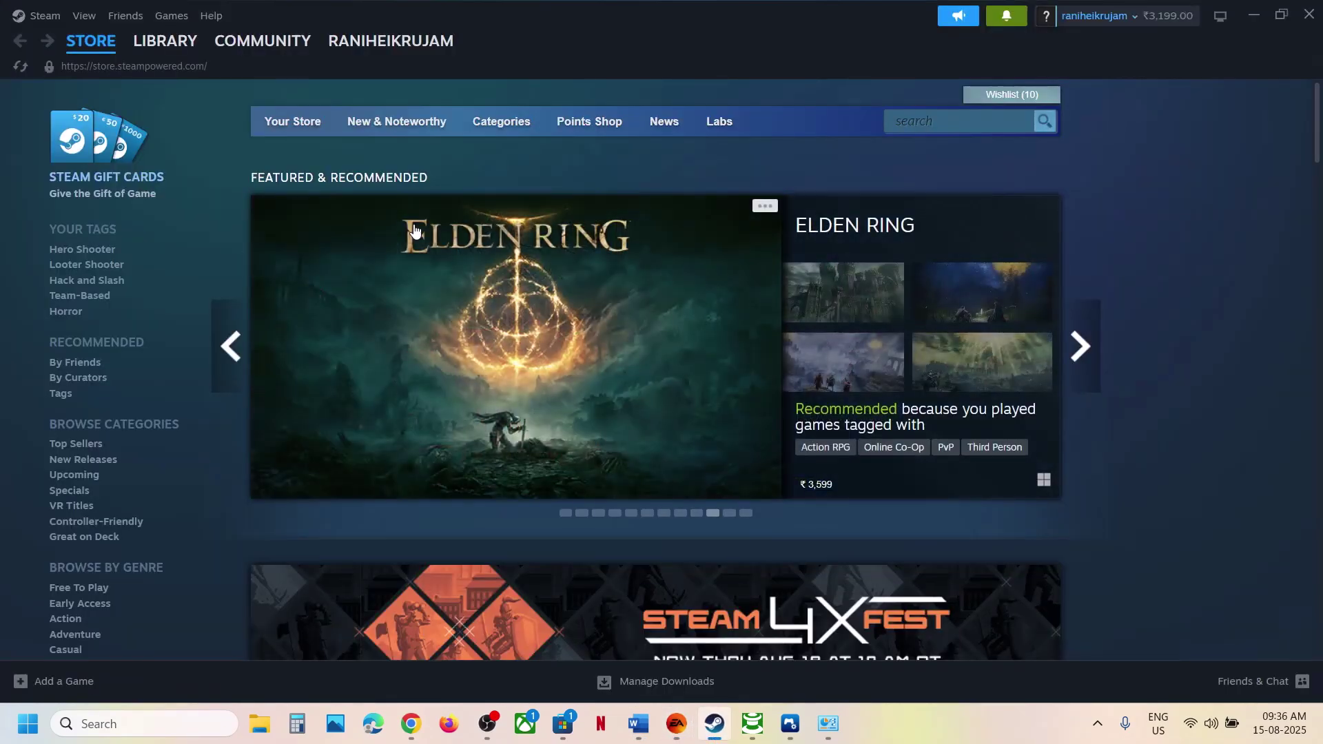
pyautogui.click(166, 43)
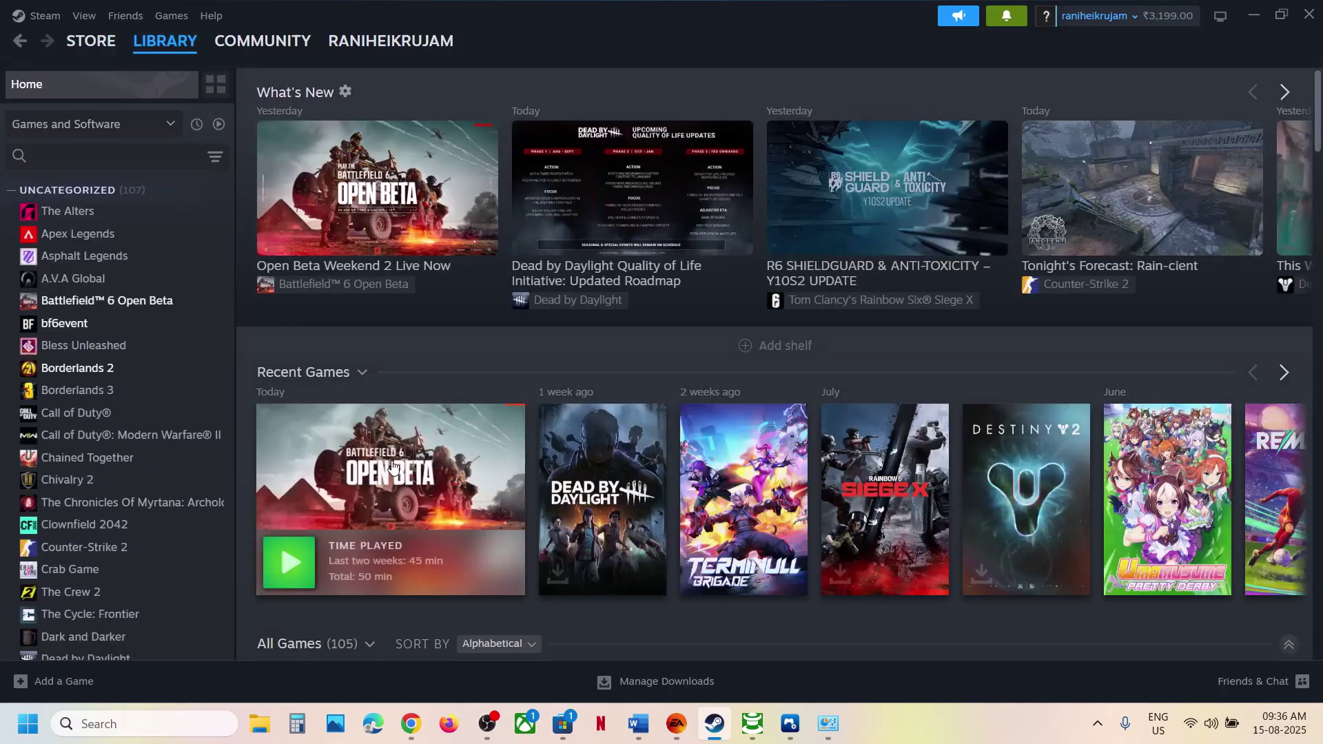